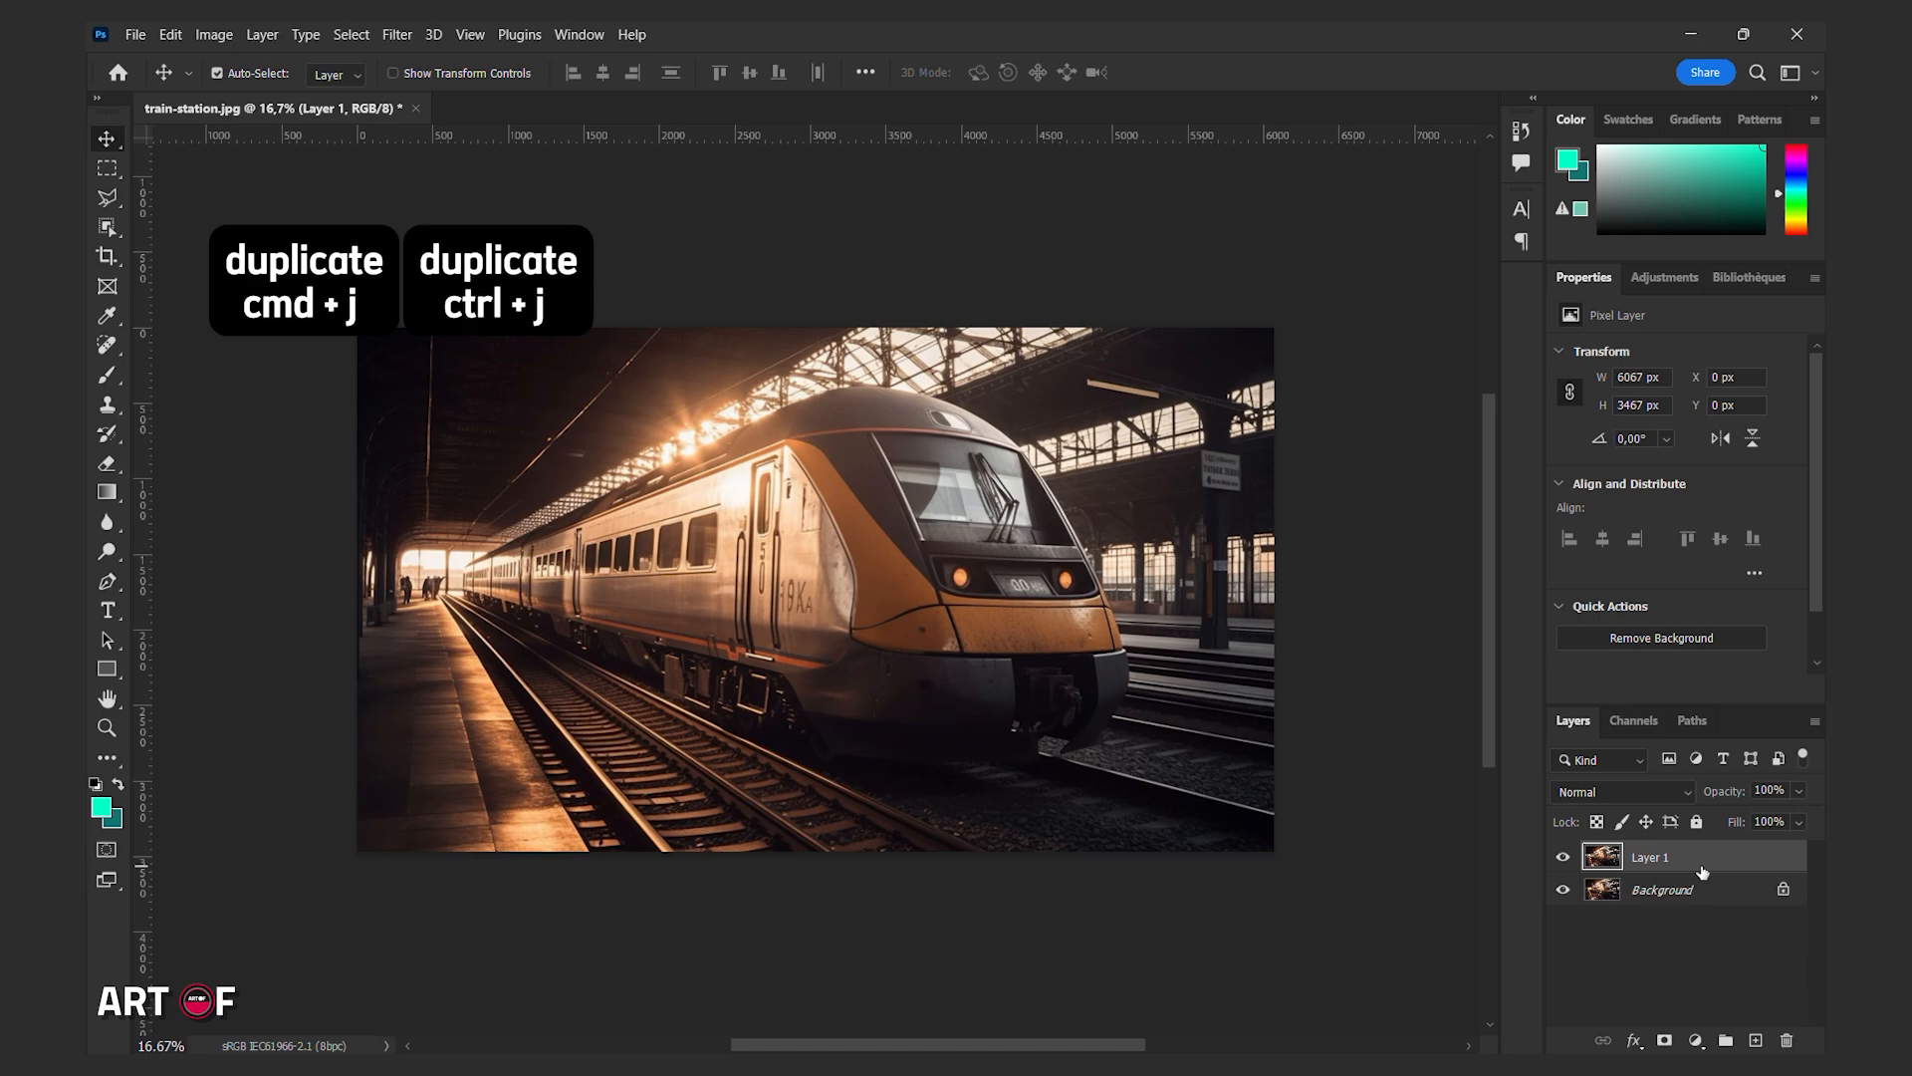
# Rename the duplicated layer to Base.
pyautogui.doubleClick(1653, 857)
pyautogui.write('Base')
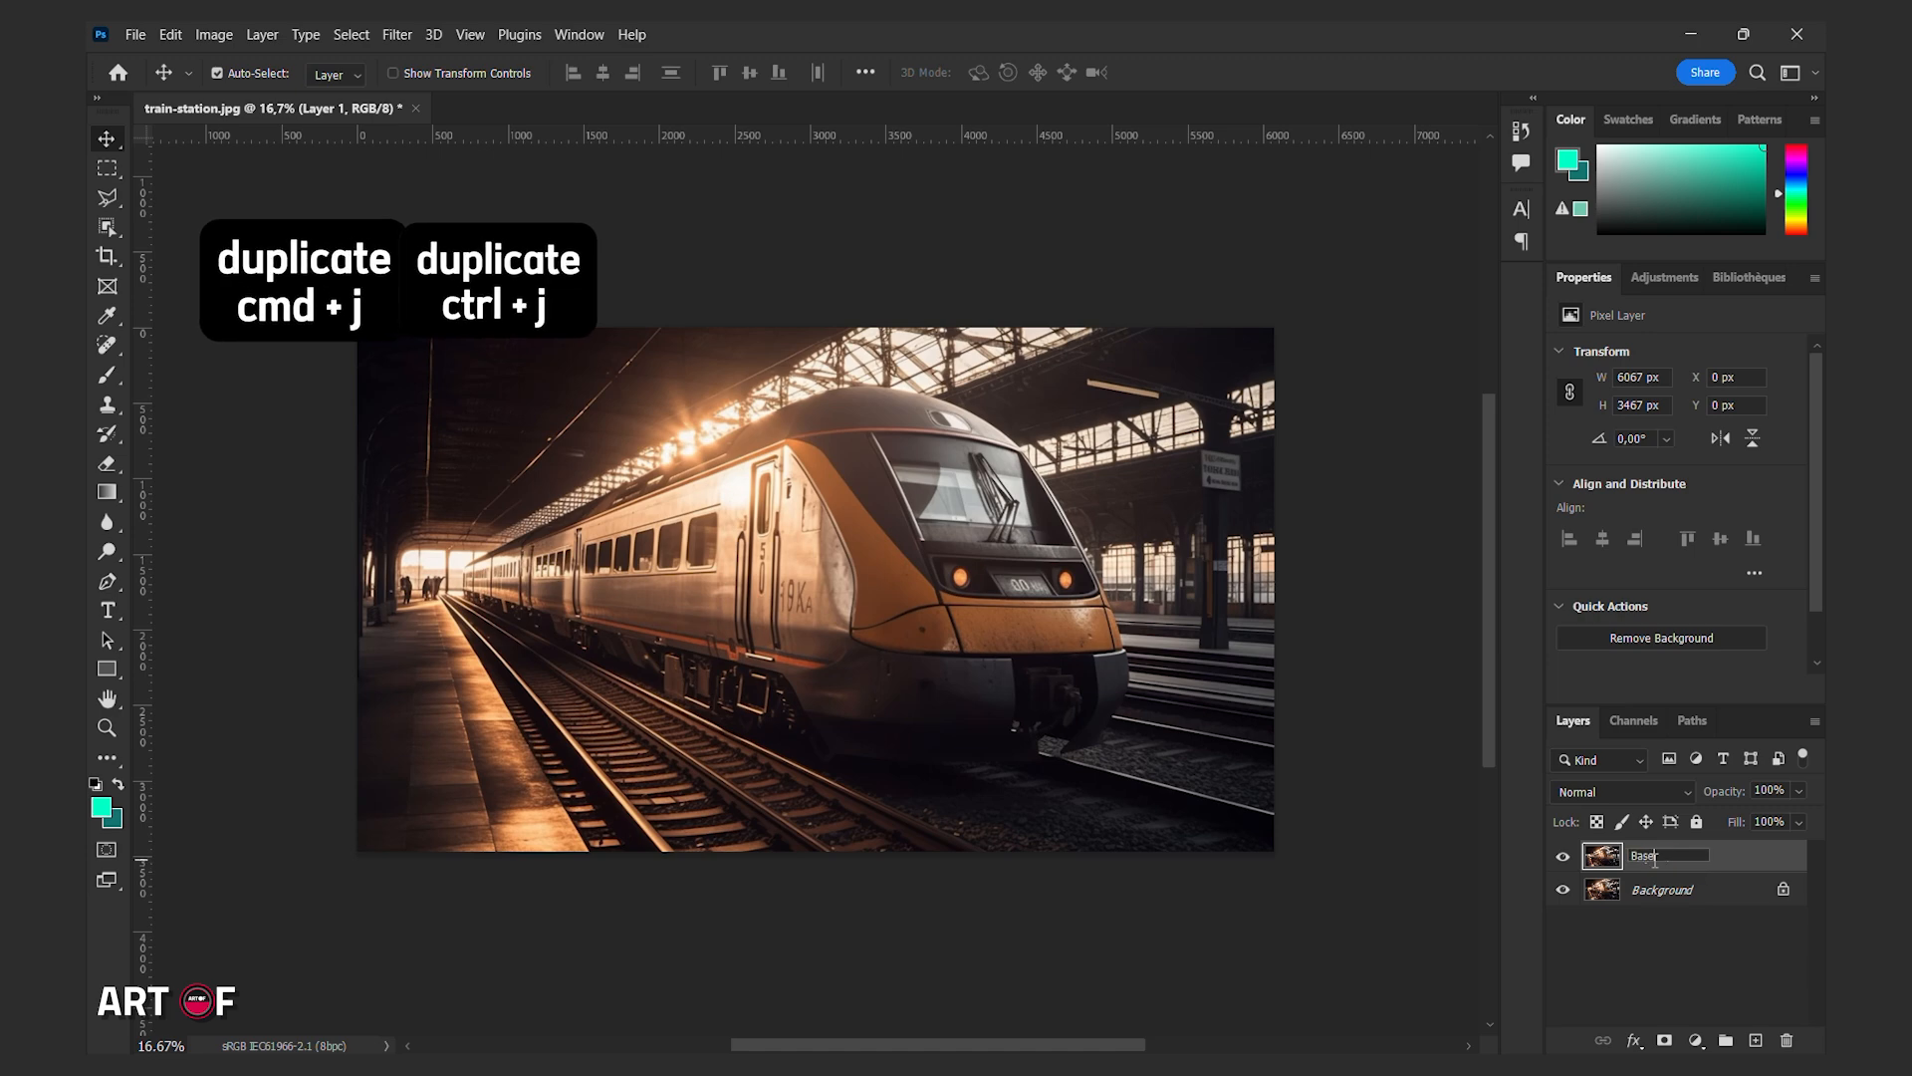
pyautogui.press('Return')
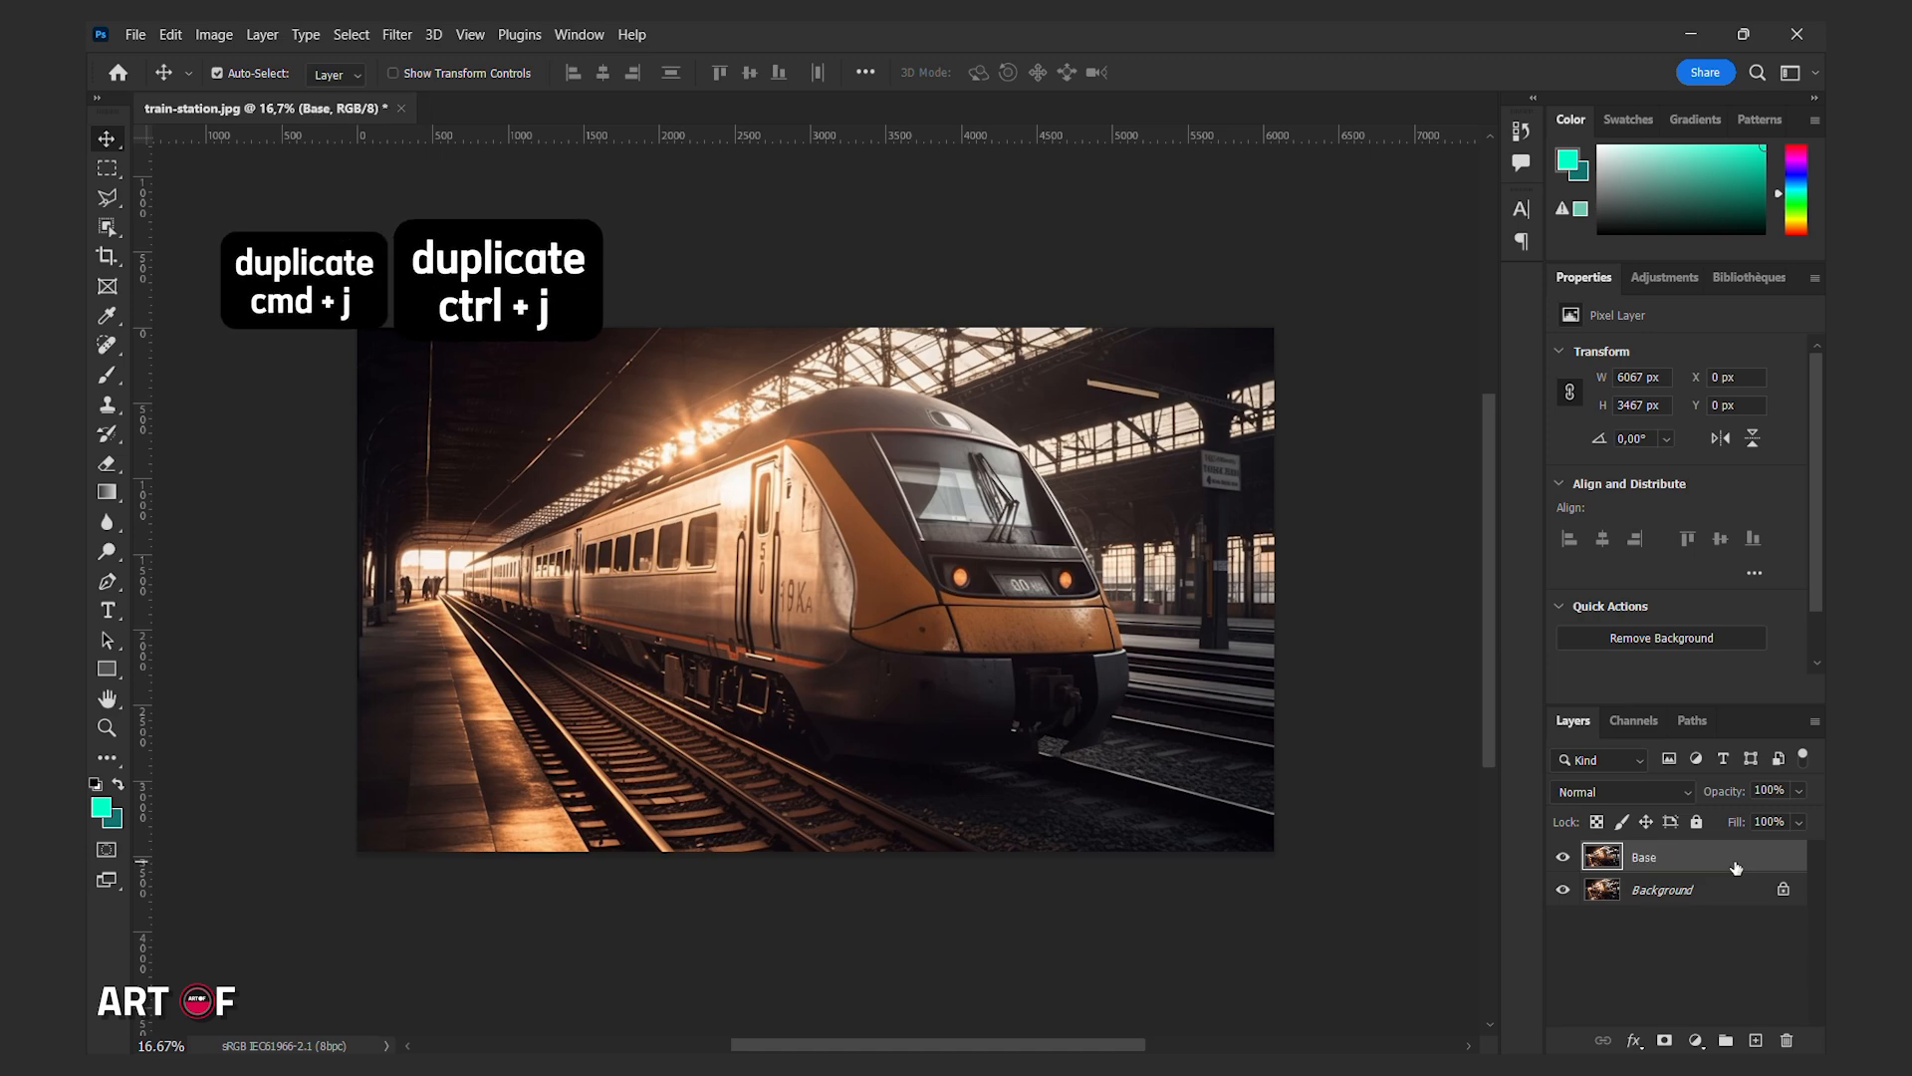
# Select the train with the Object Selection Tool and copy it onto a new layer.
pyautogui.click(114, 236)
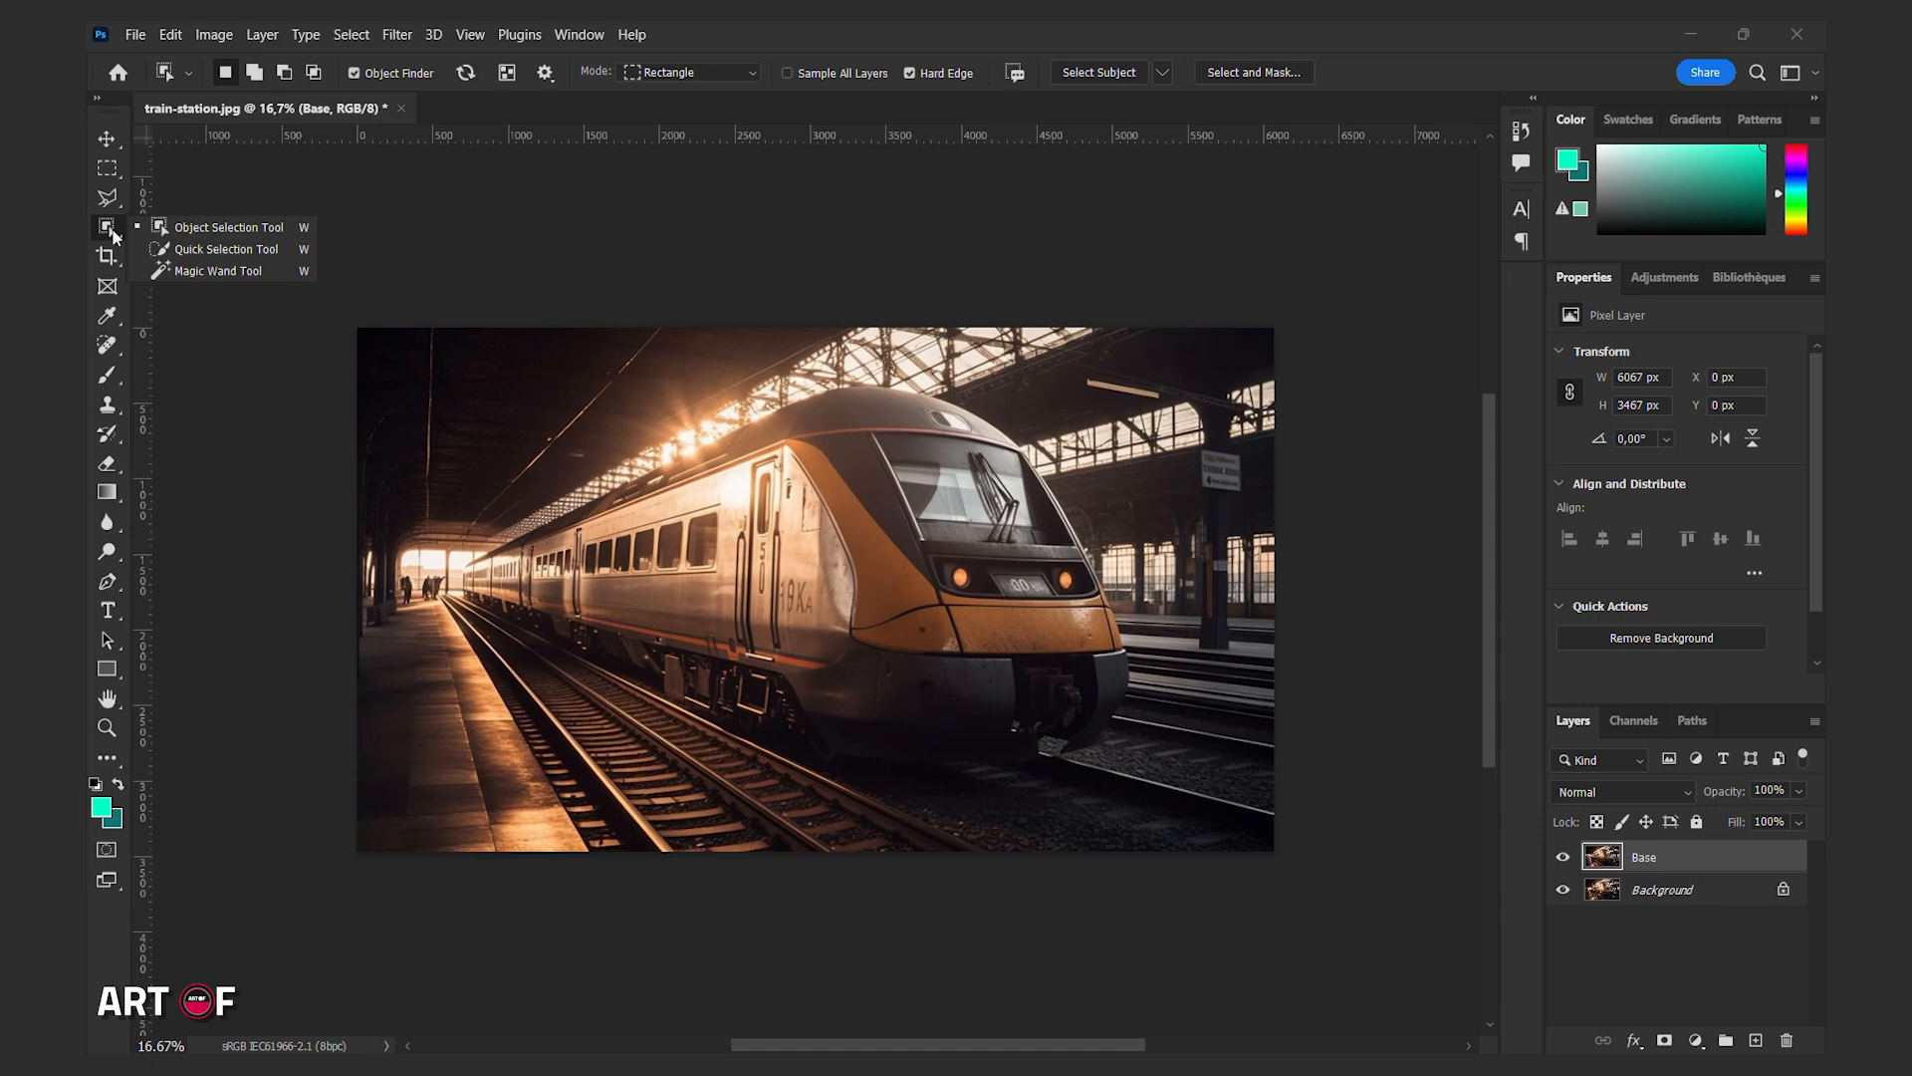
pyautogui.click(214, 228)
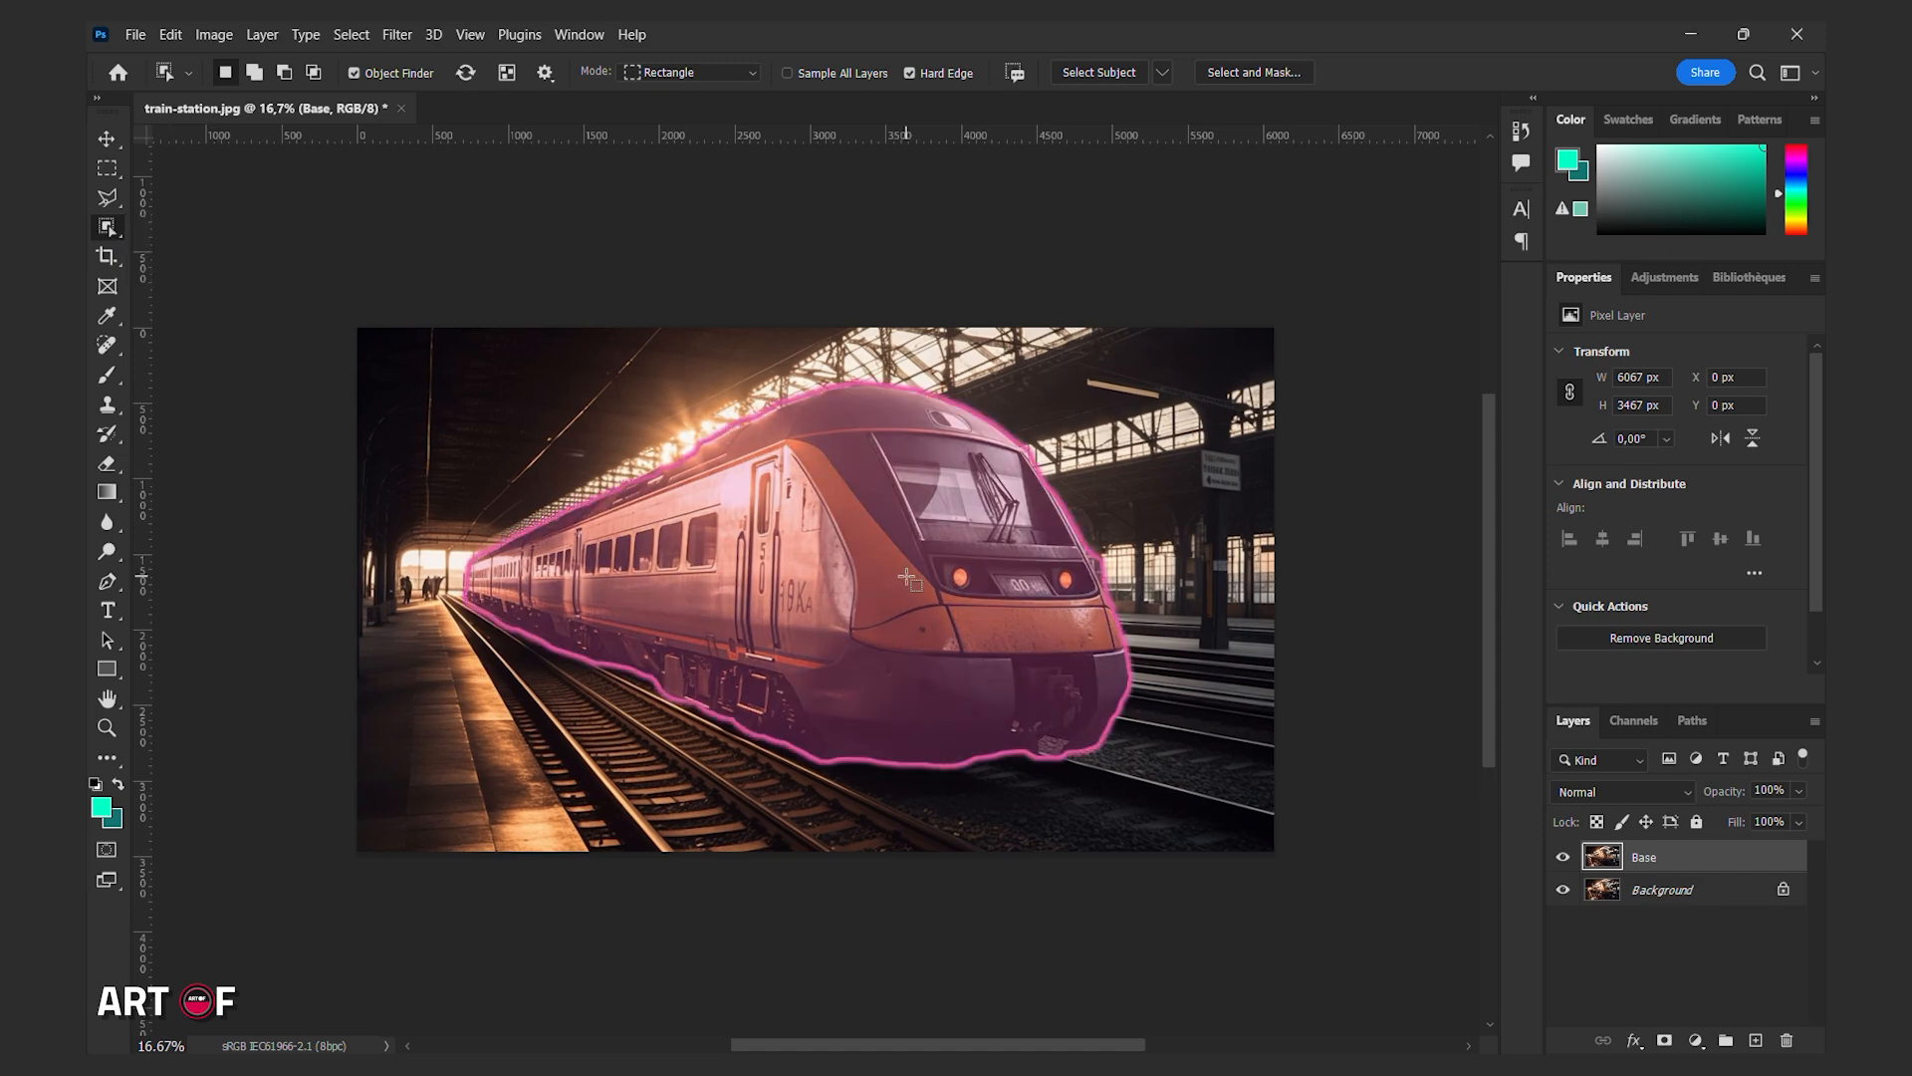
pyautogui.click(856, 600)
pyautogui.hotkey('ctrl', 'j')
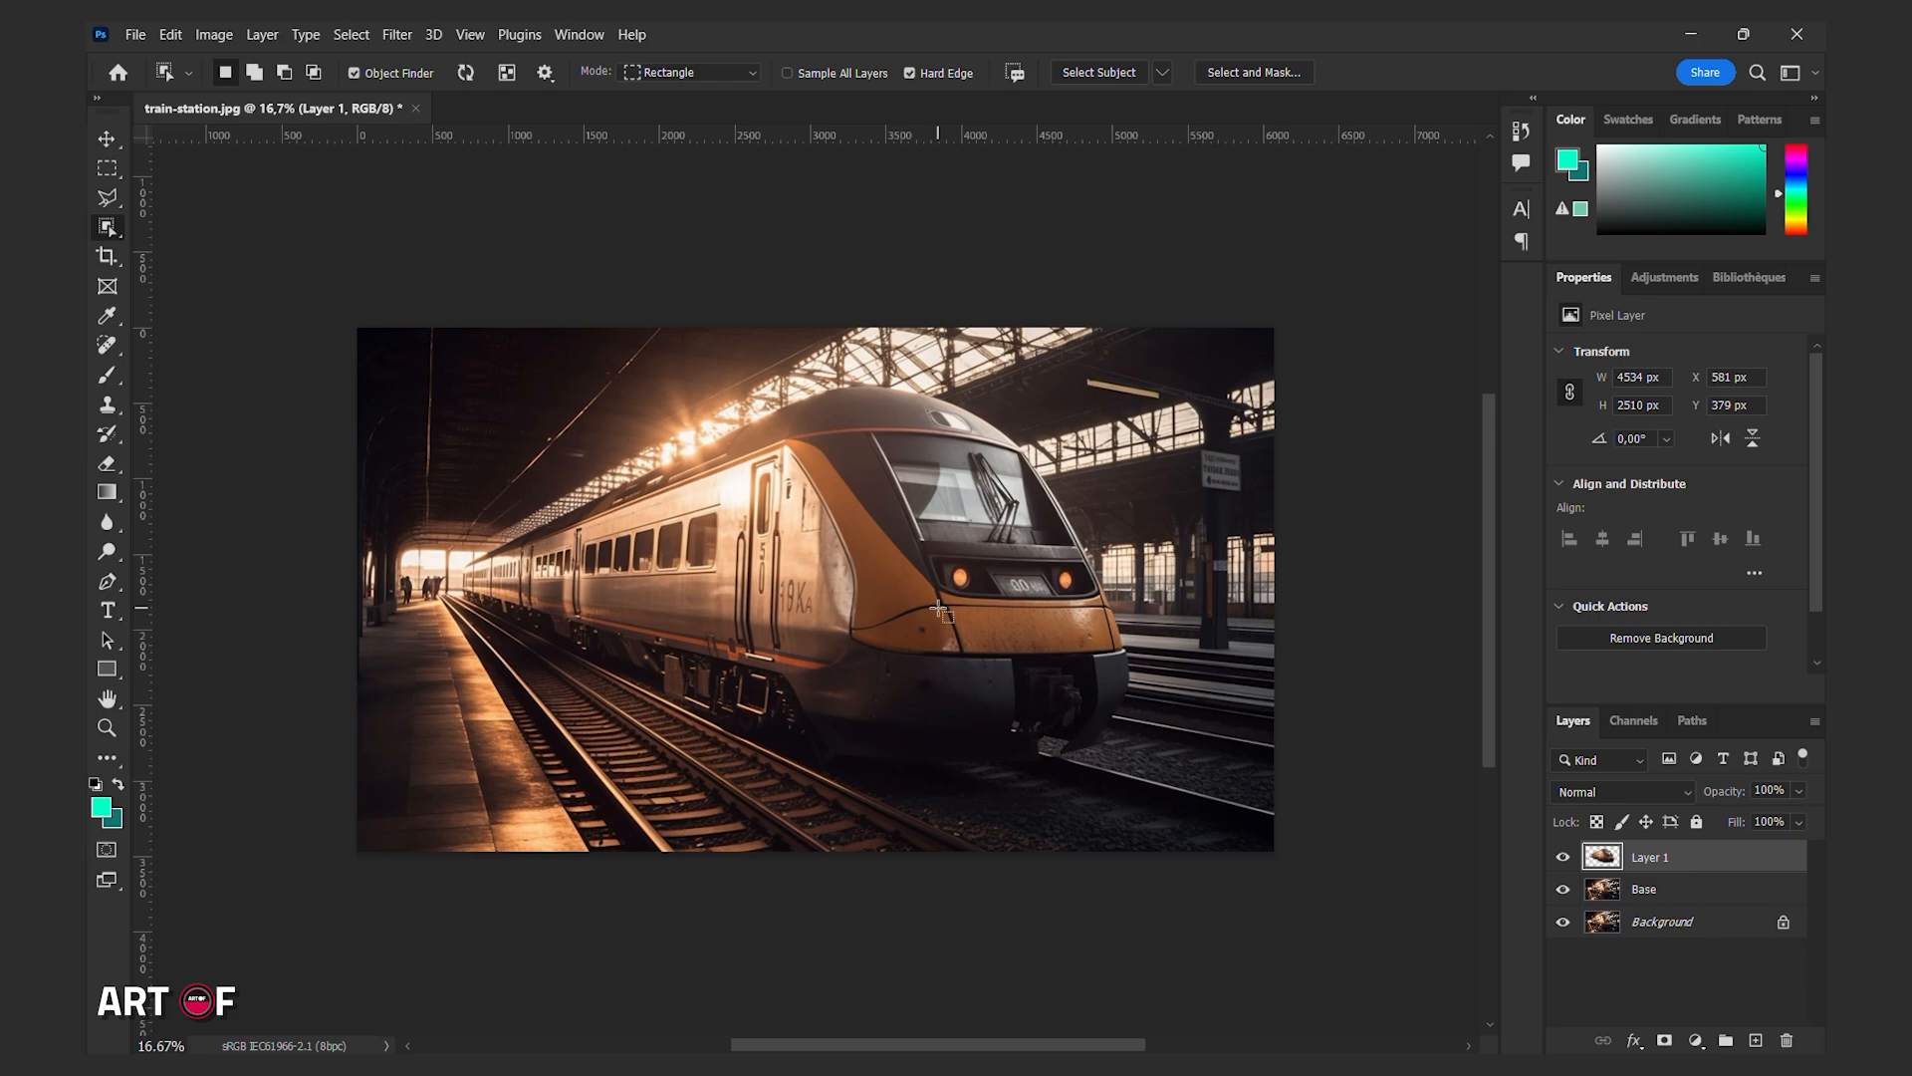
# Hide the Base layer and add a layer mask to the train cutout layer.
pyautogui.click(106, 138)
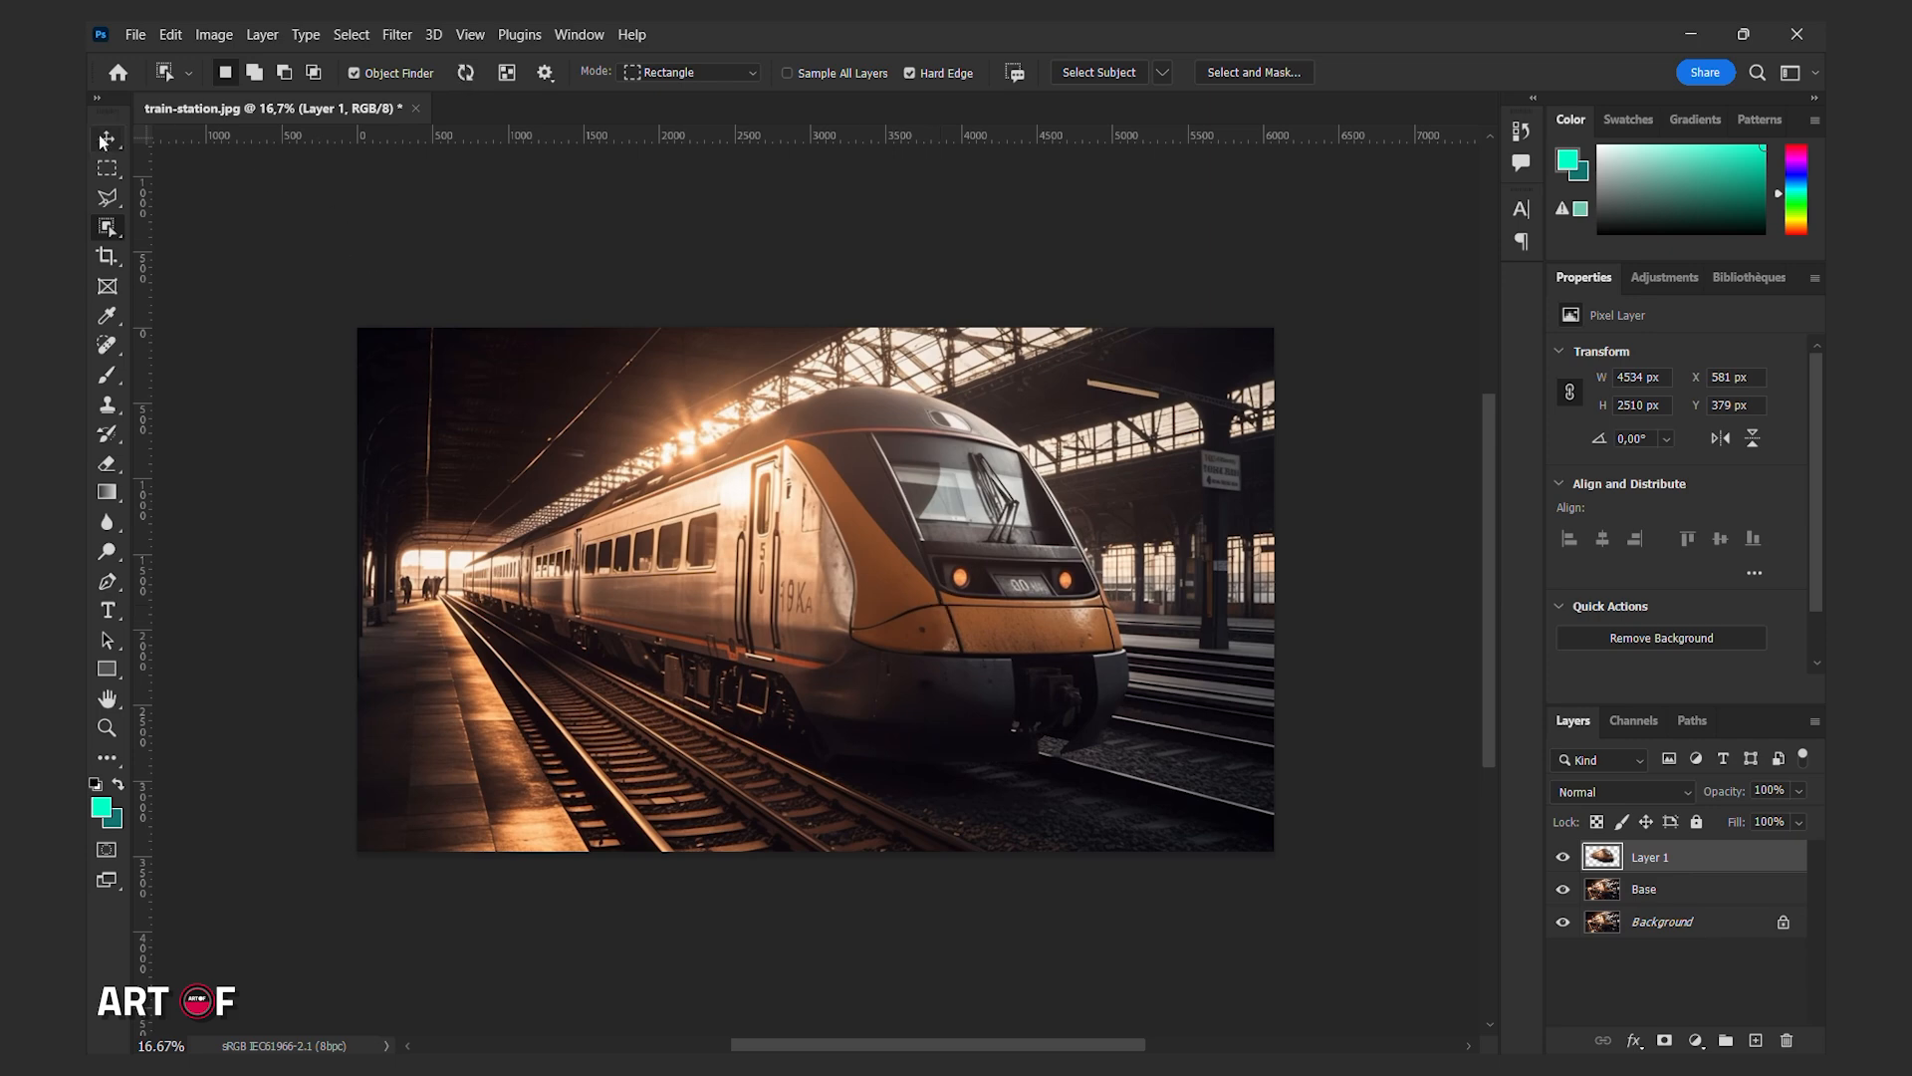
pyautogui.keyDown('alt'); pyautogui.click(1563, 858); pyautogui.keyUp('alt')
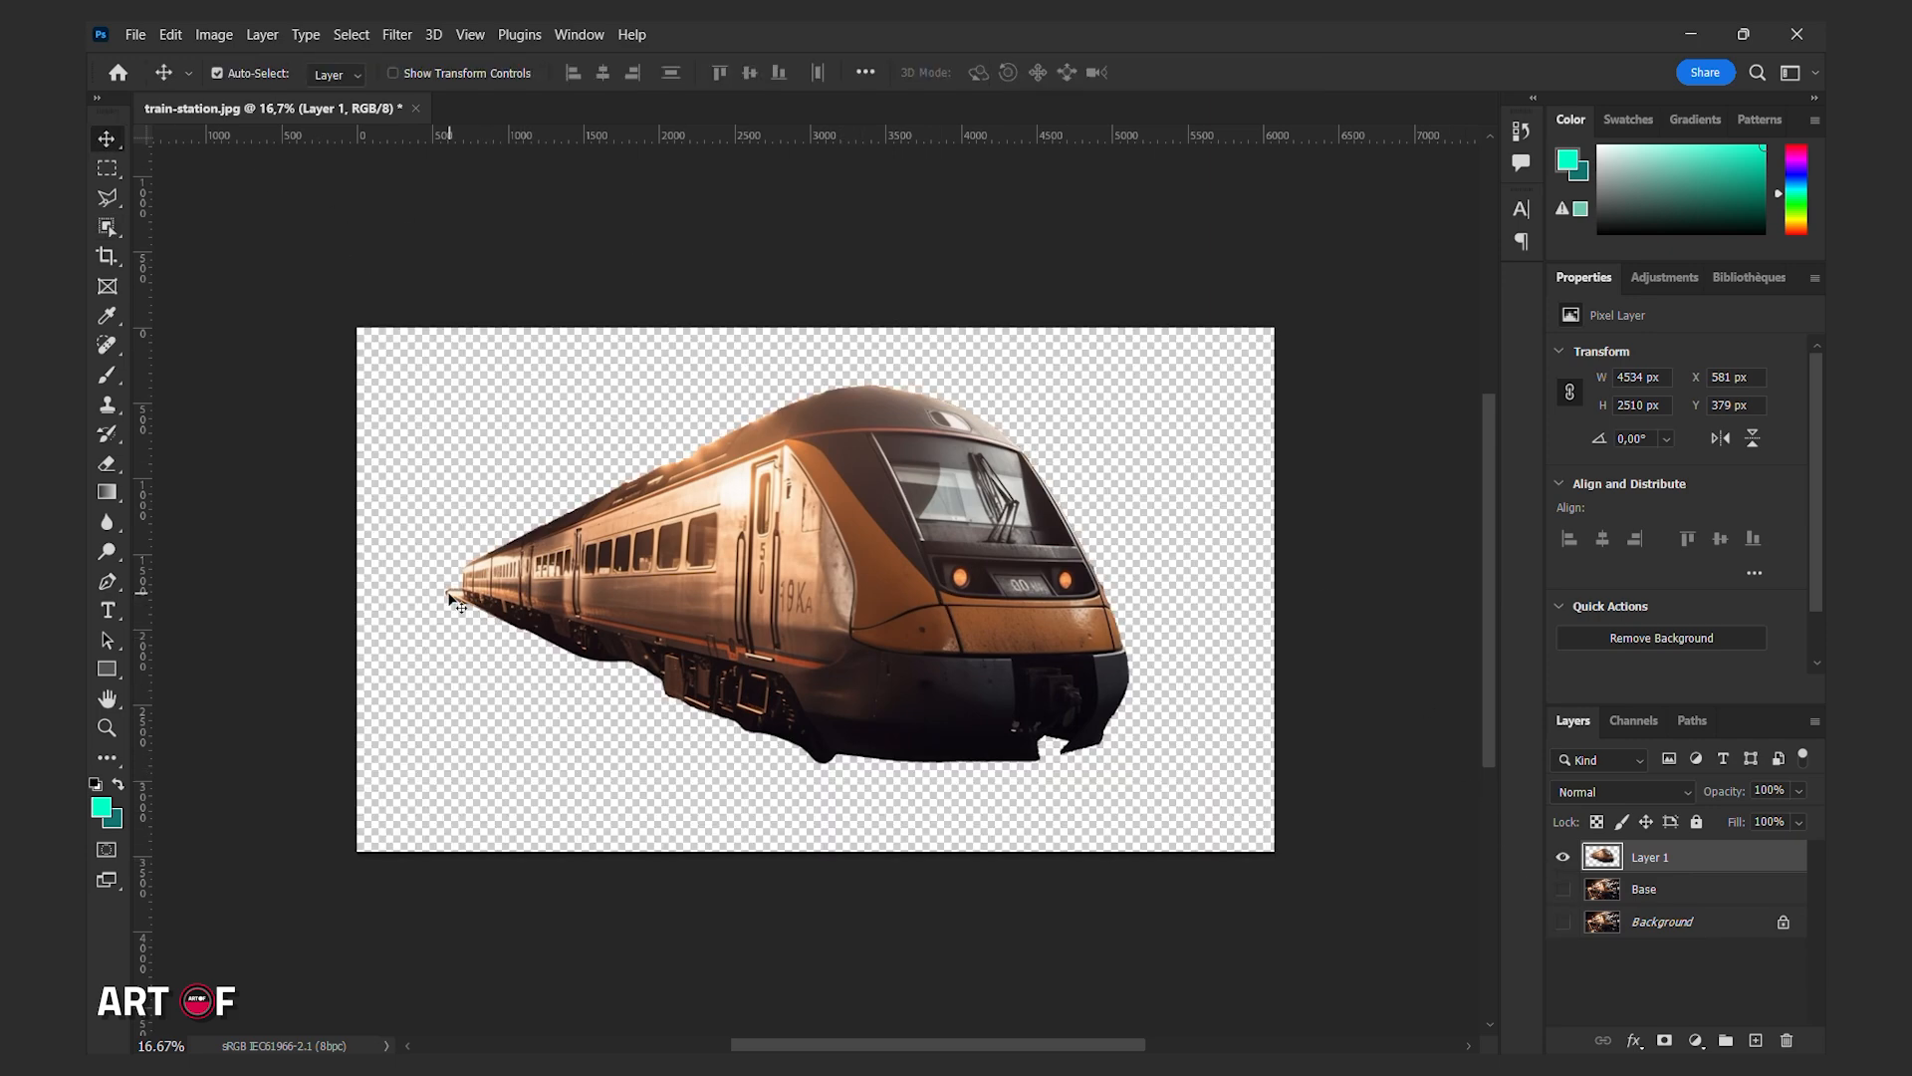
pyautogui.click(107, 375)
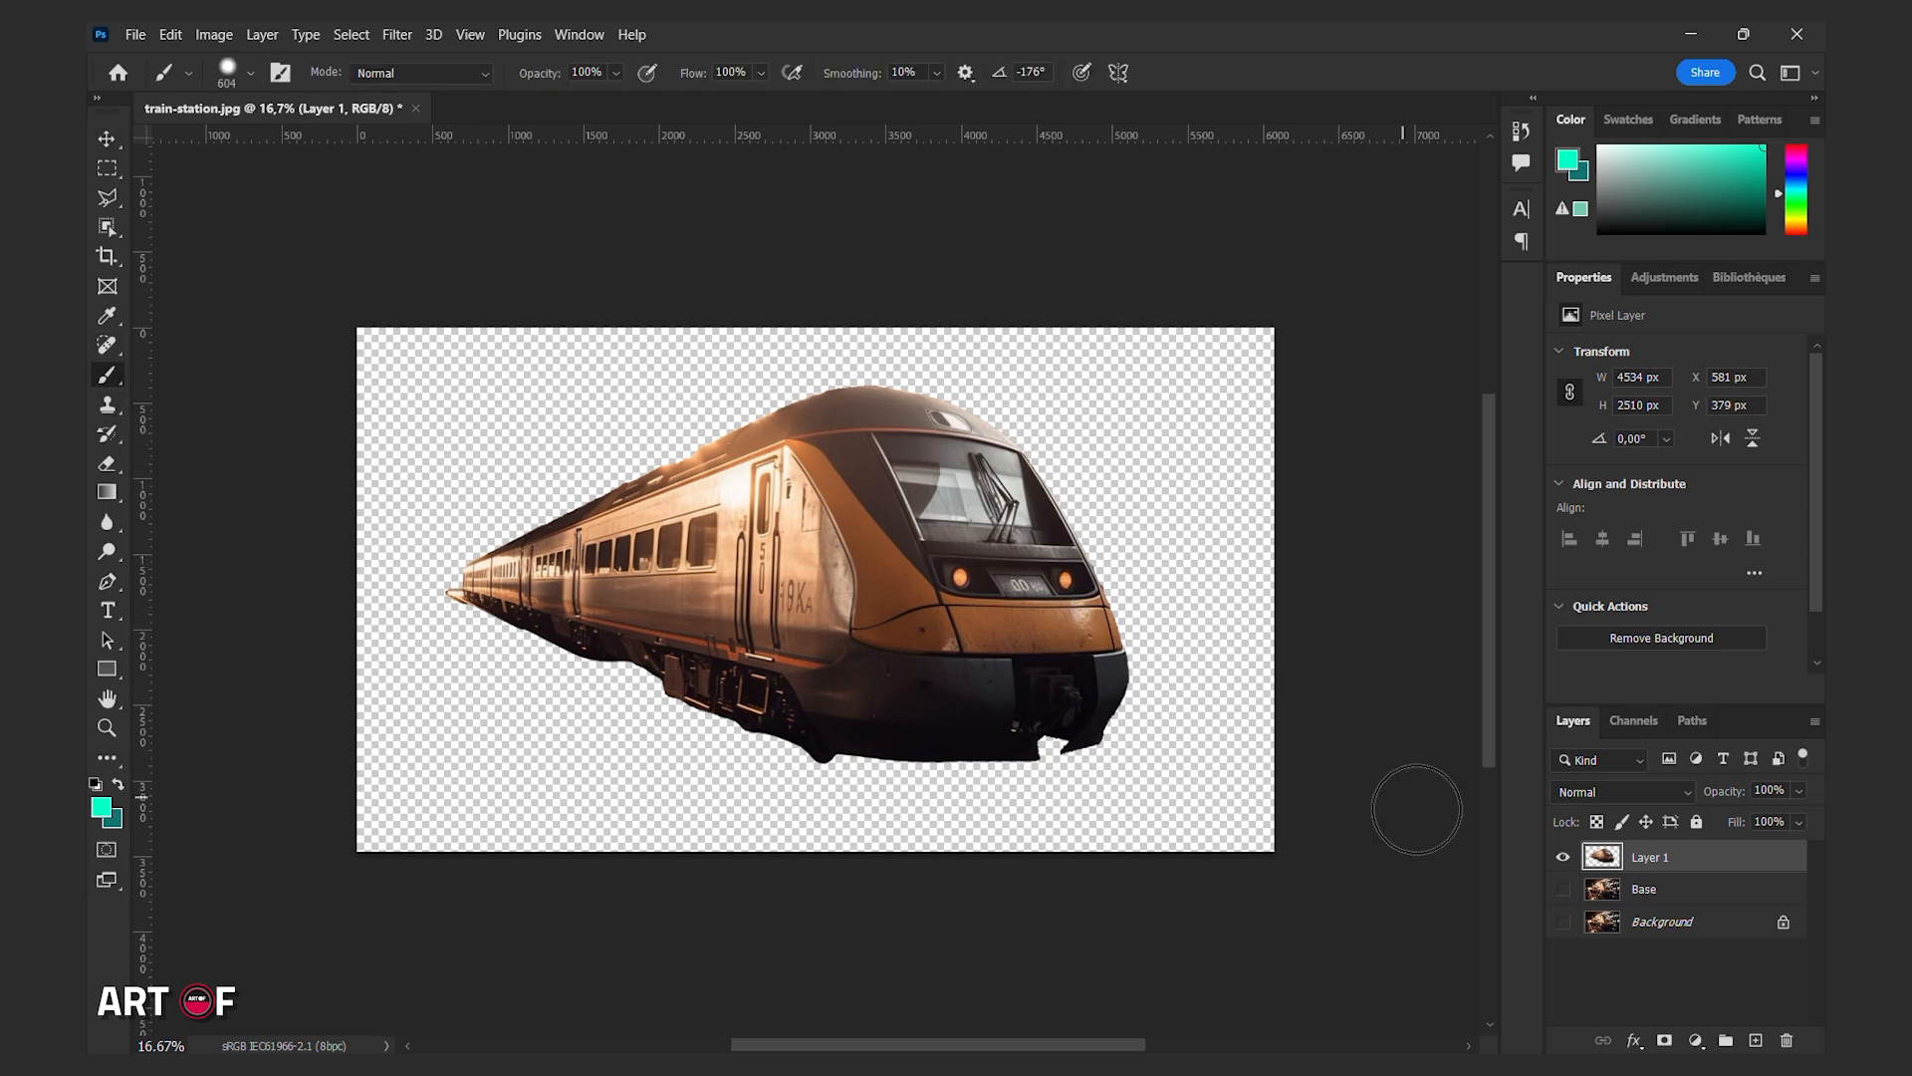
pyautogui.click(1670, 1042)
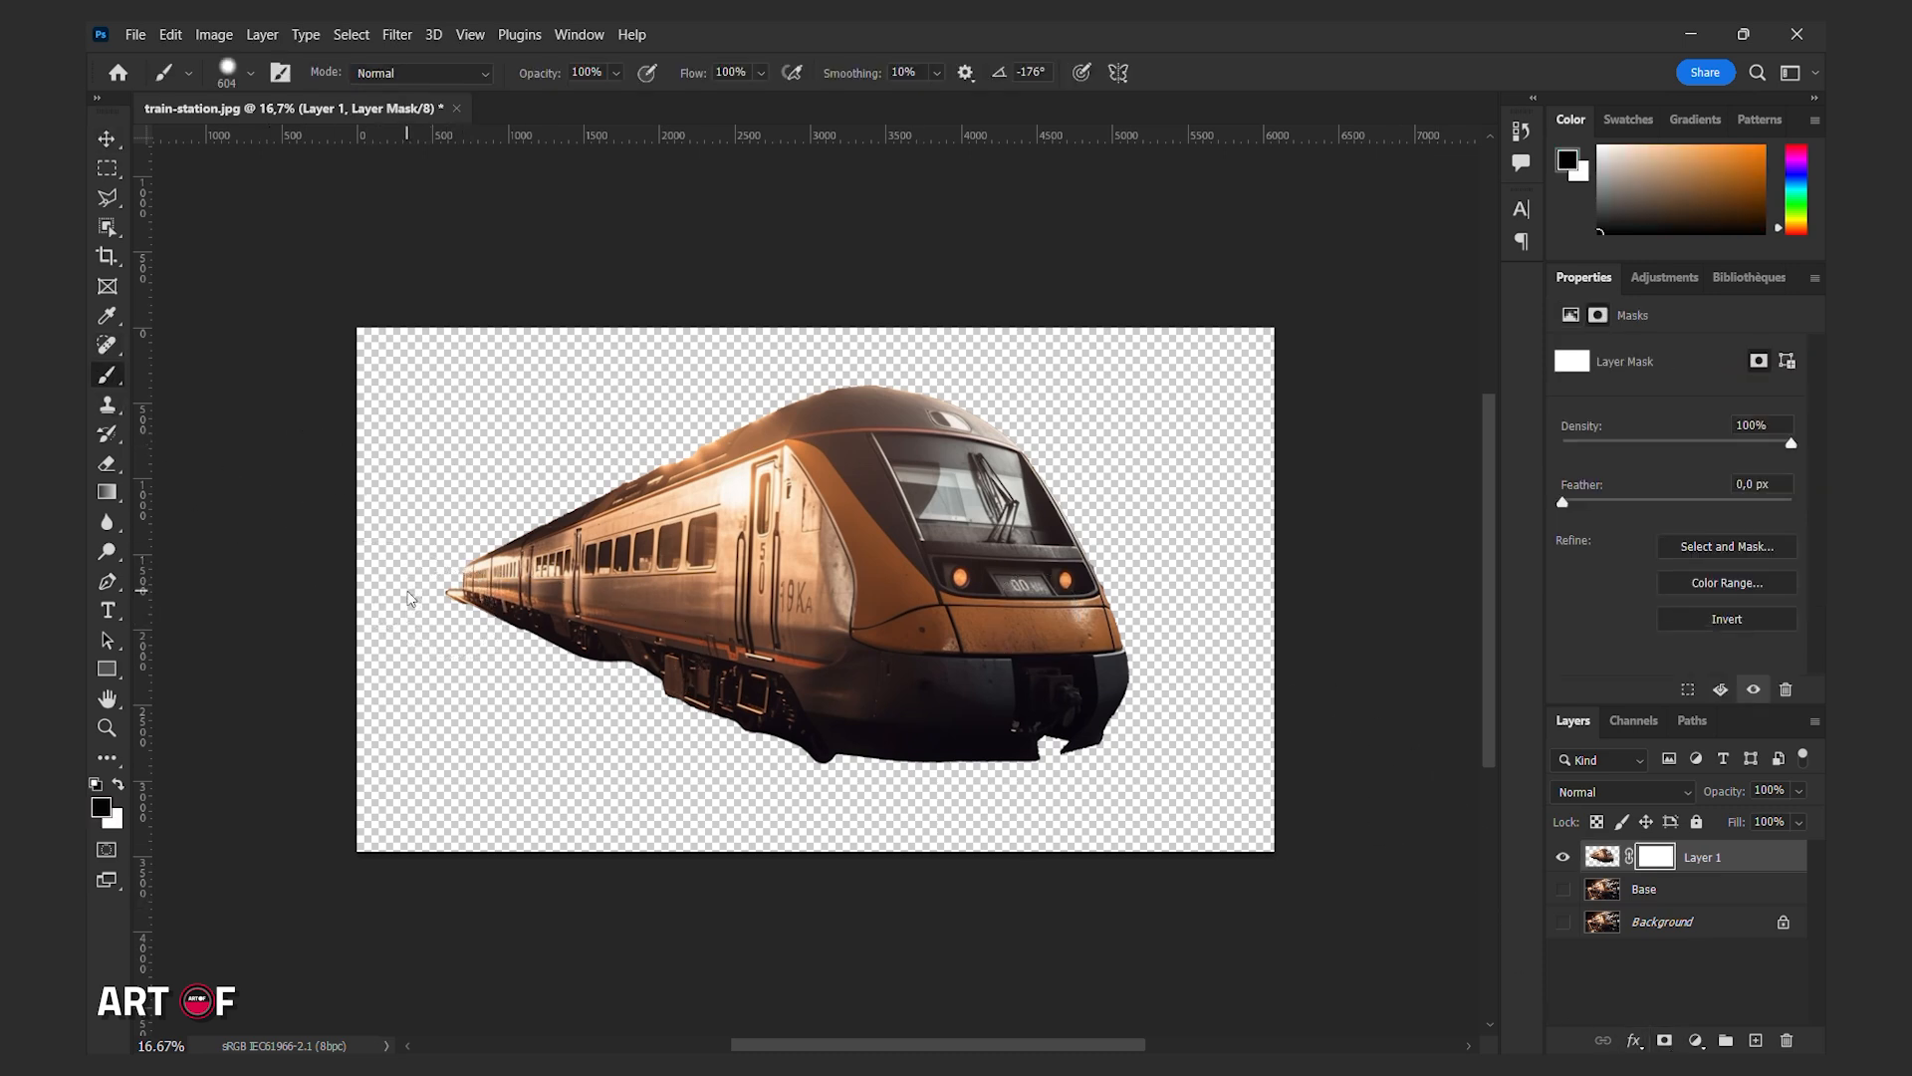
# Brush away the train's rear tip on the mask, then apply the layer mask.
pyautogui.moveTo(408, 598)
pyautogui.mouseDown()
pyautogui.moveTo(399, 561)
pyautogui.moveTo(443, 598)
pyautogui.mouseUp()
pyautogui.rightClick(1669, 865)
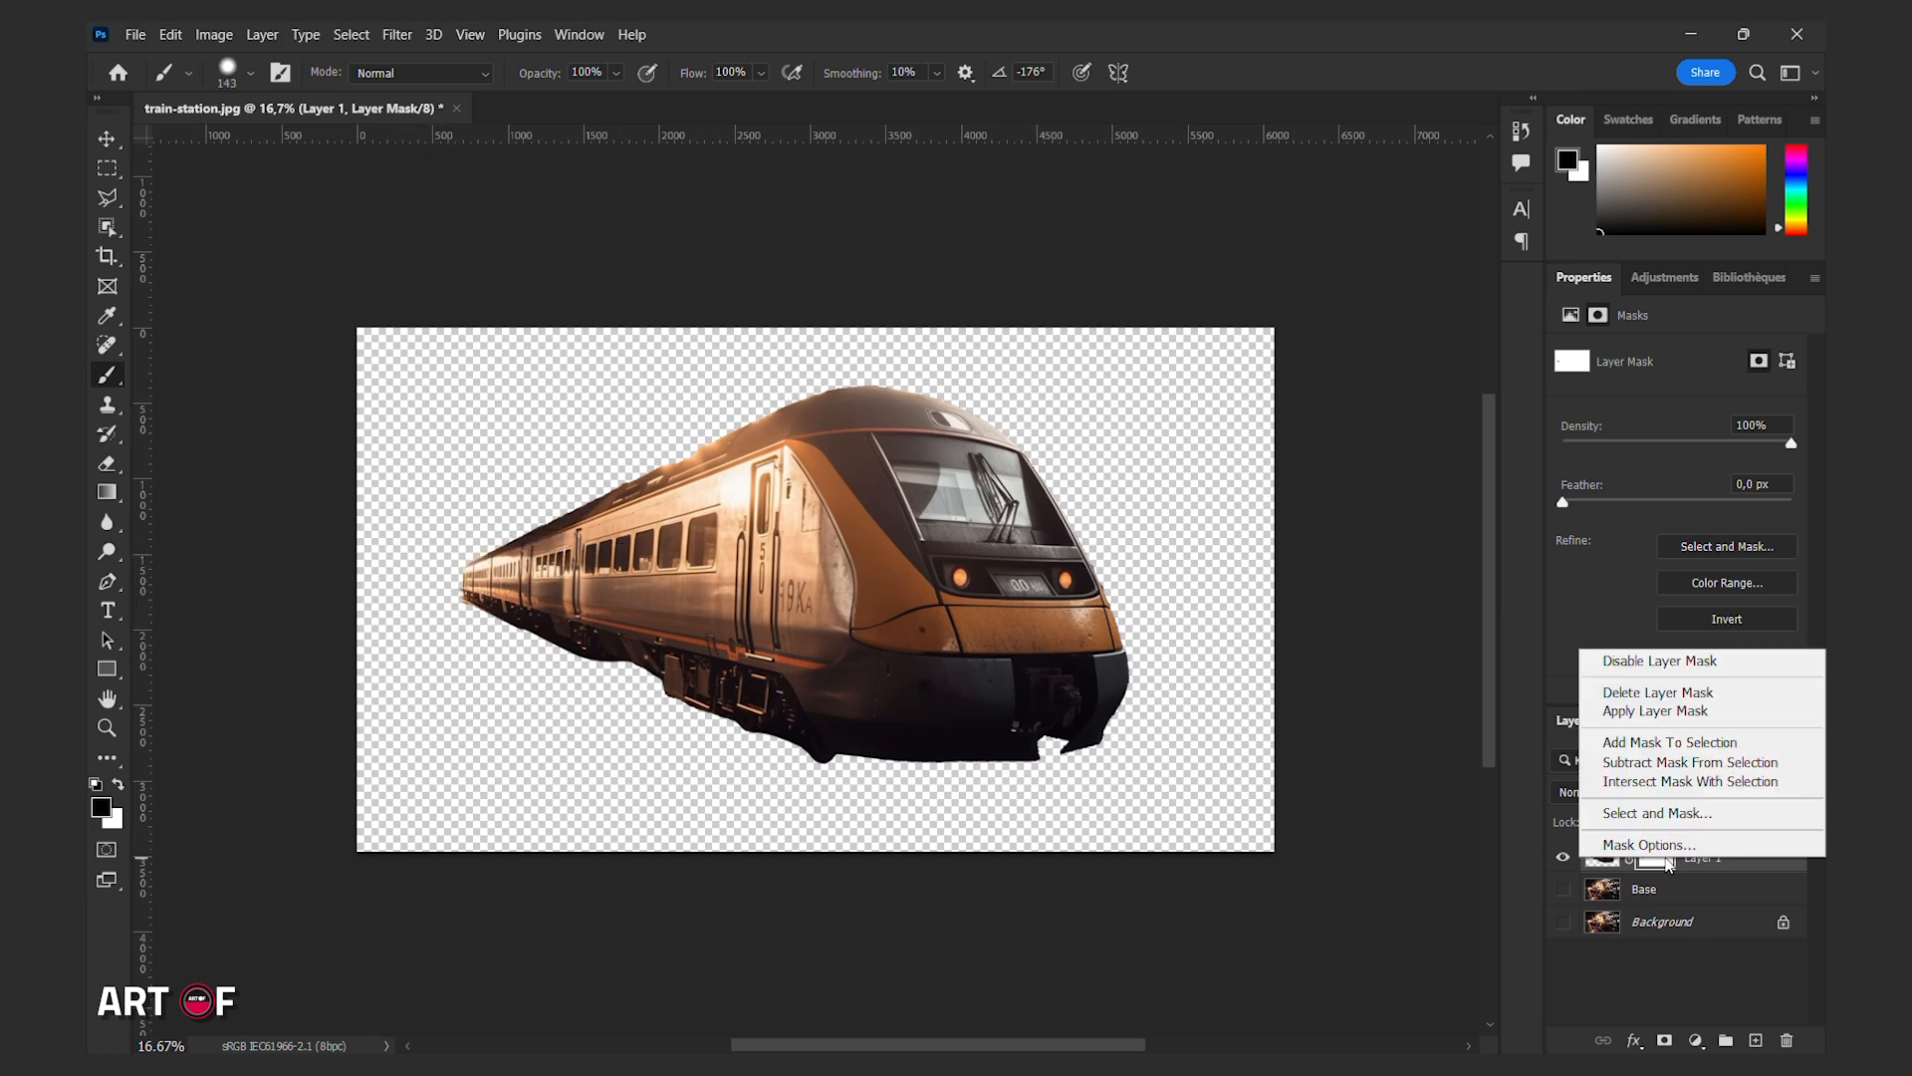
pyautogui.click(1670, 711)
# Show the Base layer again and convert it to a Smart Object.
pyautogui.click(1561, 890)
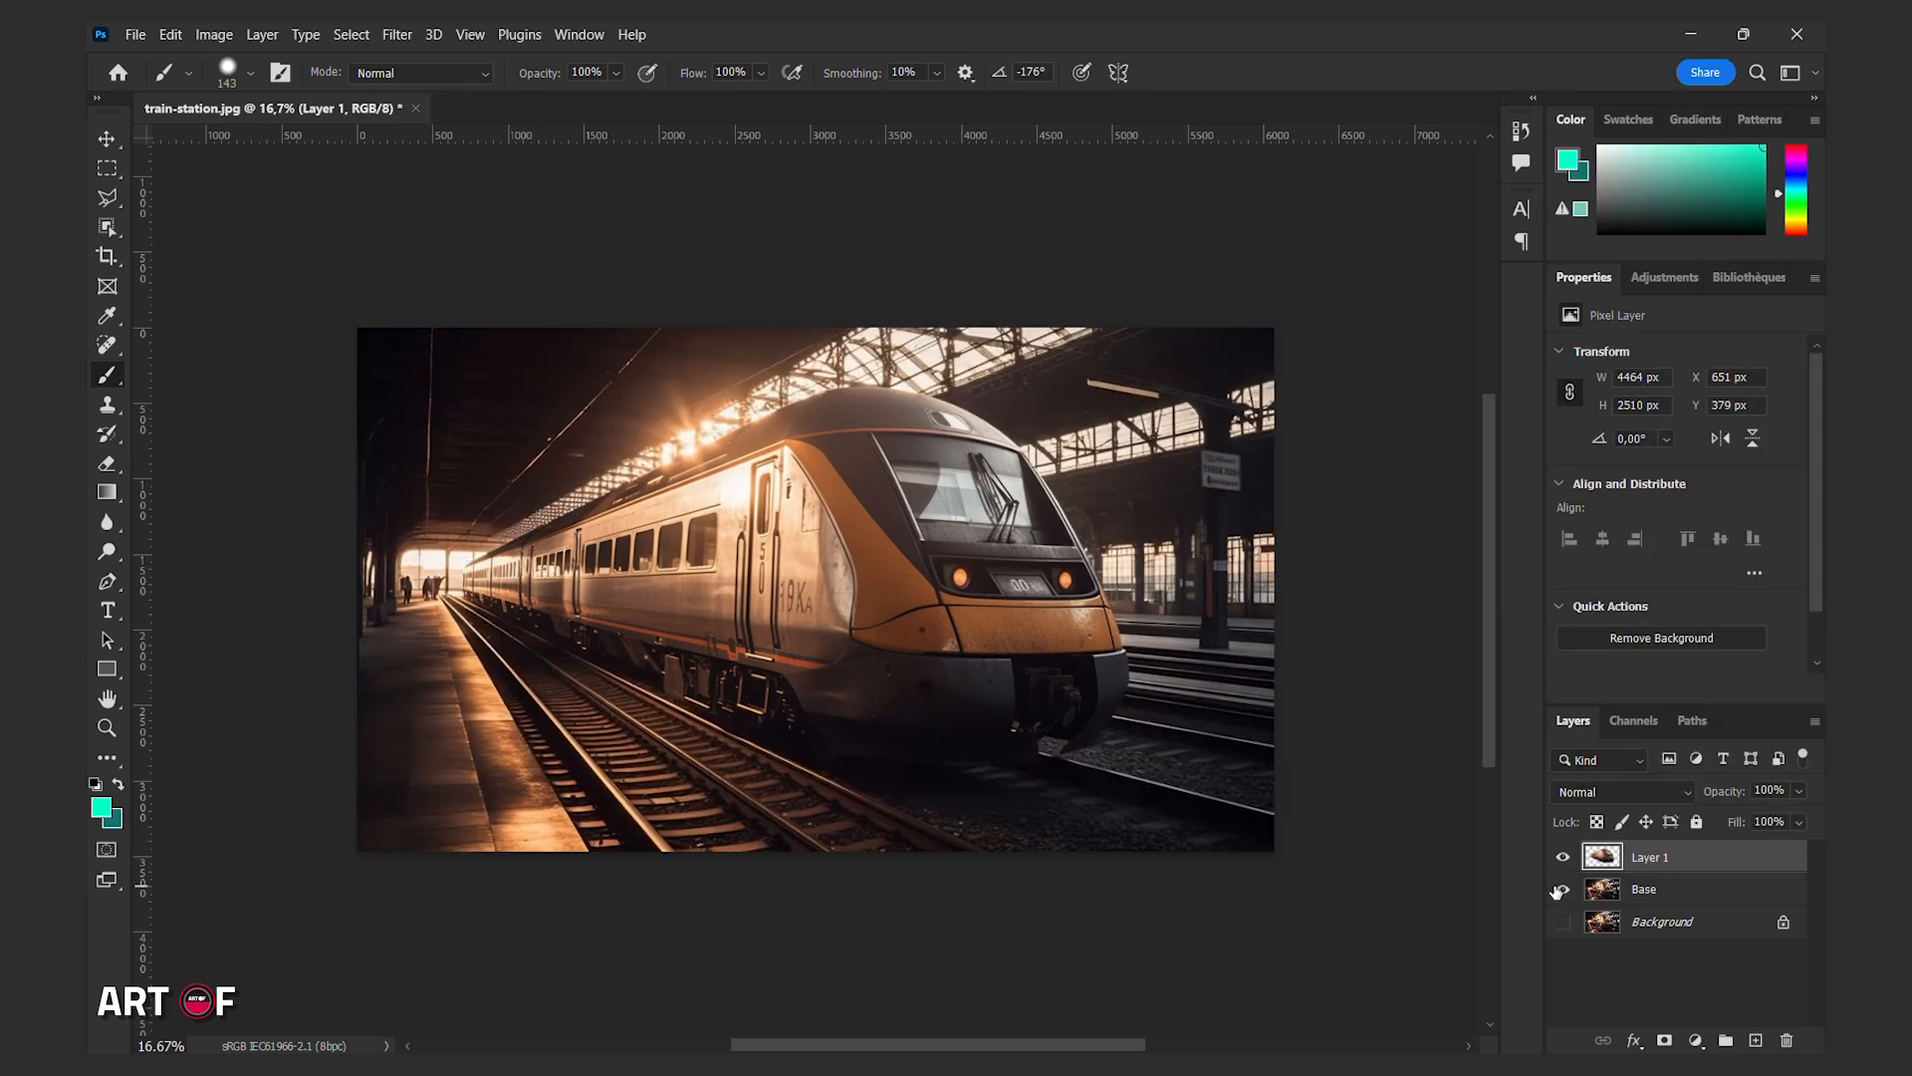
pyautogui.click(1689, 889)
pyautogui.rightClick(1689, 887)
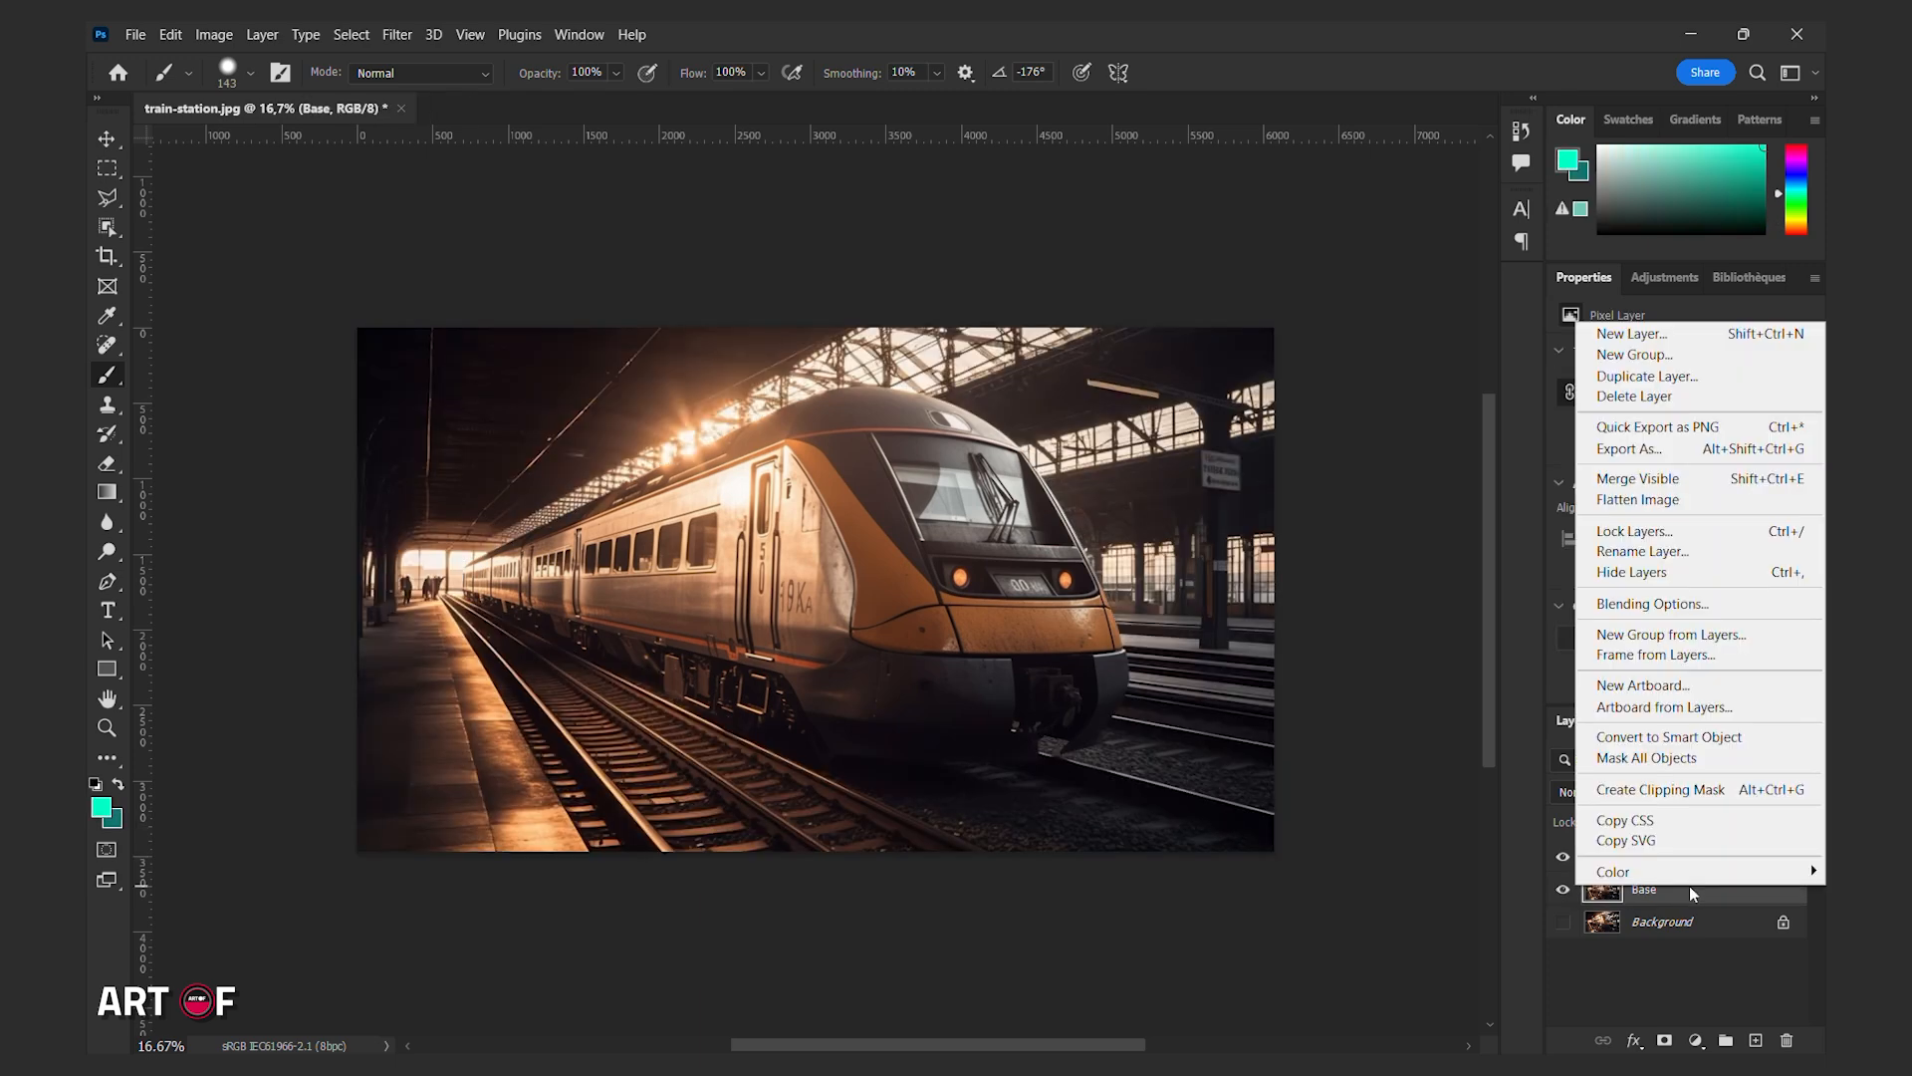
pyautogui.click(1694, 738)
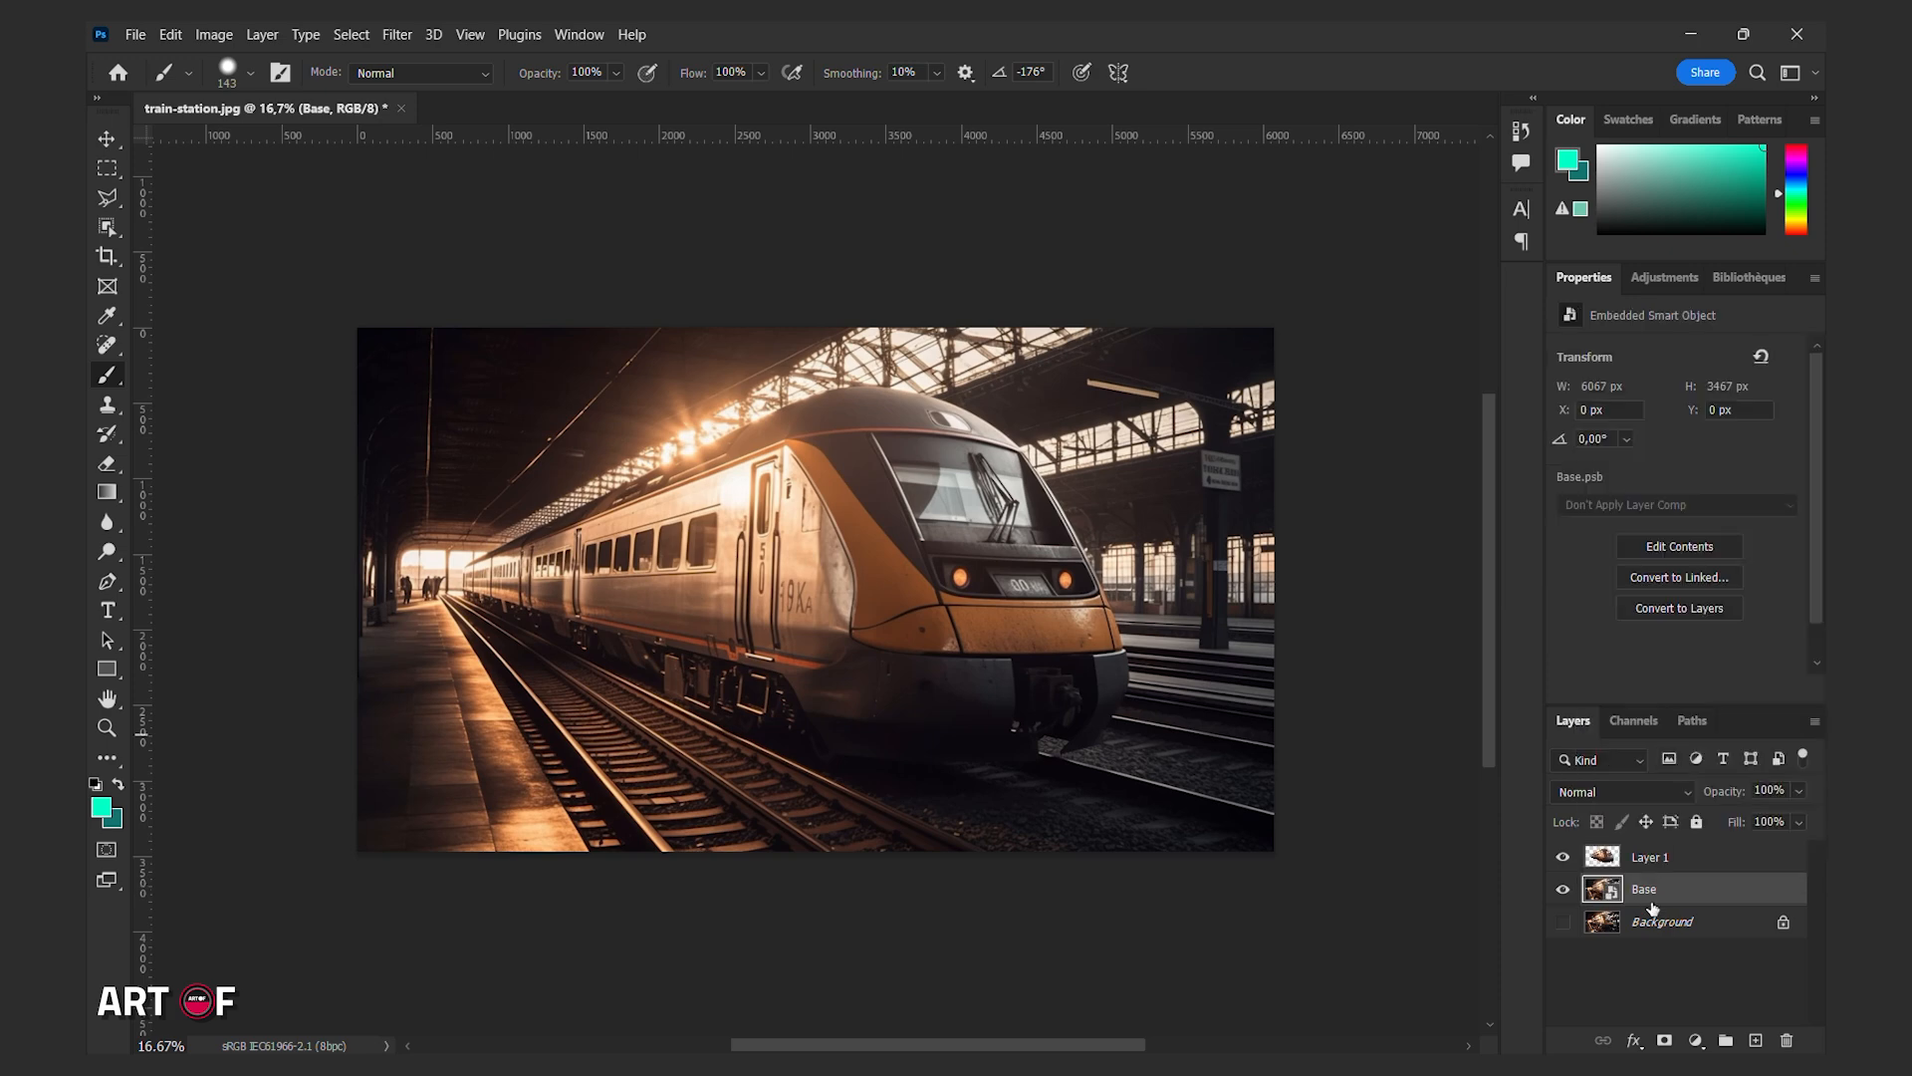
# Apply Radial Blur to Base with Amount 100, Zoom method, Best quality, and the blur centre moved left.
pyautogui.click(410, 35)
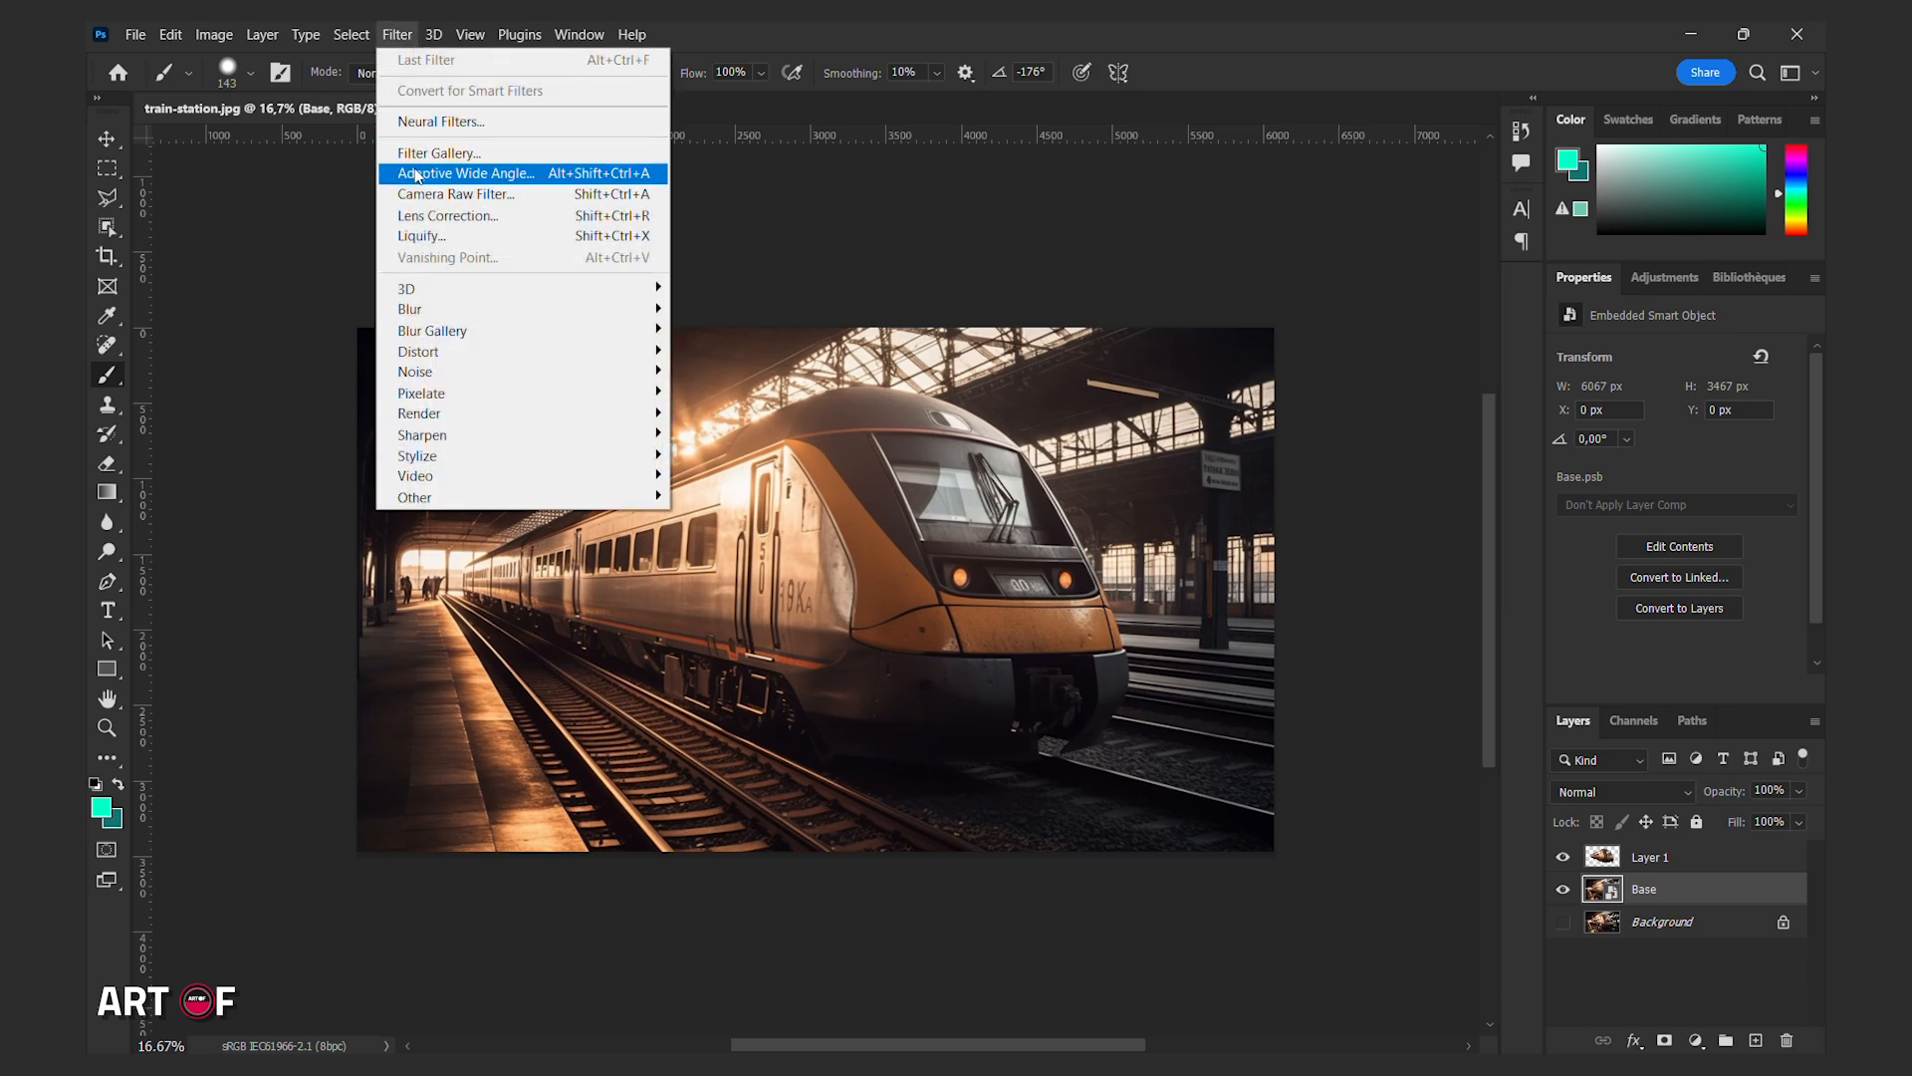
pyautogui.moveTo(430, 315)
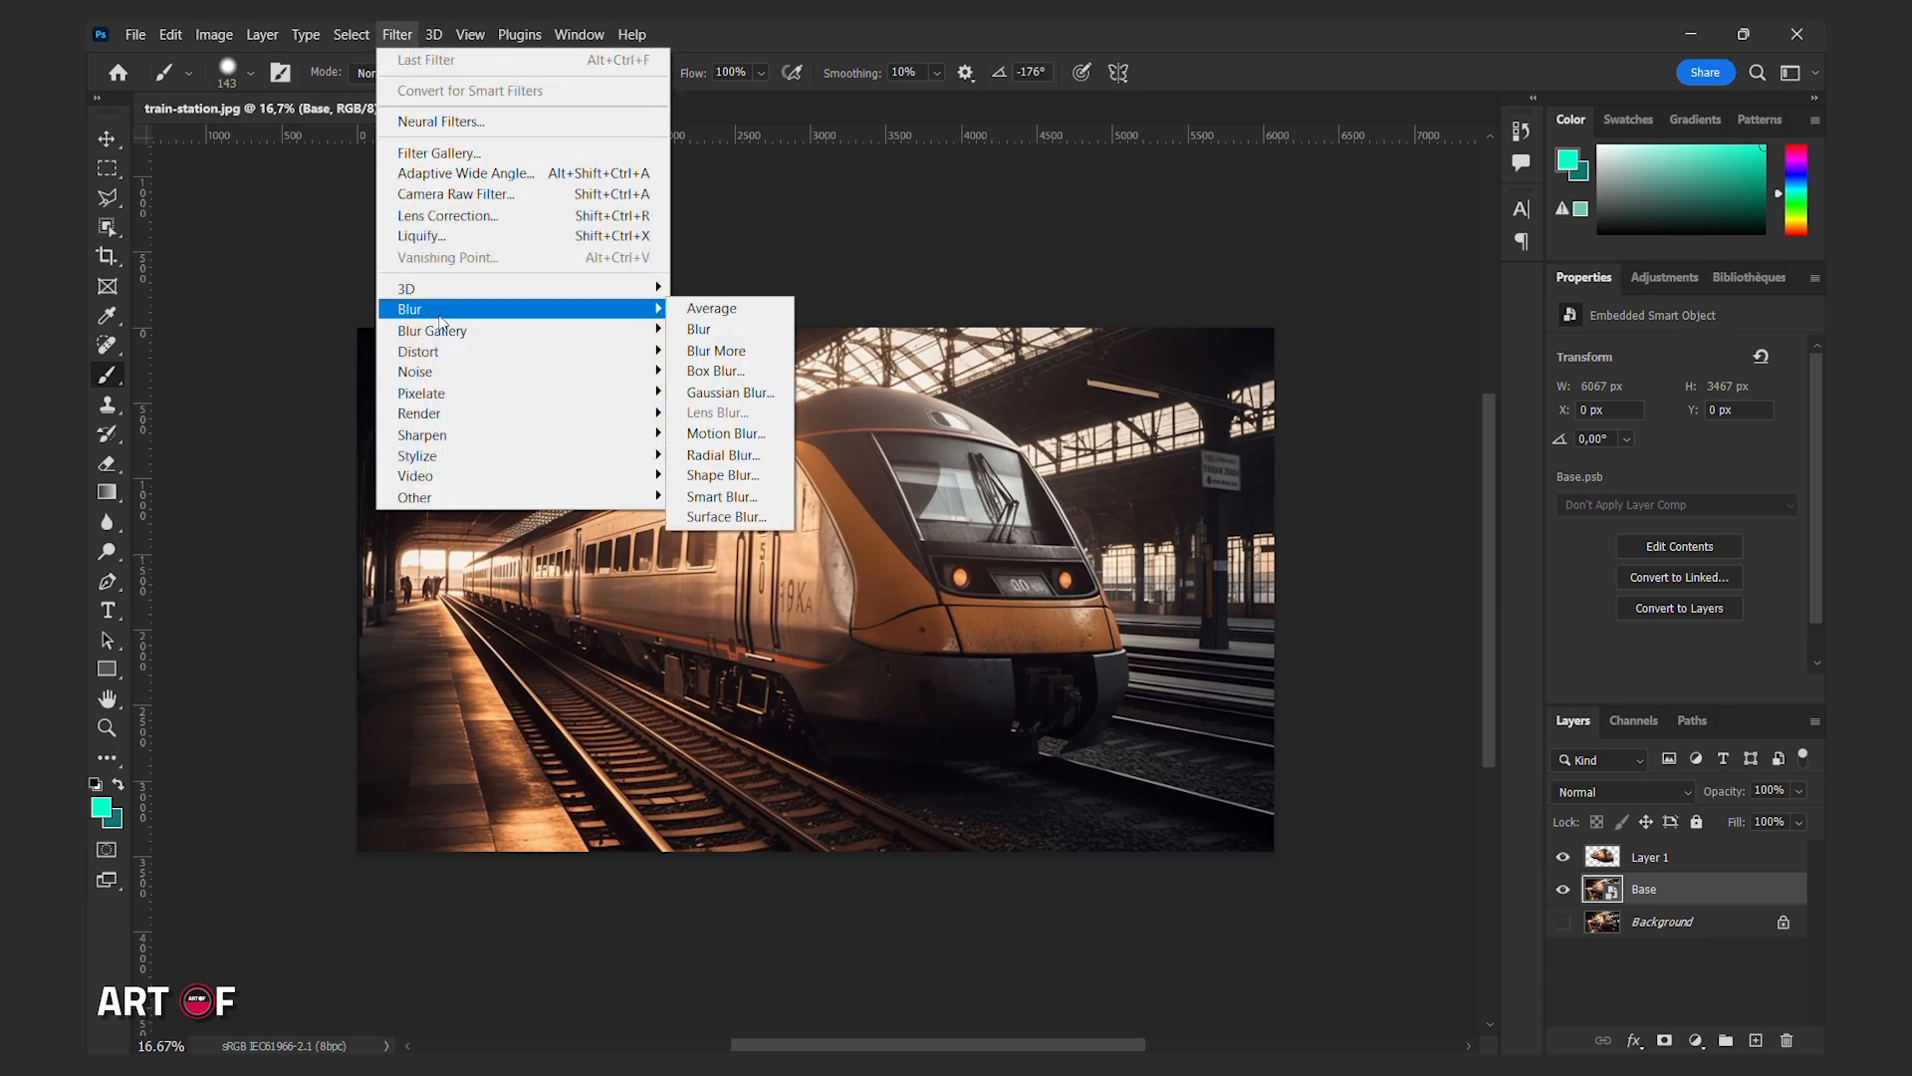
pyautogui.click(730, 456)
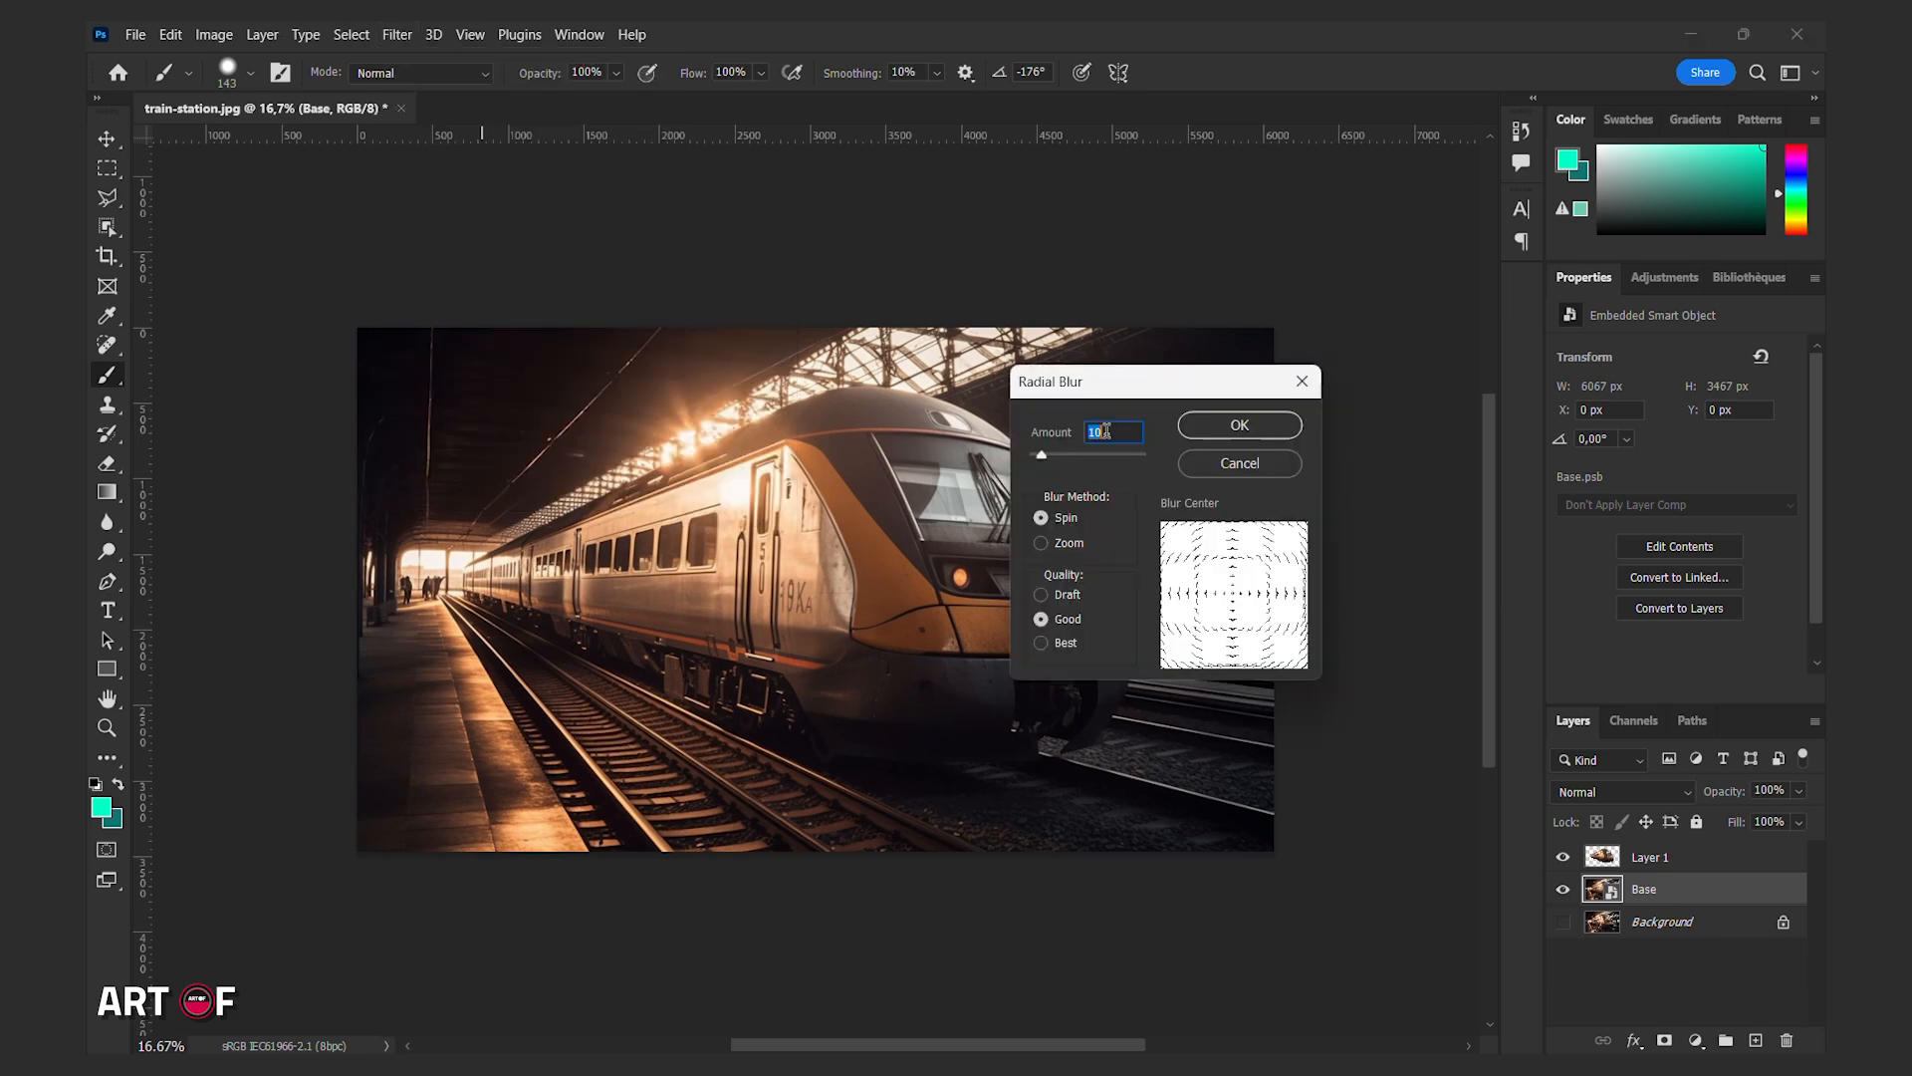
pyautogui.write('100')
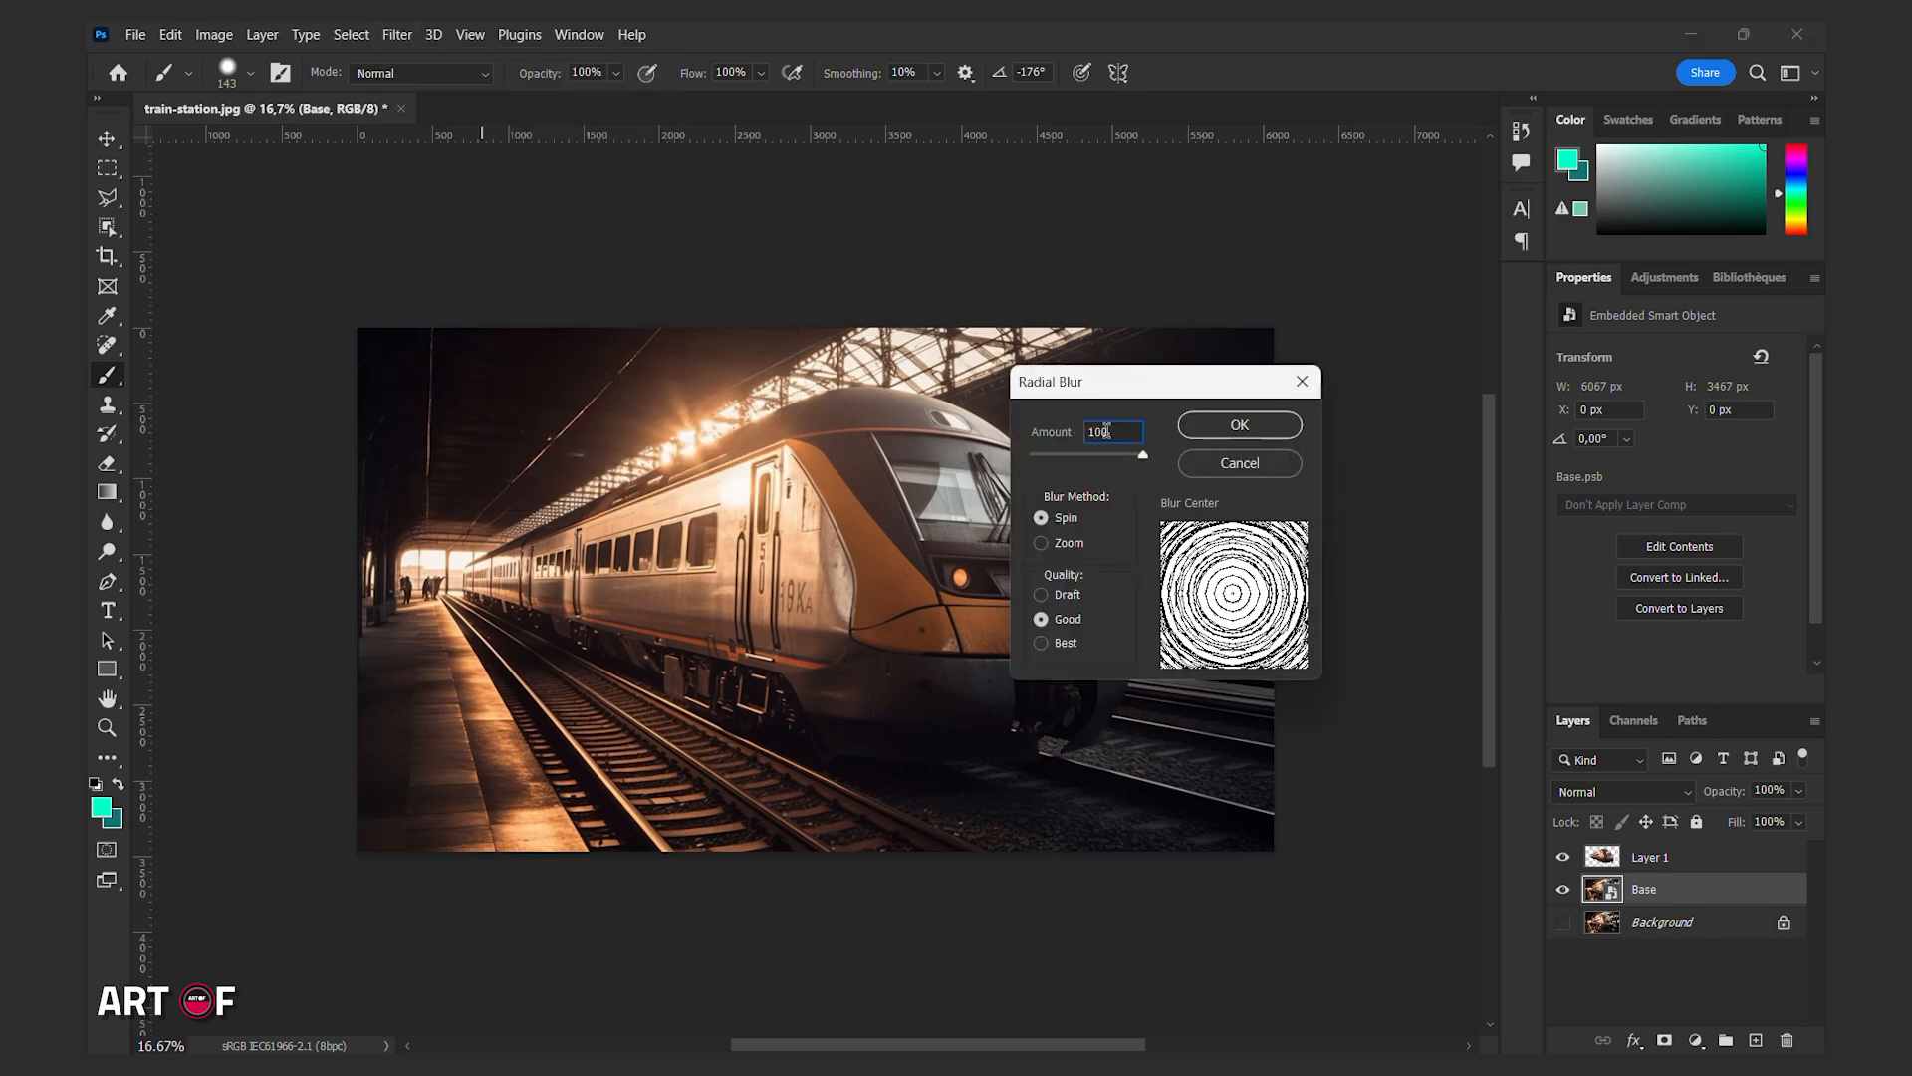
pyautogui.click(1042, 544)
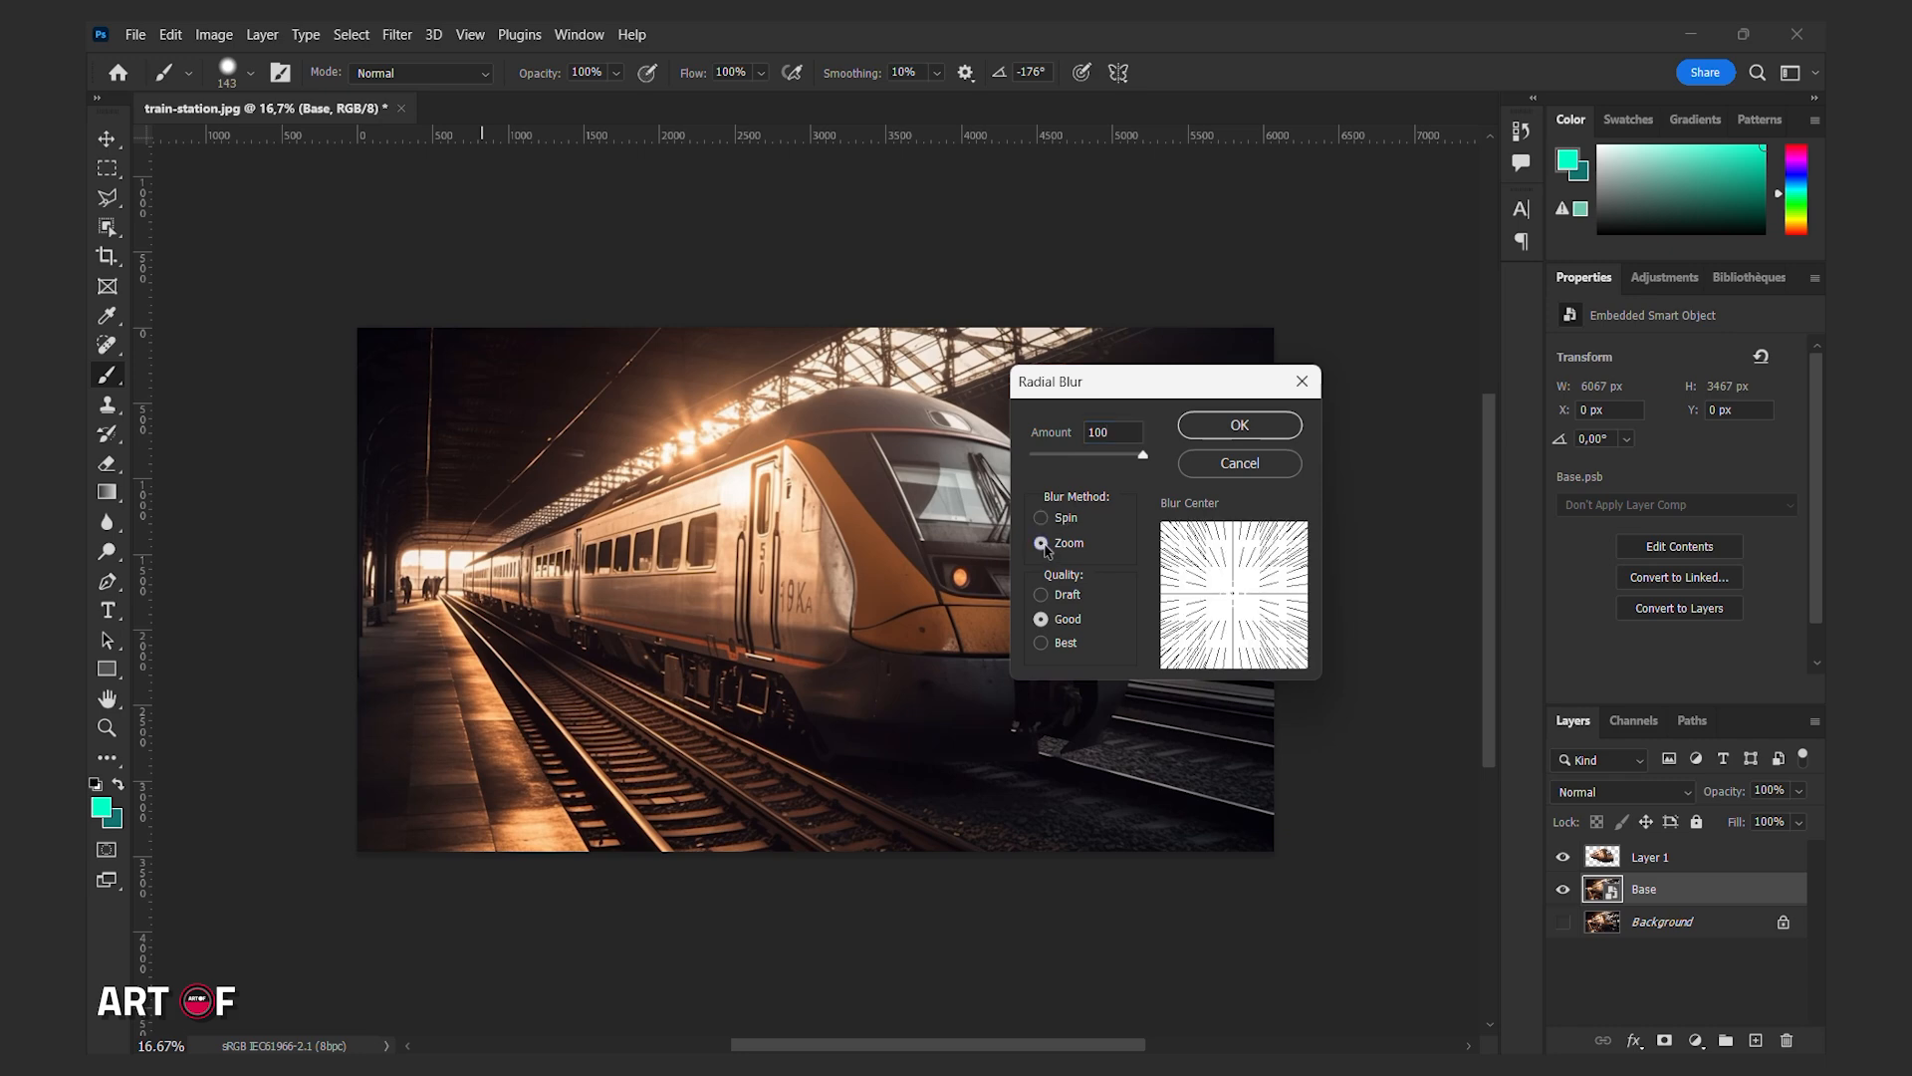
pyautogui.click(1043, 645)
pyautogui.moveTo(1233, 594); pyautogui.dragTo(1181, 593)
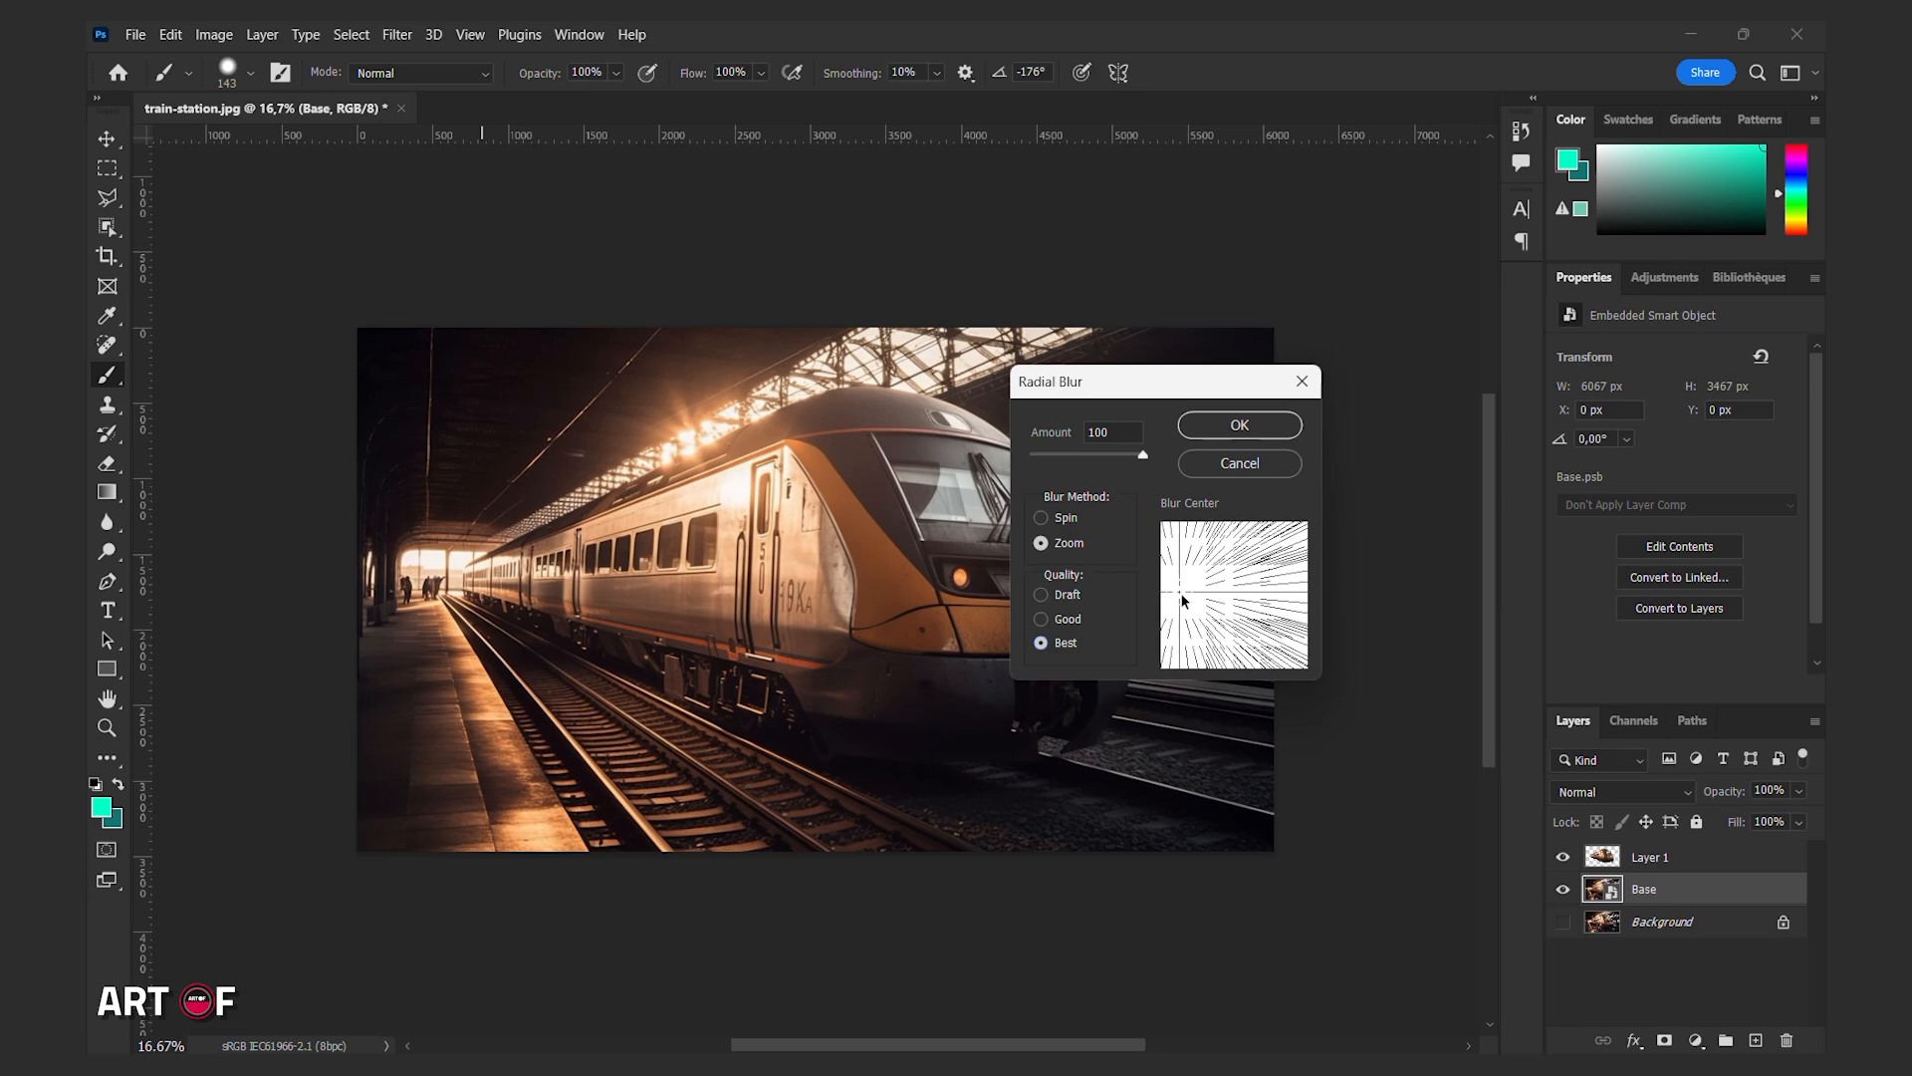
pyautogui.click(1240, 425)
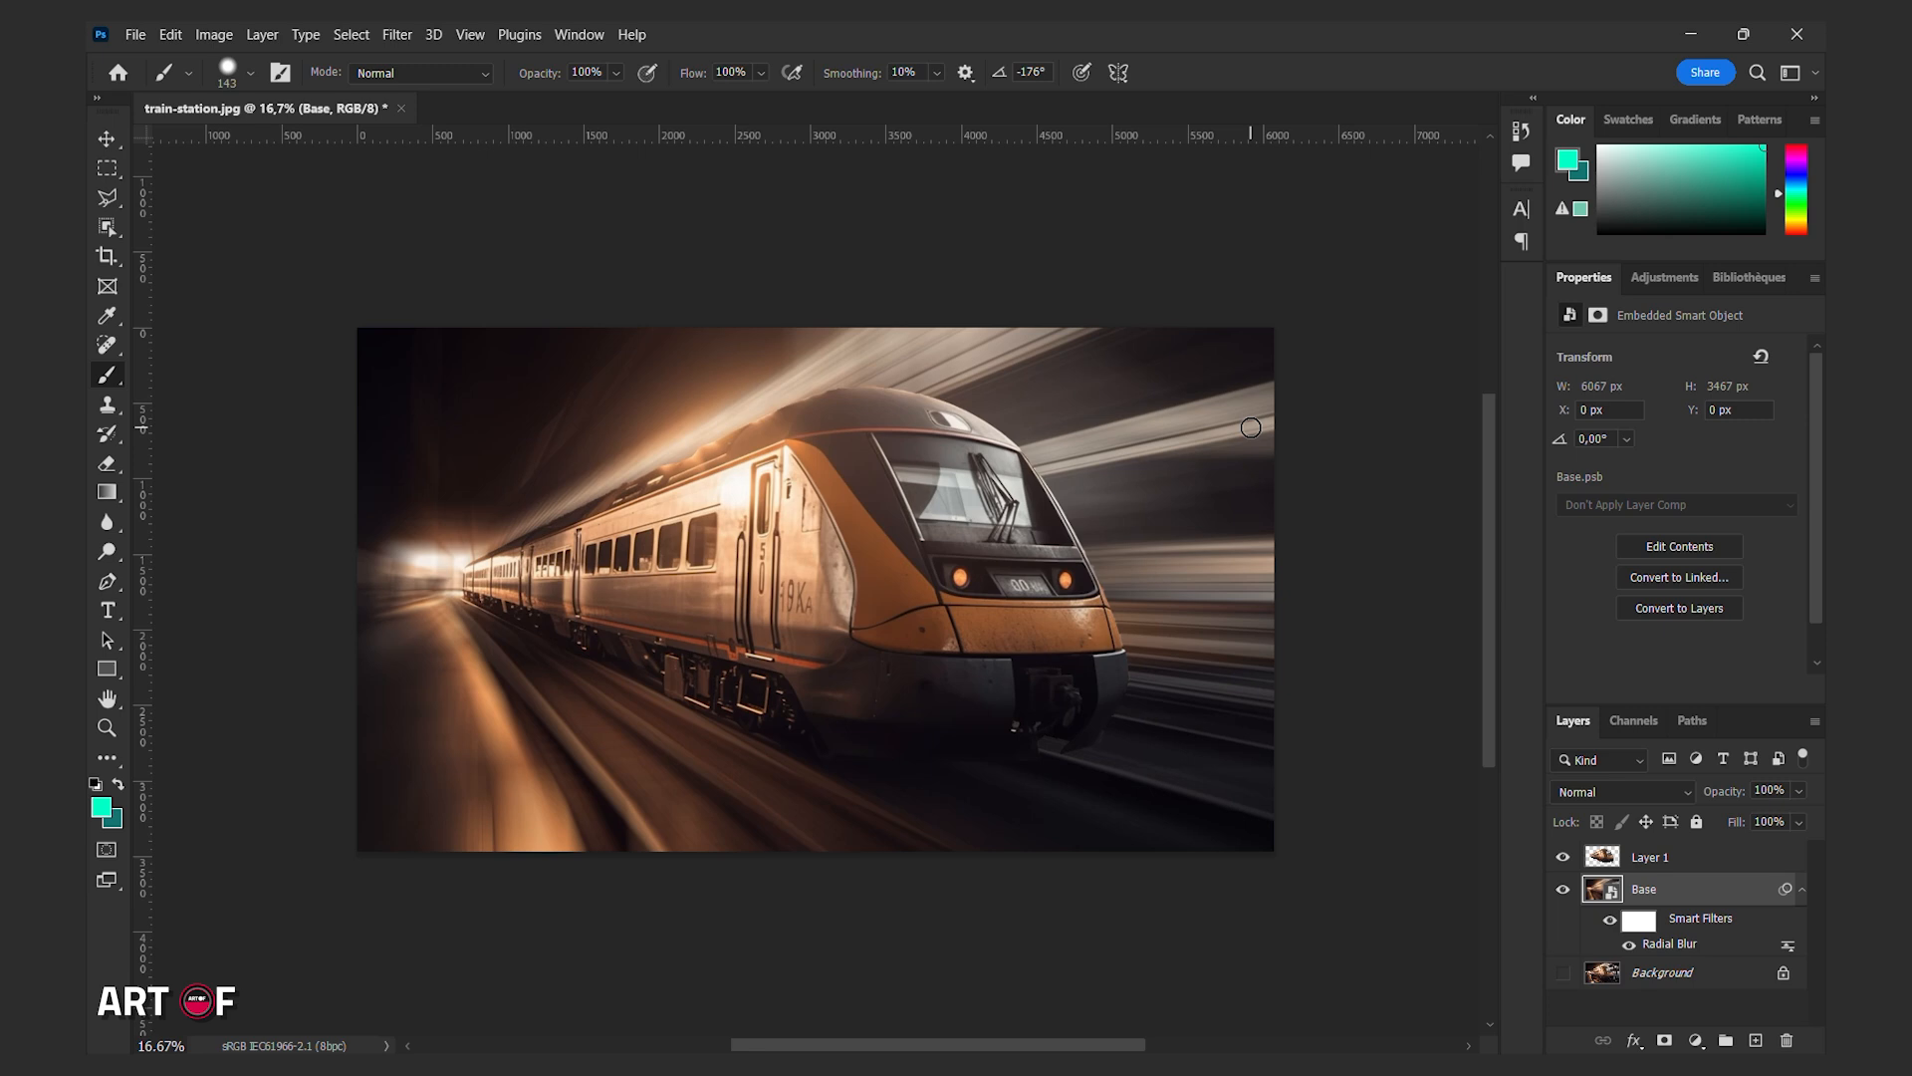
# Rename the train cutout layer to train.
pyautogui.click(1656, 857)
pyautogui.doubleClick(1662, 854)
pyautogui.write('train')
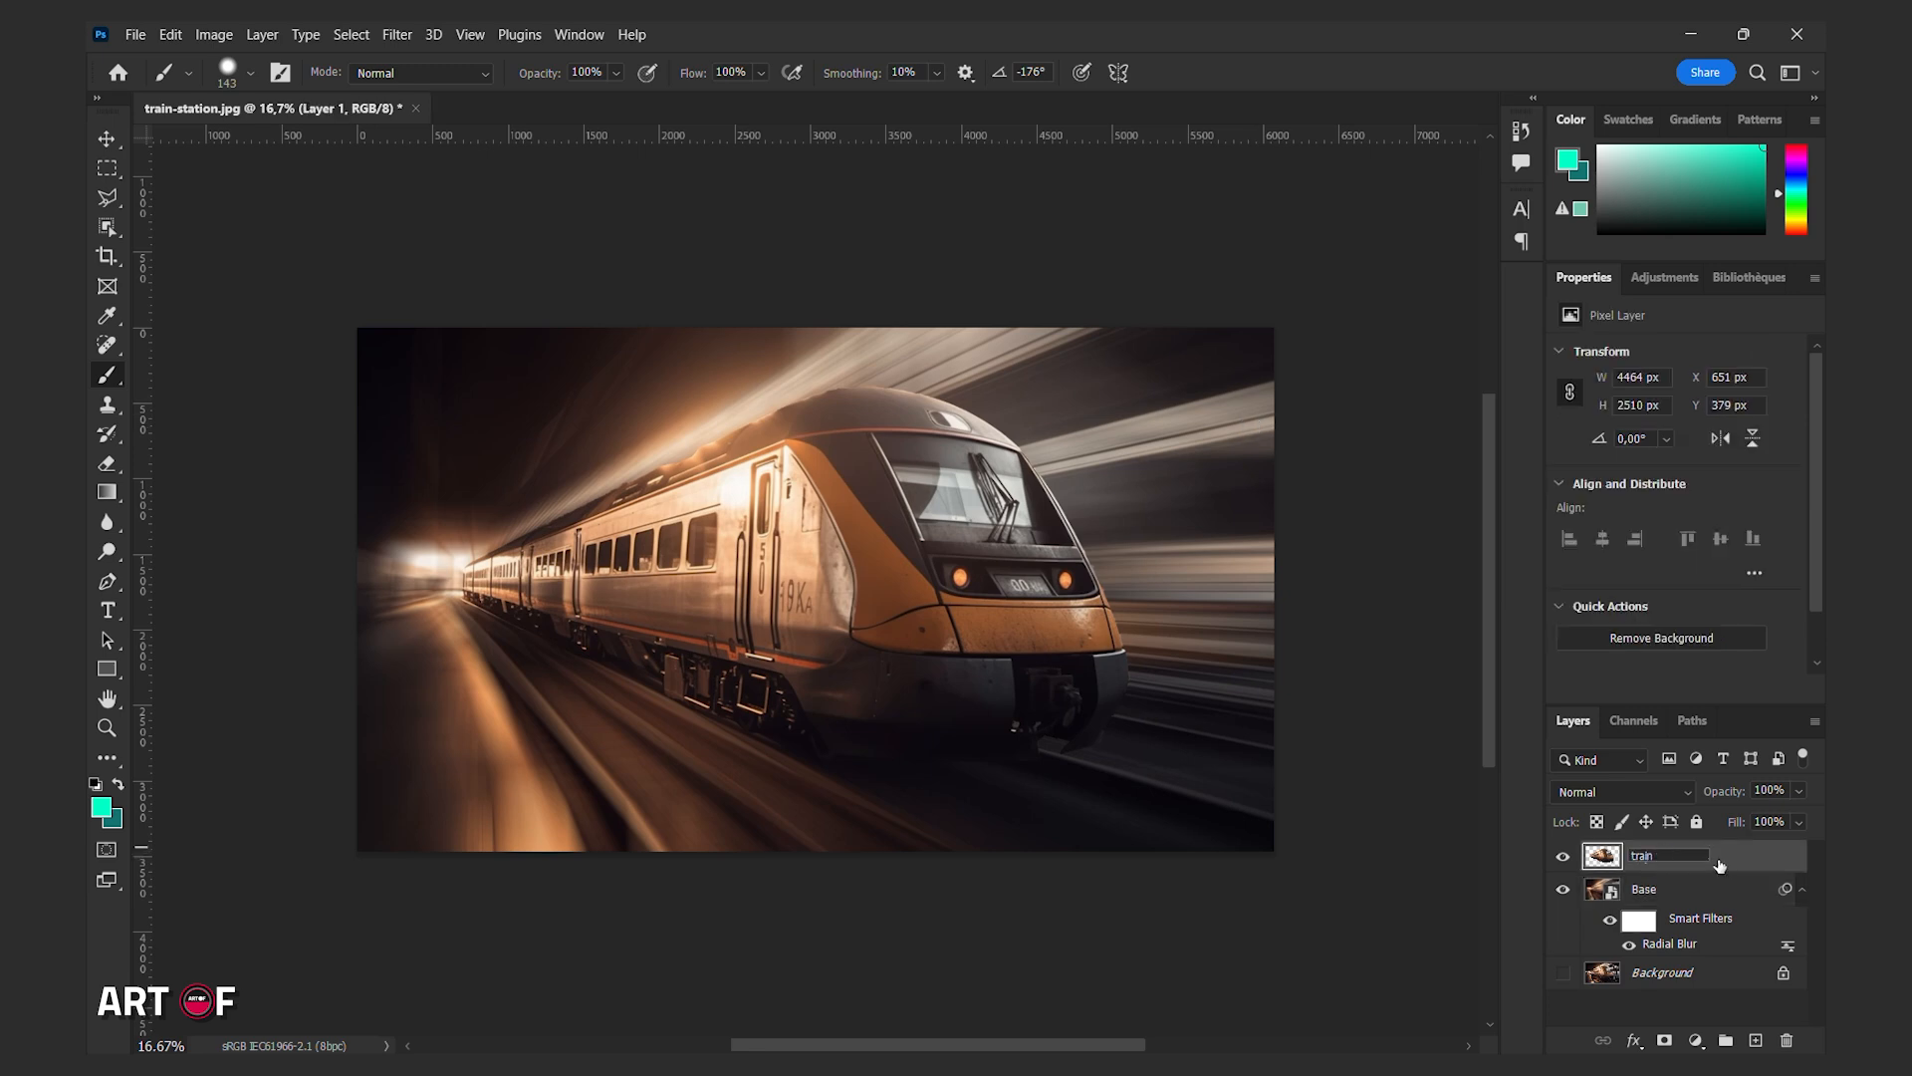
pyautogui.press('Return')
# Duplicate the train layer as train blur and convert the copy to a Smart Object.
pyautogui.hotkey('ctrl', 'j')
pyautogui.click(1723, 864)
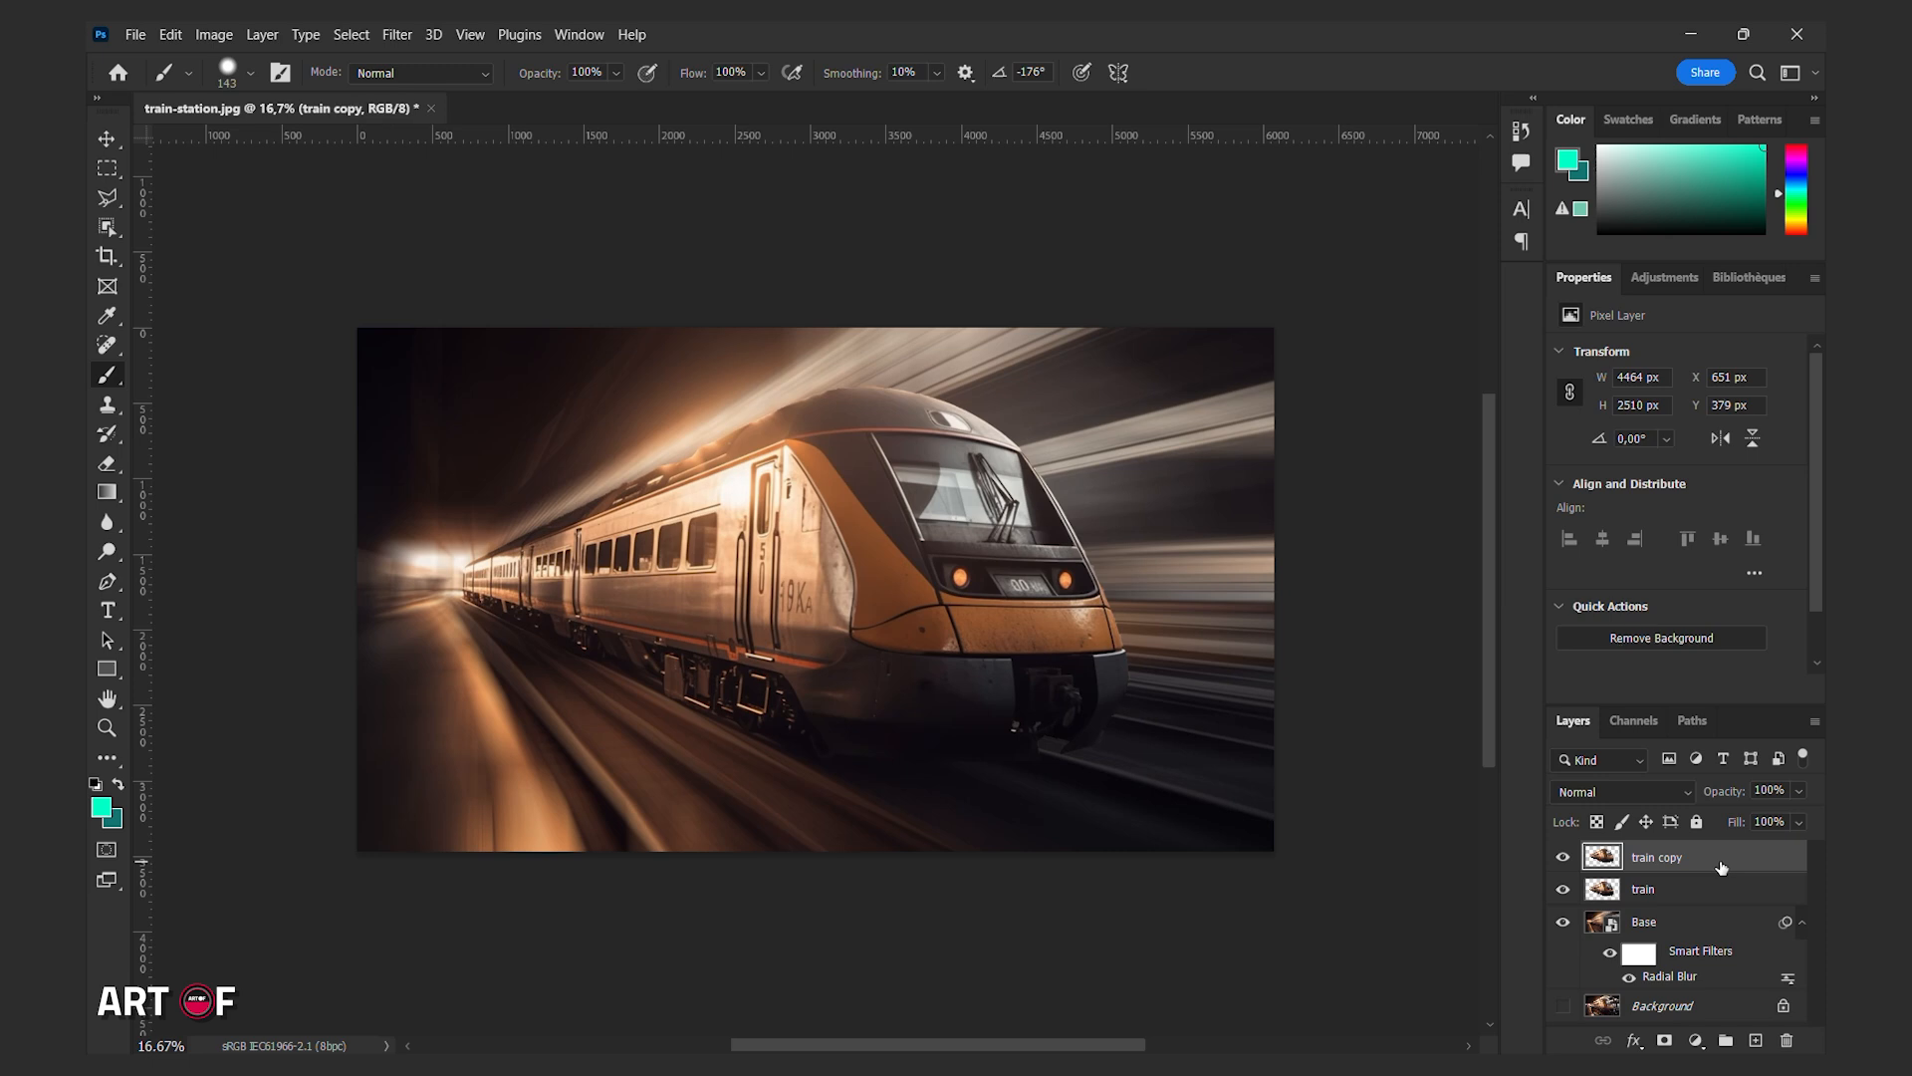
pyautogui.doubleClick(1682, 857)
pyautogui.click(1681, 856)
pyautogui.press('BackSpace')
pyautogui.write('bl')
pyautogui.click(1726, 865)
pyautogui.press('v')
pyautogui.rightClick(1689, 858)
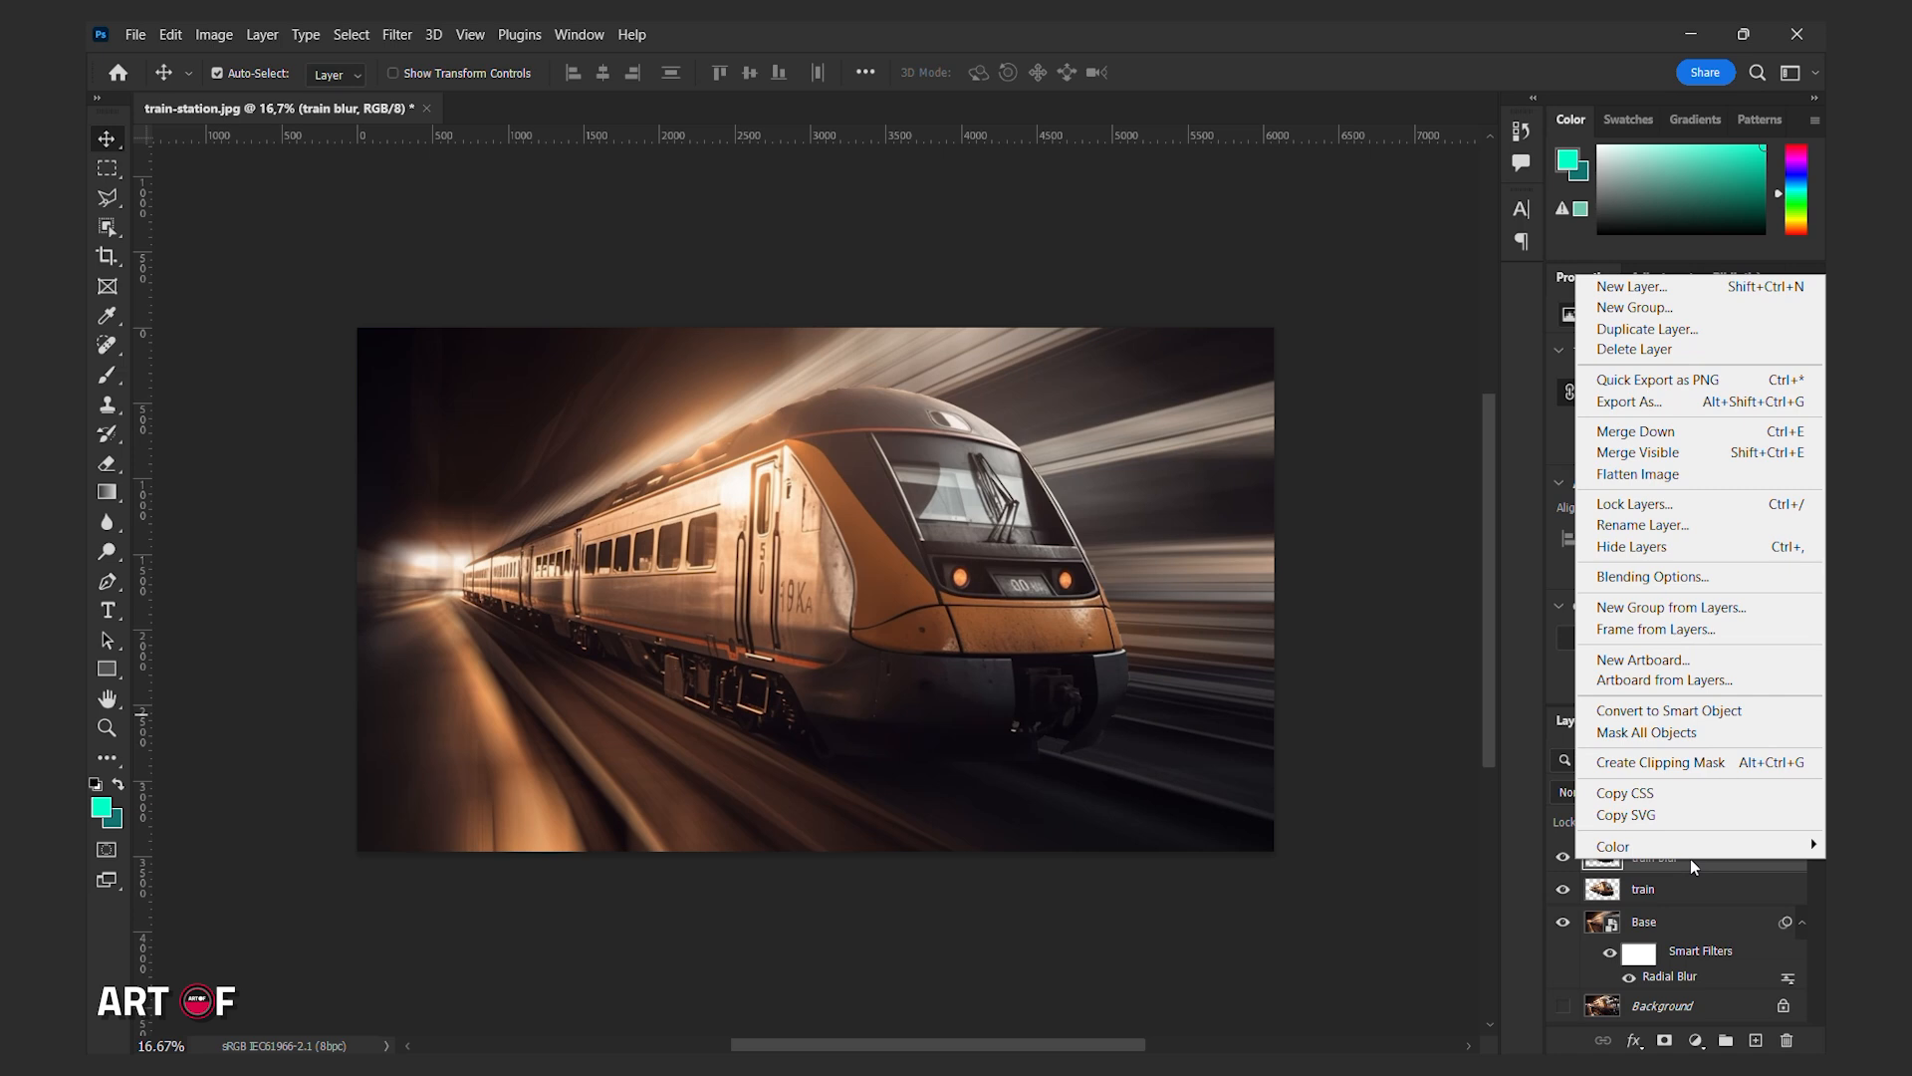
pyautogui.click(1676, 713)
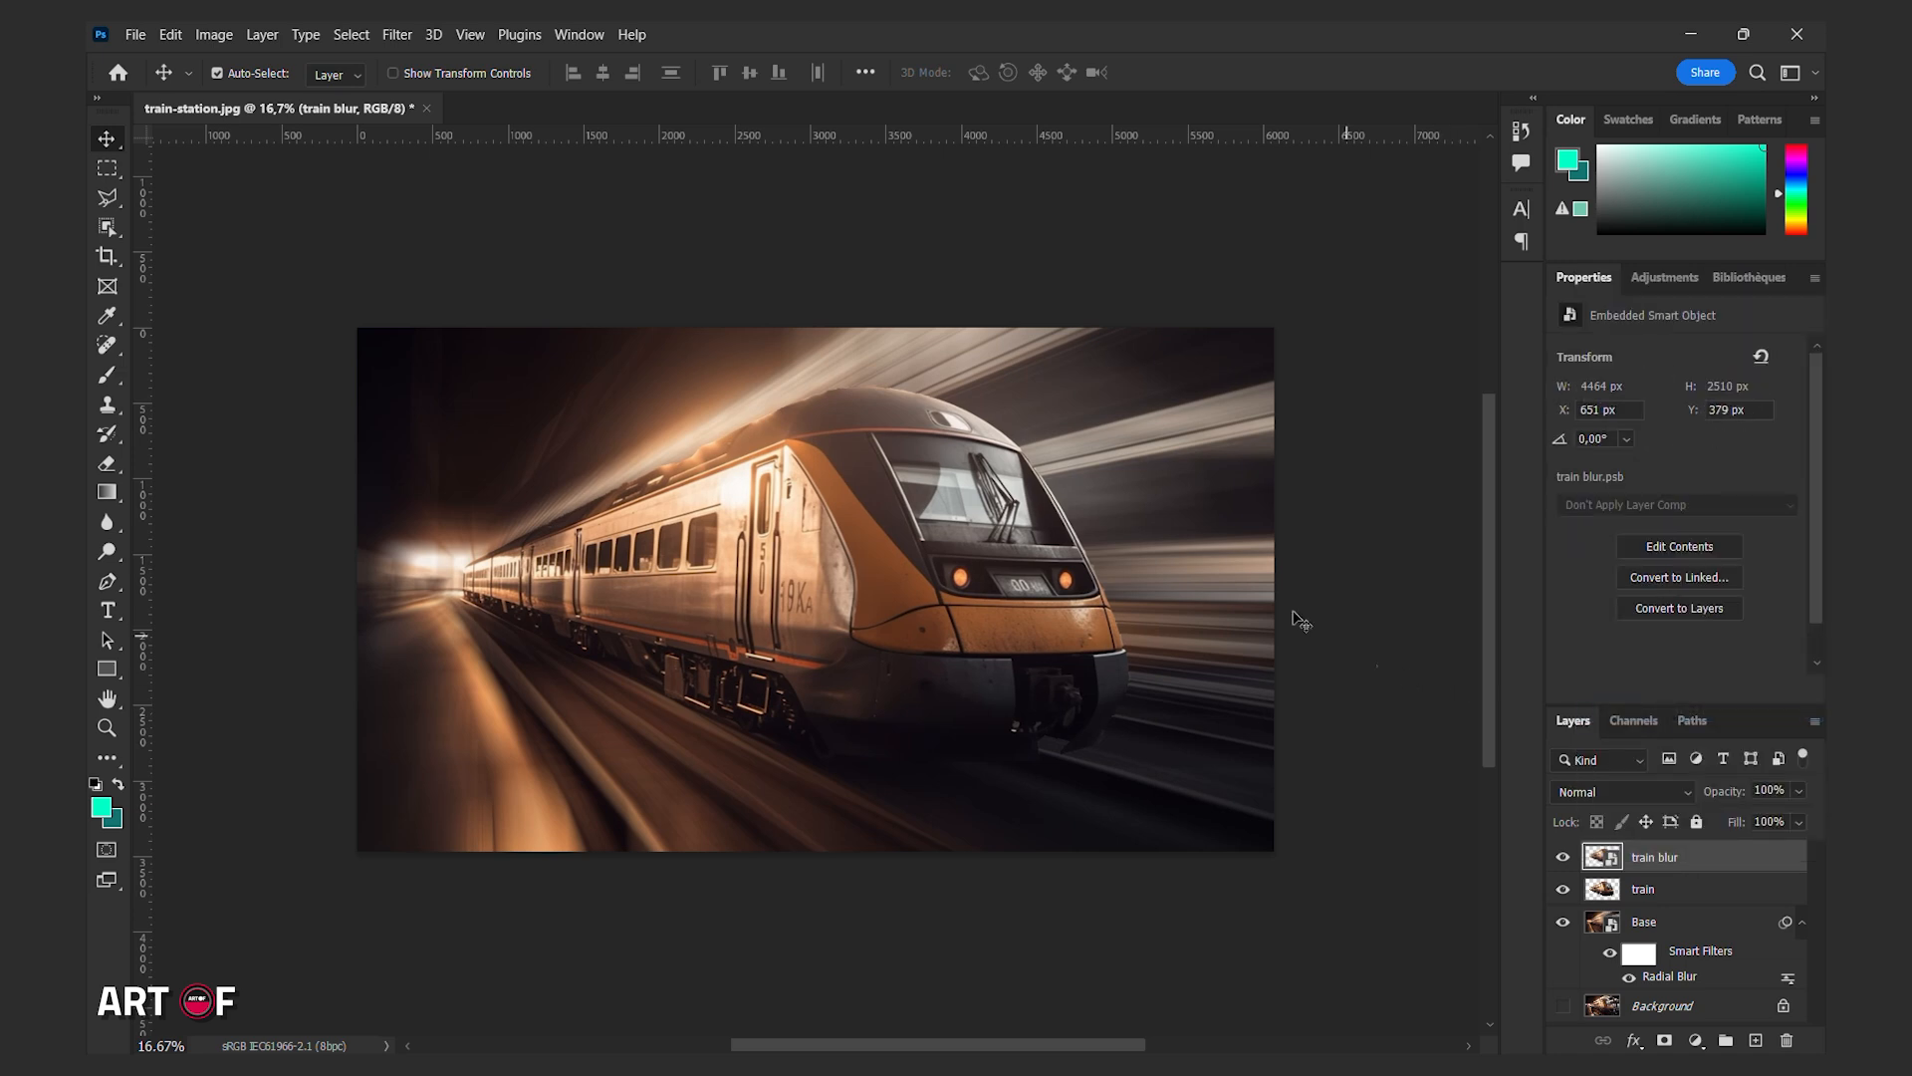
# Reapply the last Radial Blur to the train blur layer and undo it.
pyautogui.click(397, 34)
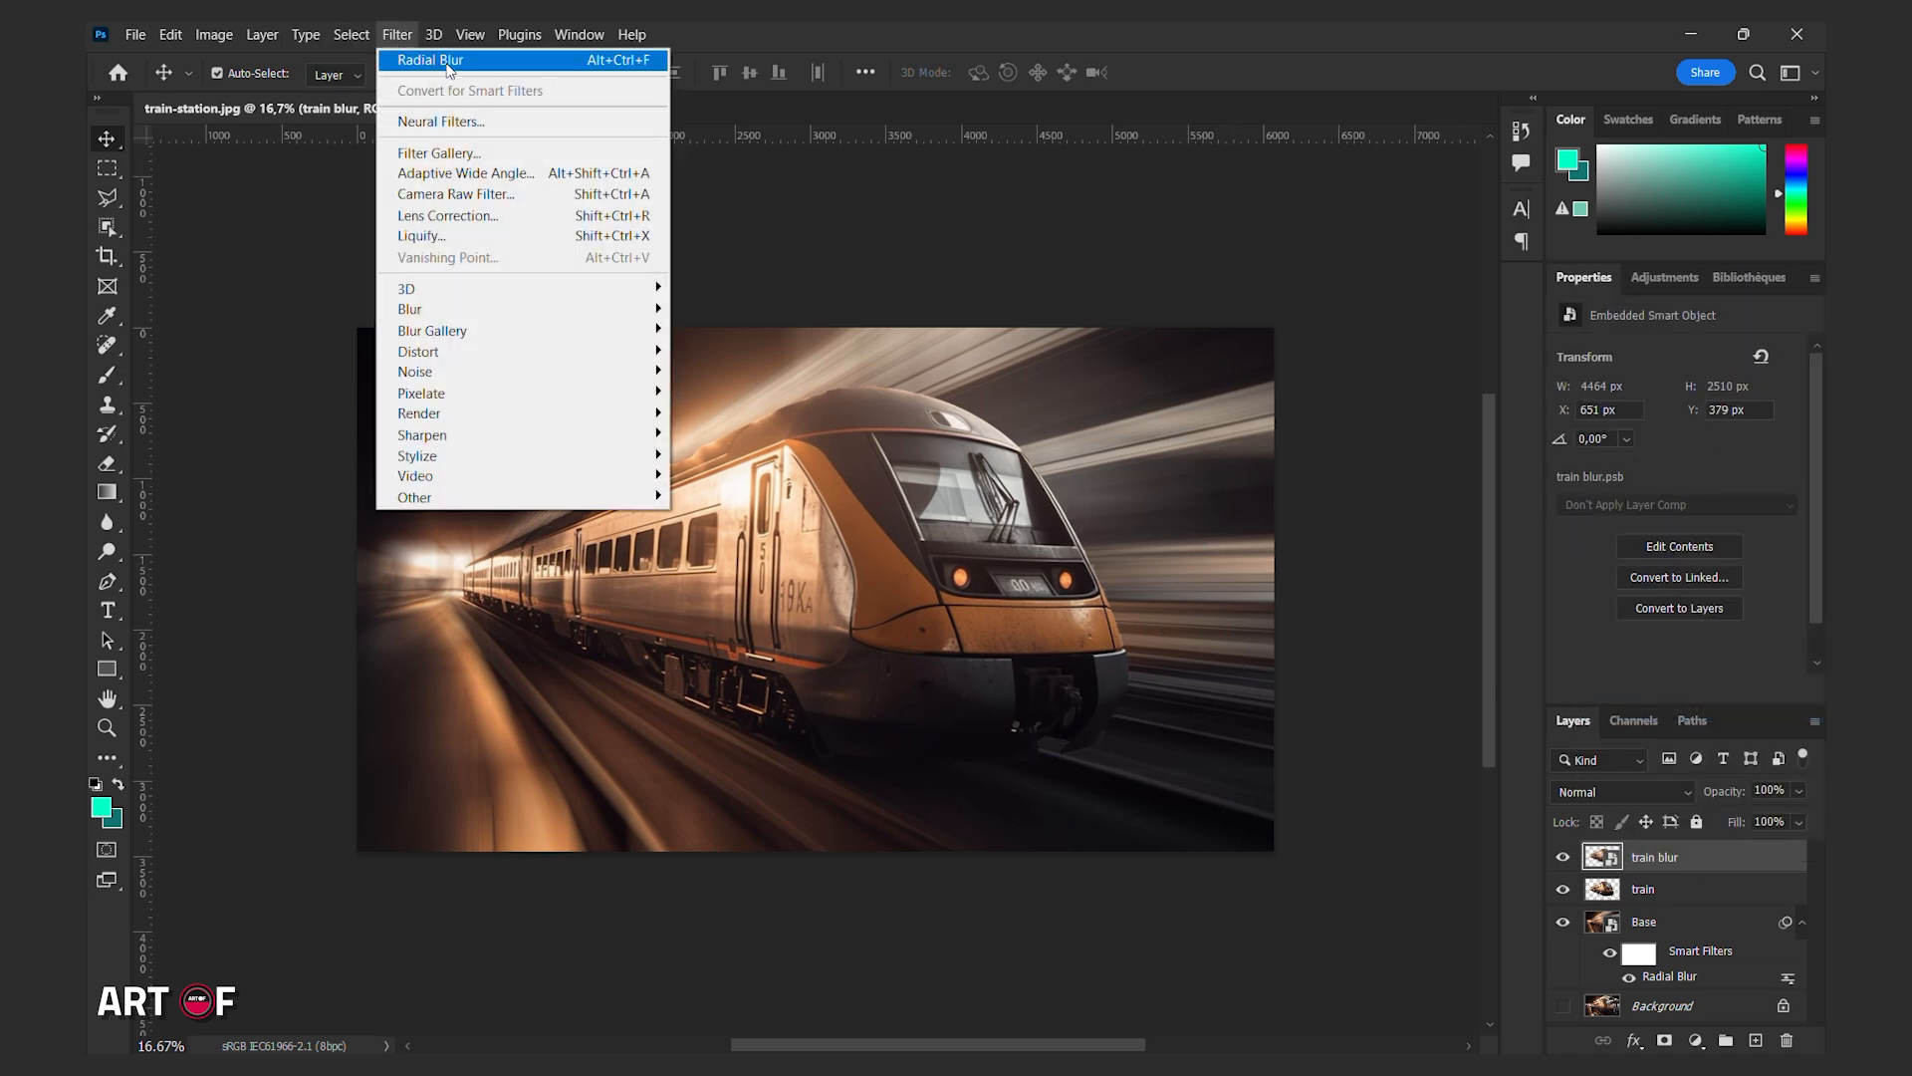
pyautogui.click(423, 57)
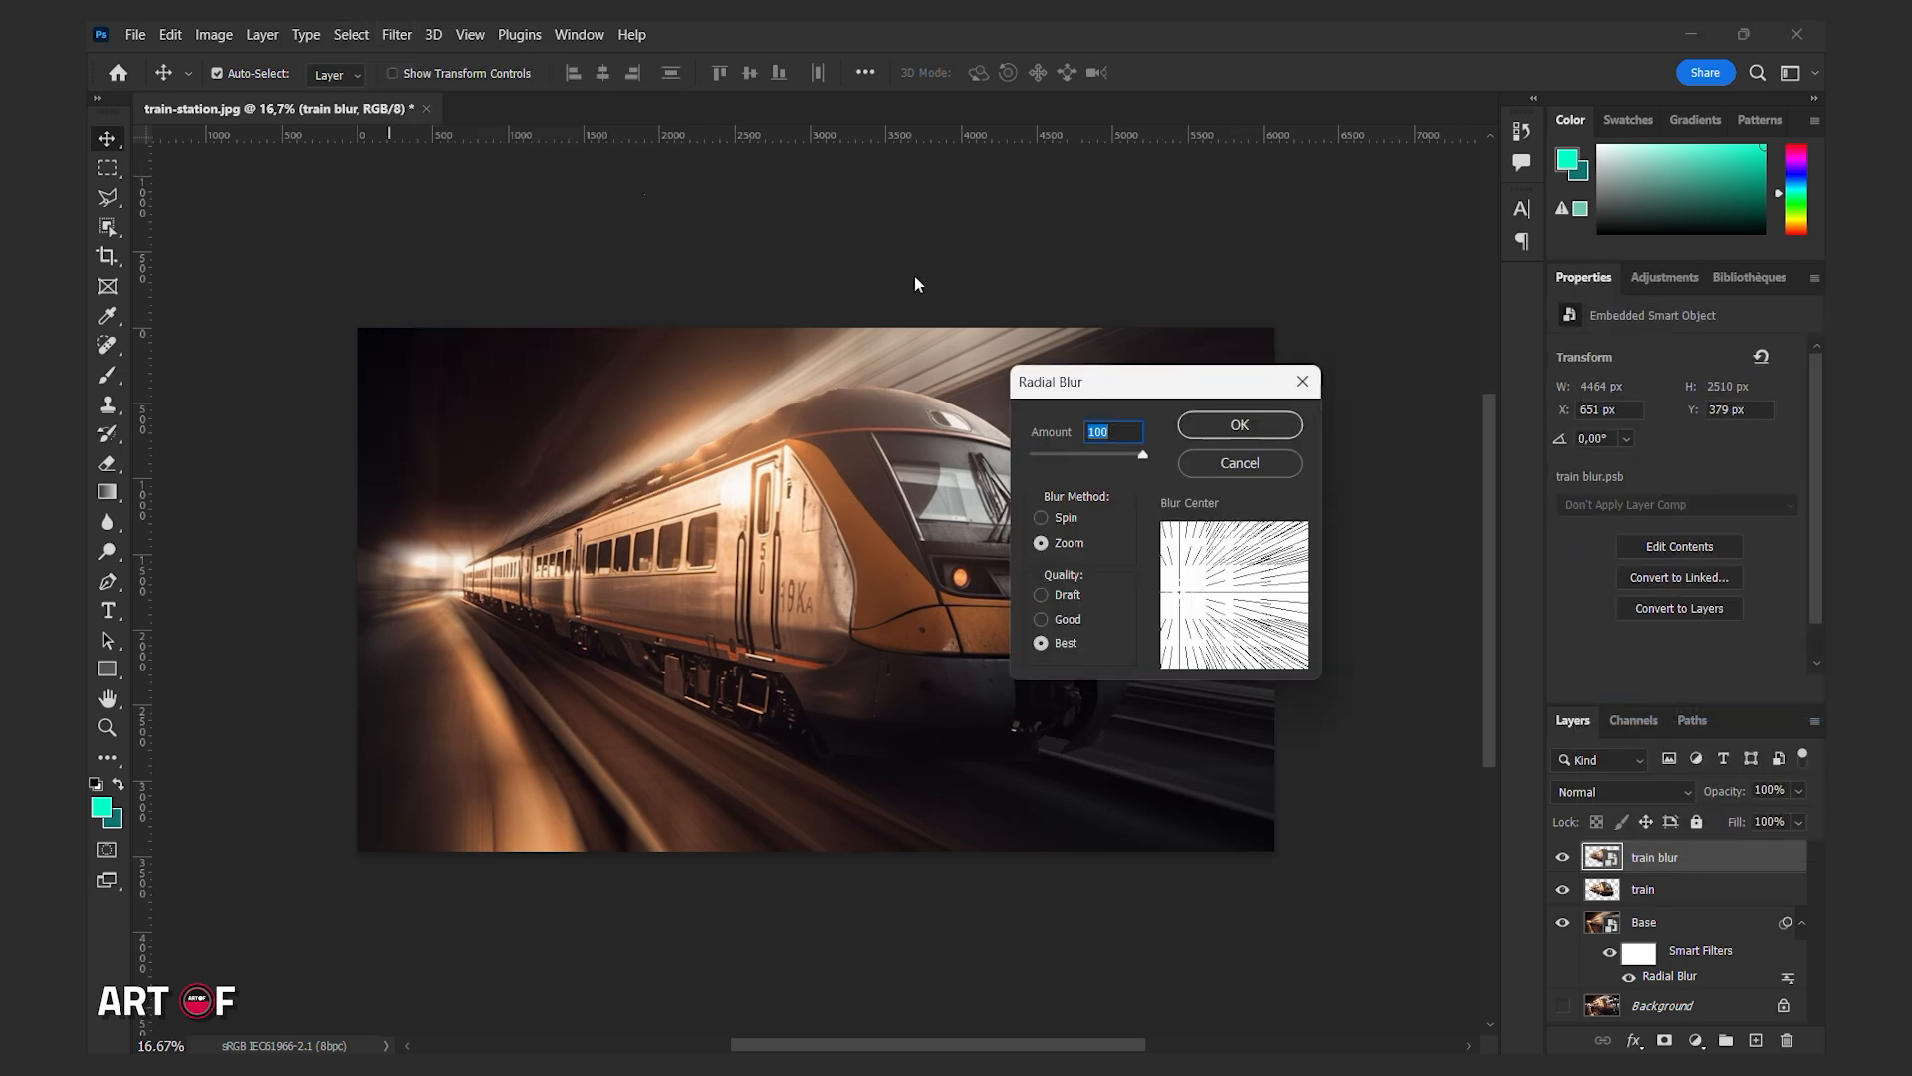
pyautogui.click(1217, 428)
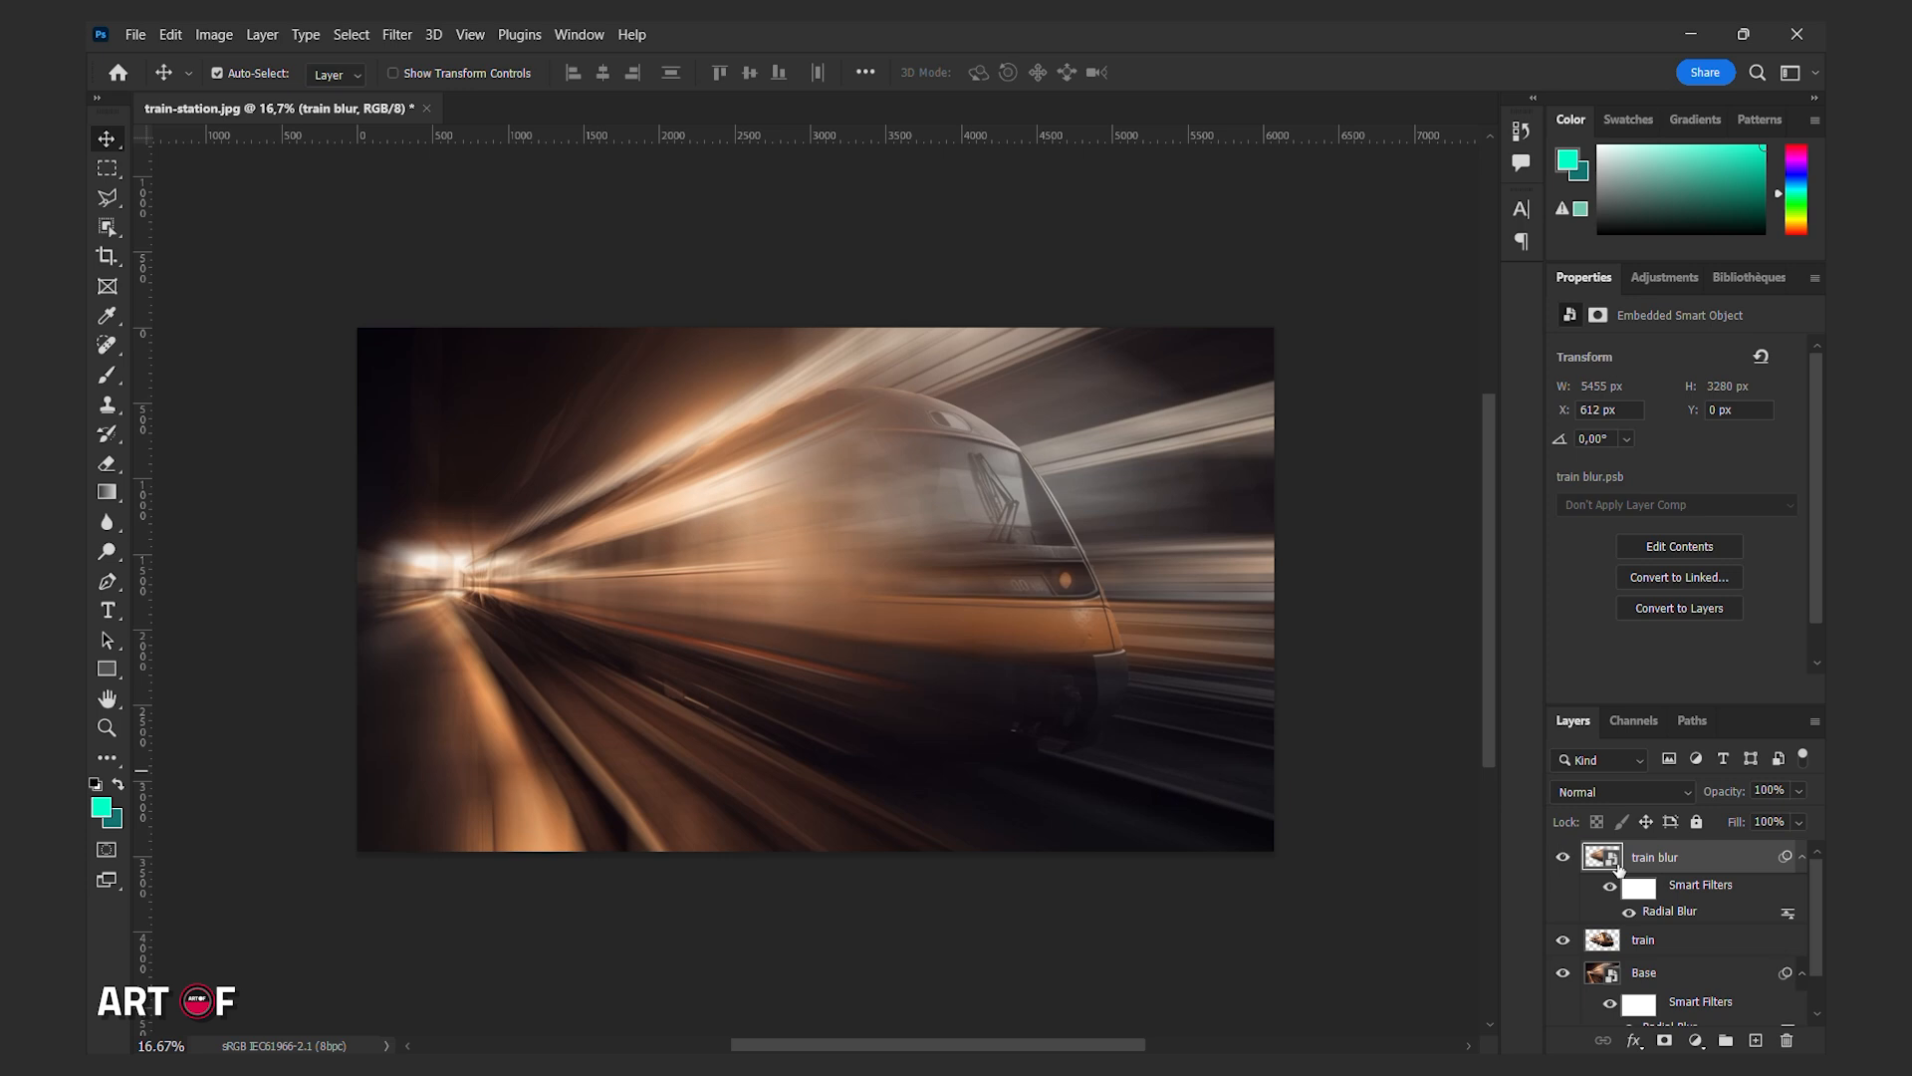
pyautogui.hotkey('ctrl', 'z')
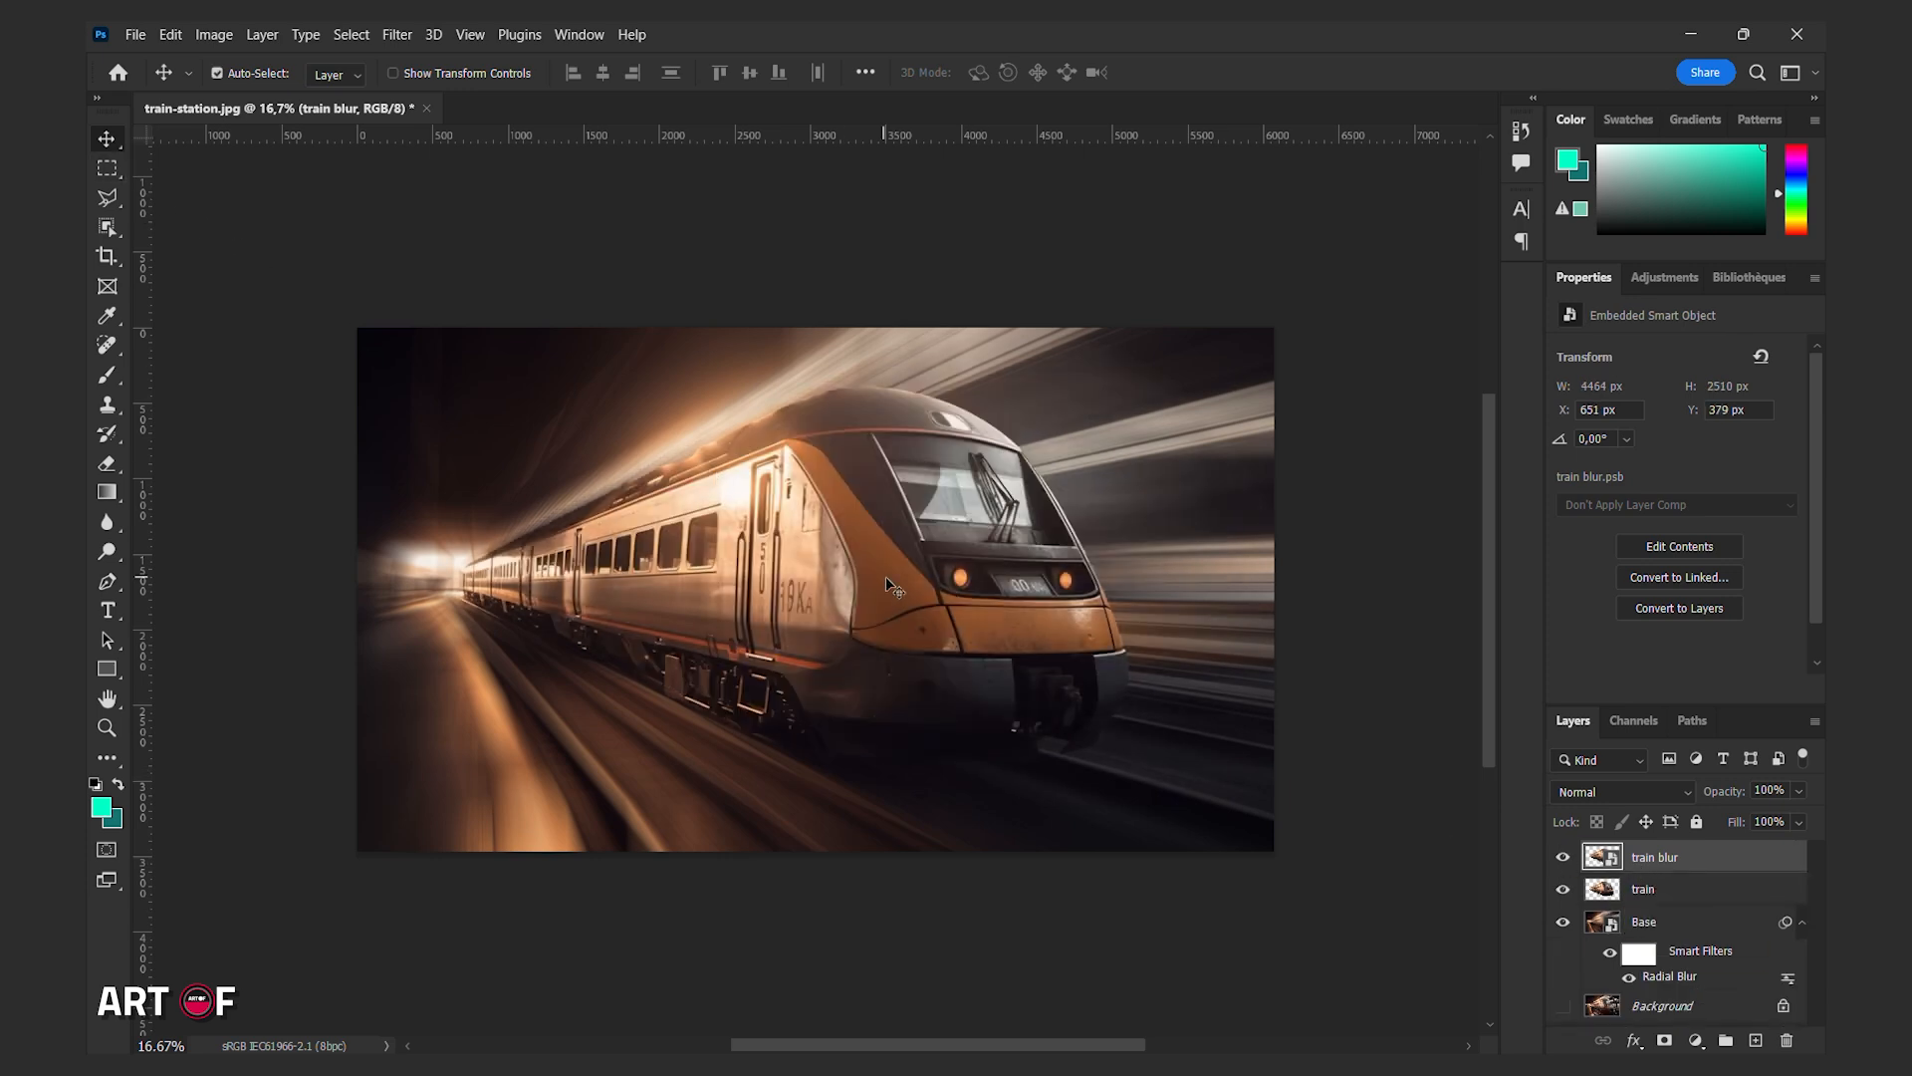
# Shift the train blur layer left, then apply Radial Blur with its centre placed at the left edge.
pyautogui.moveTo(933, 590); pyautogui.dragTo(836, 581)
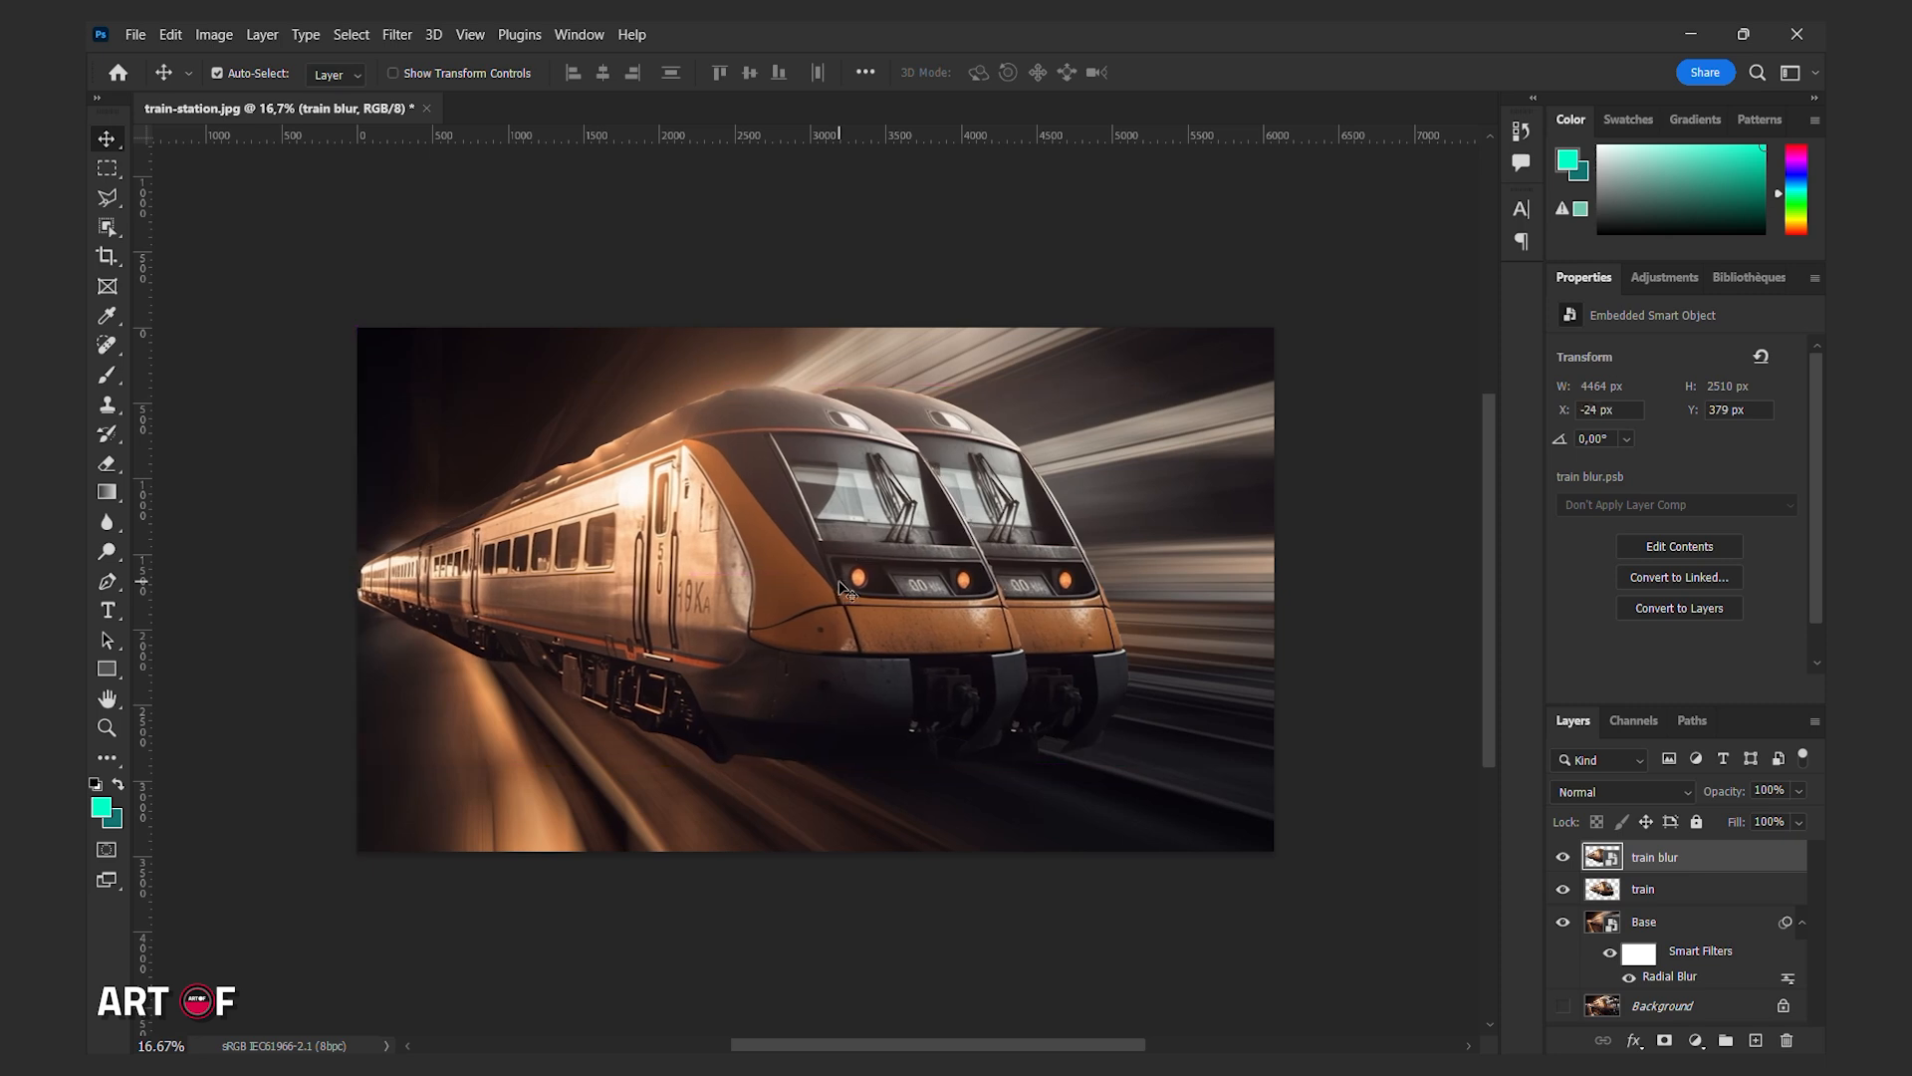
pyautogui.click(396, 34)
pyautogui.click(420, 61)
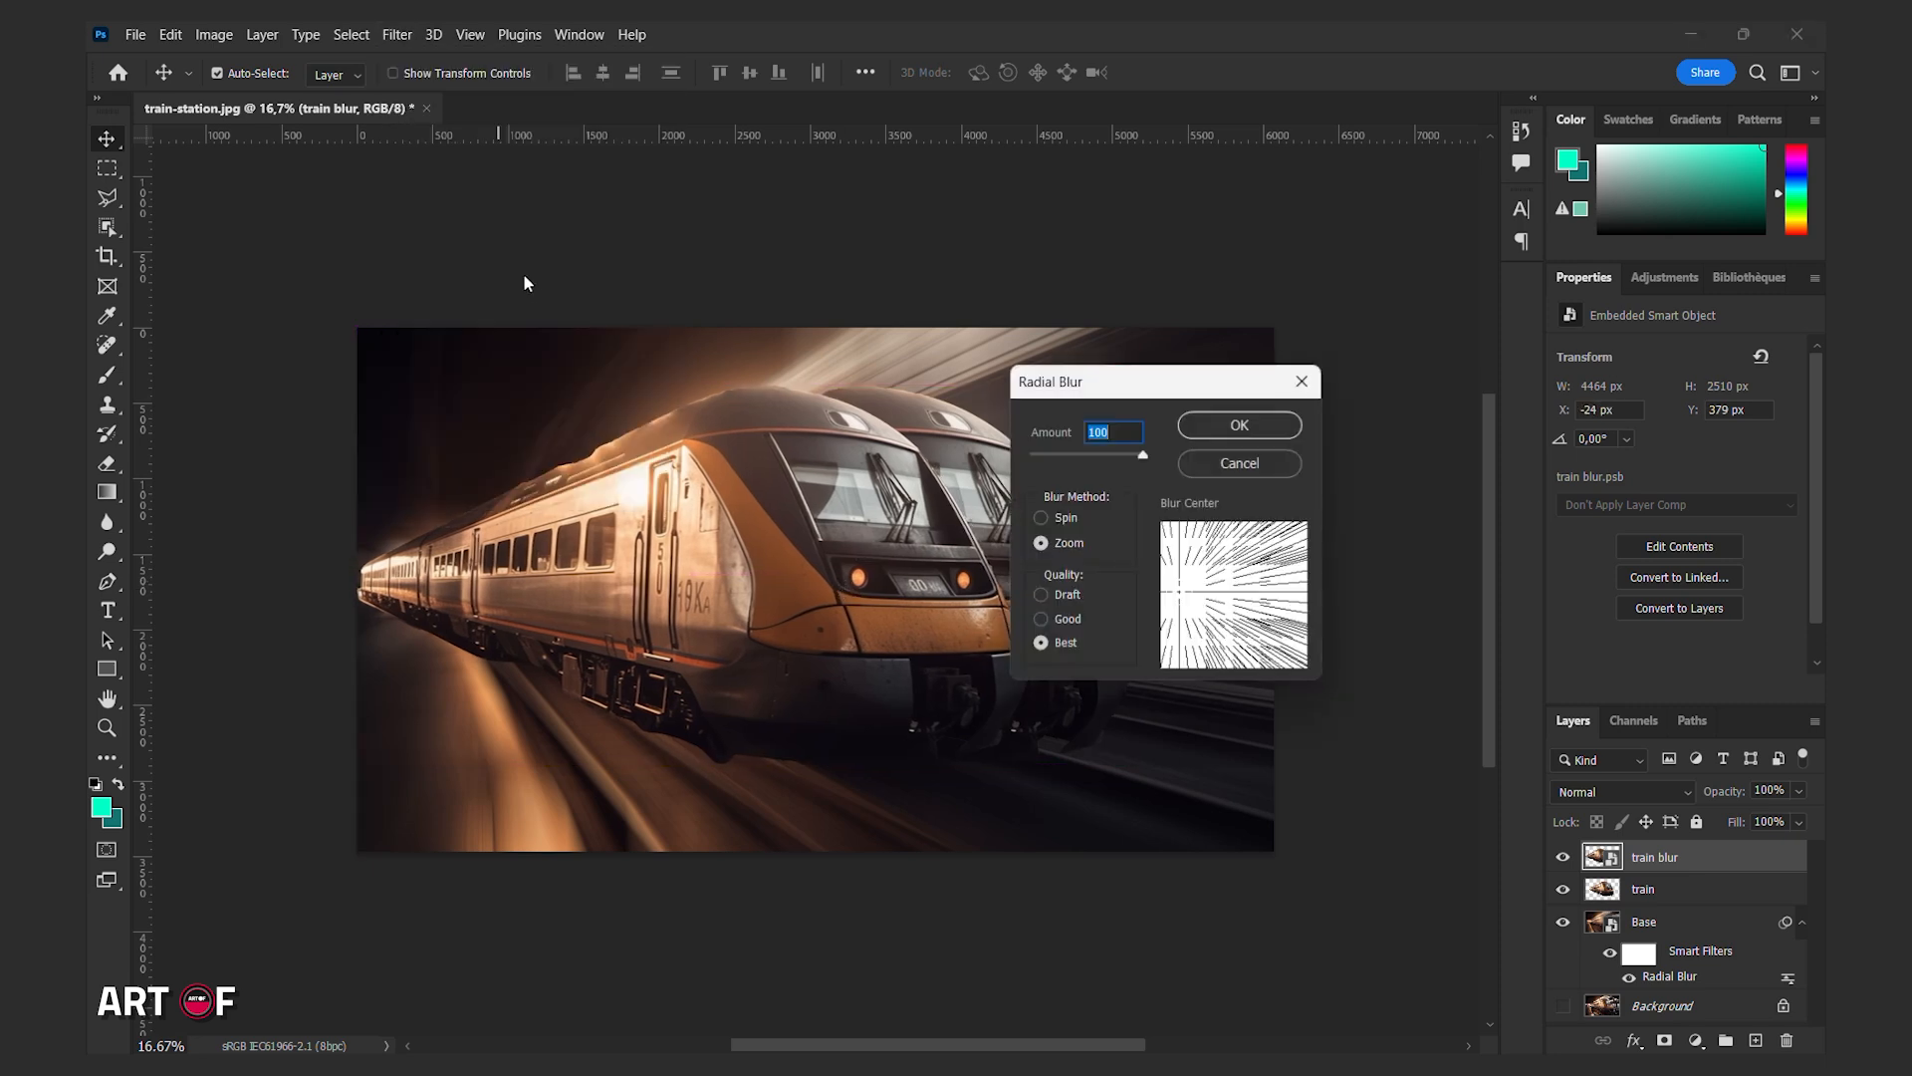
pyautogui.click(1175, 590)
pyautogui.click(1163, 592)
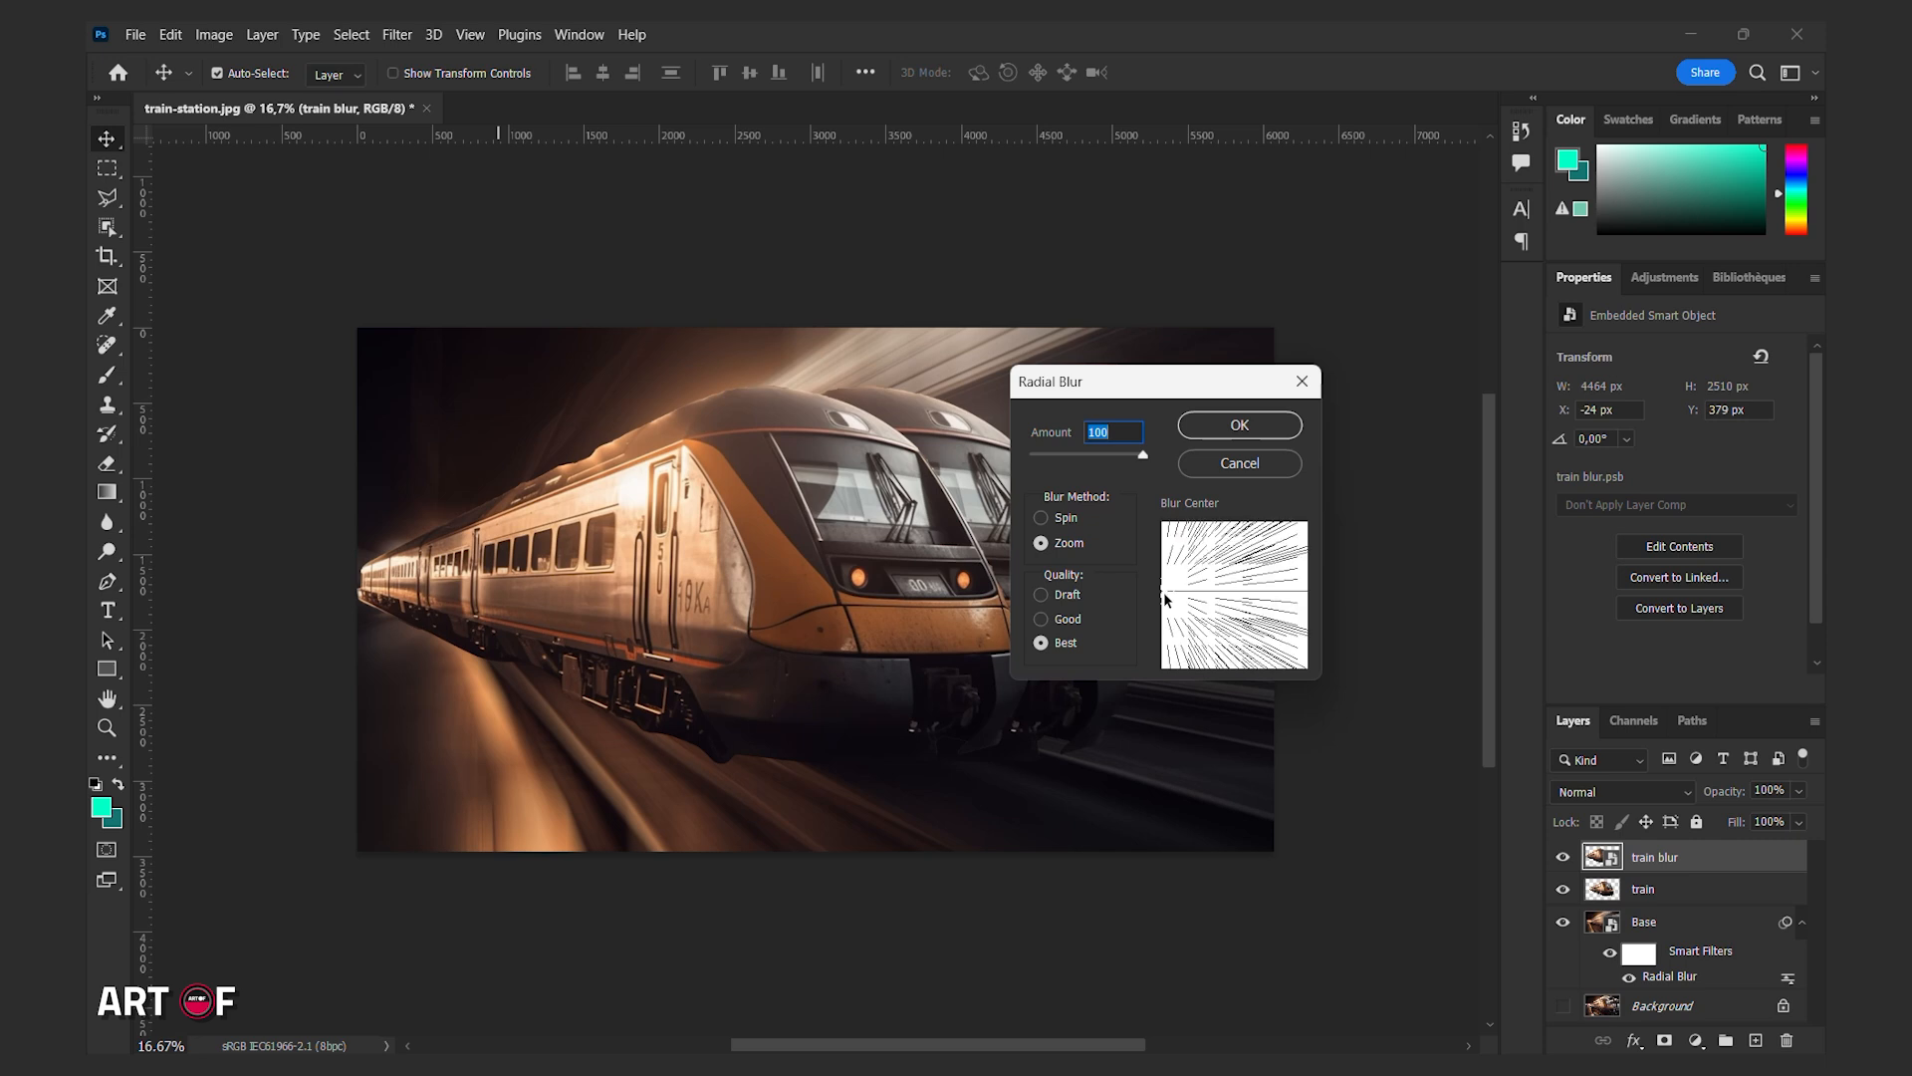
pyautogui.click(1235, 426)
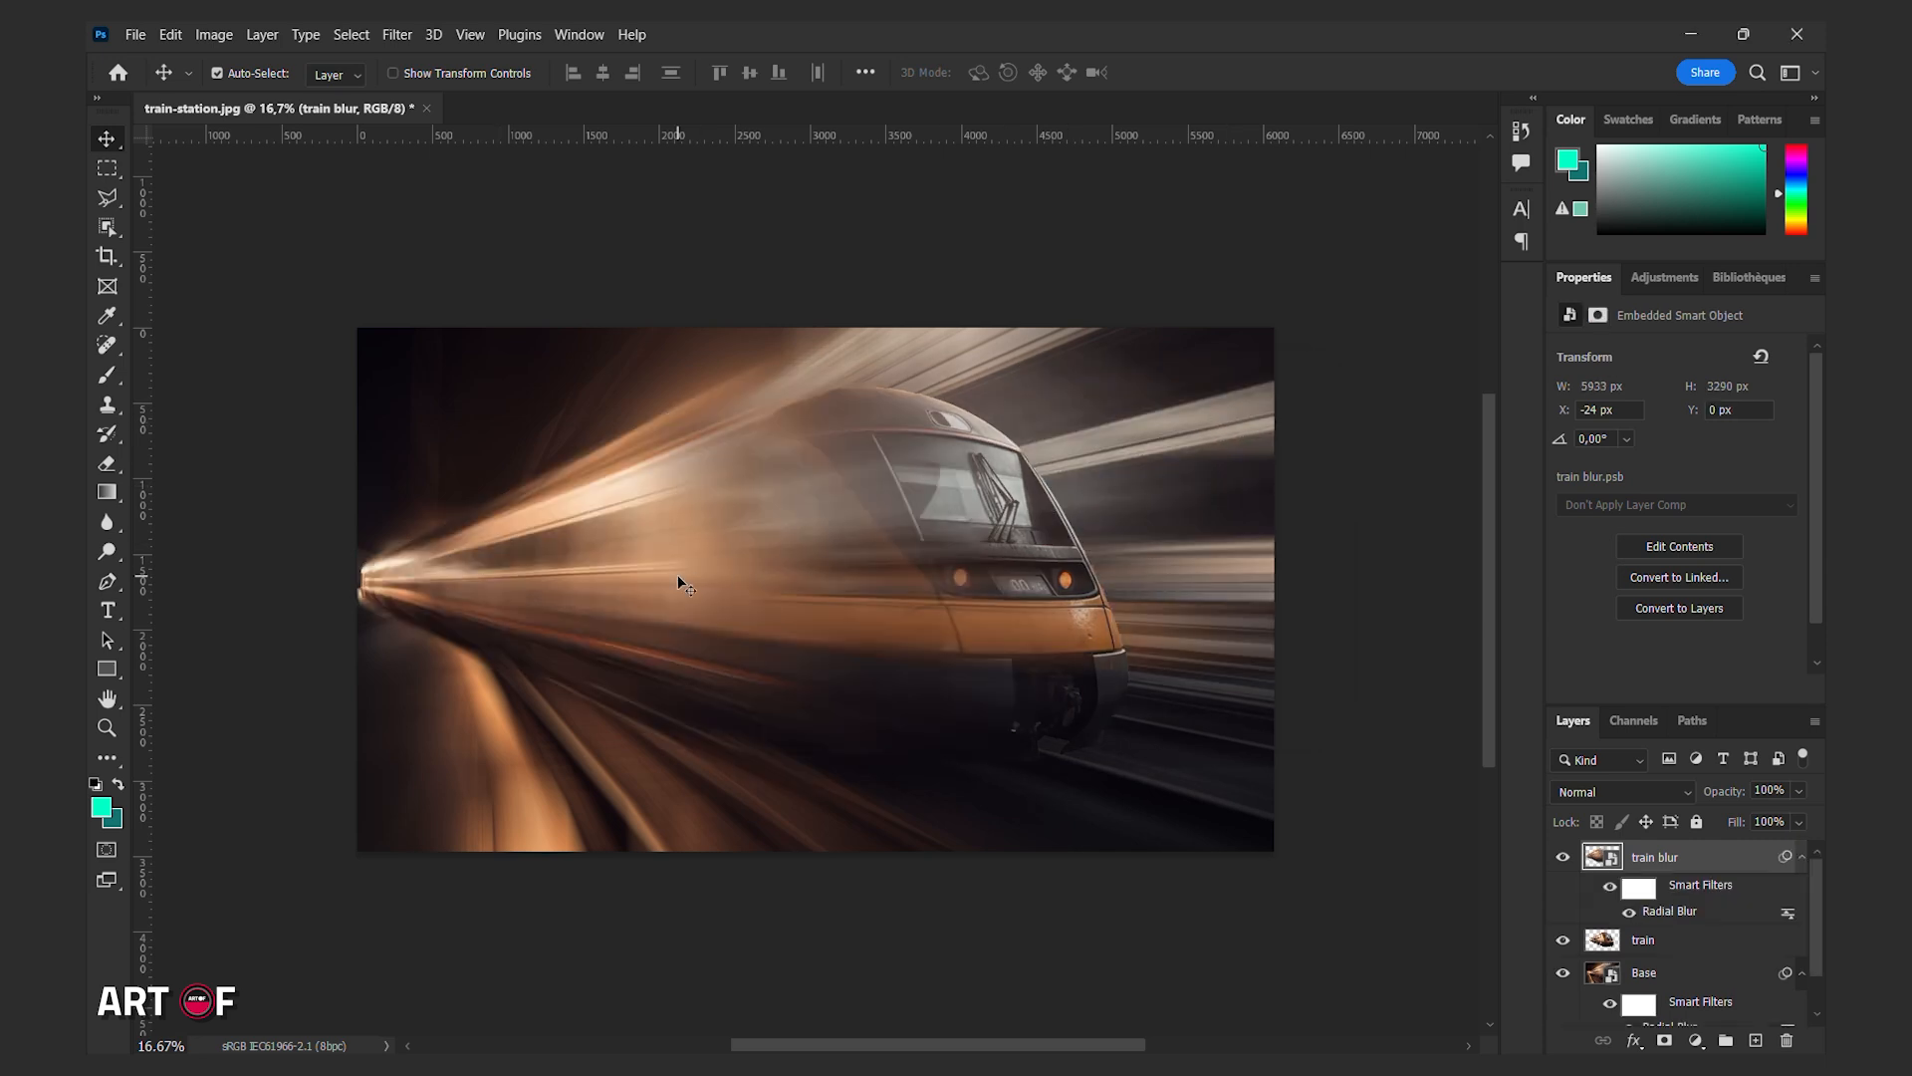
# Move the train blur layer back to X 651 px and select its smart filter mask.
pyautogui.moveTo(677, 577); pyautogui.dragTo(780, 580)
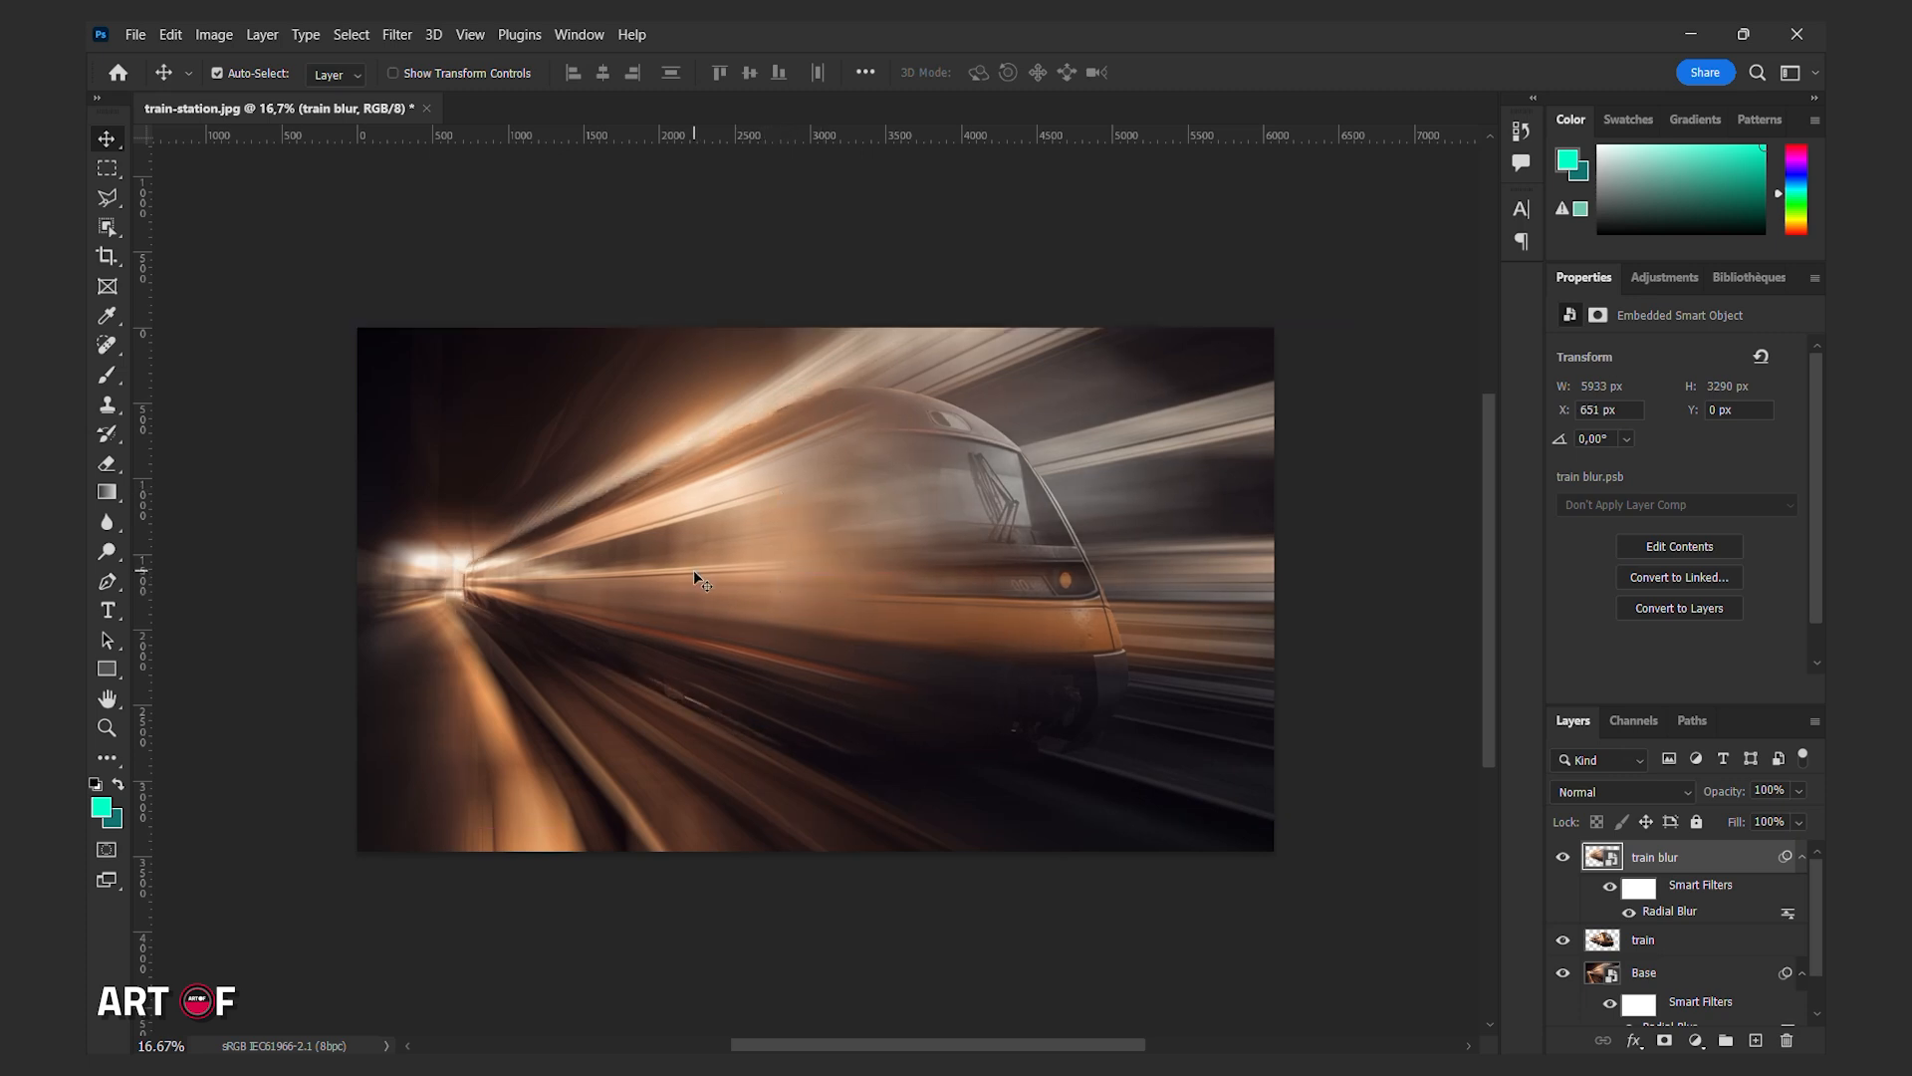
pyautogui.click(1638, 890)
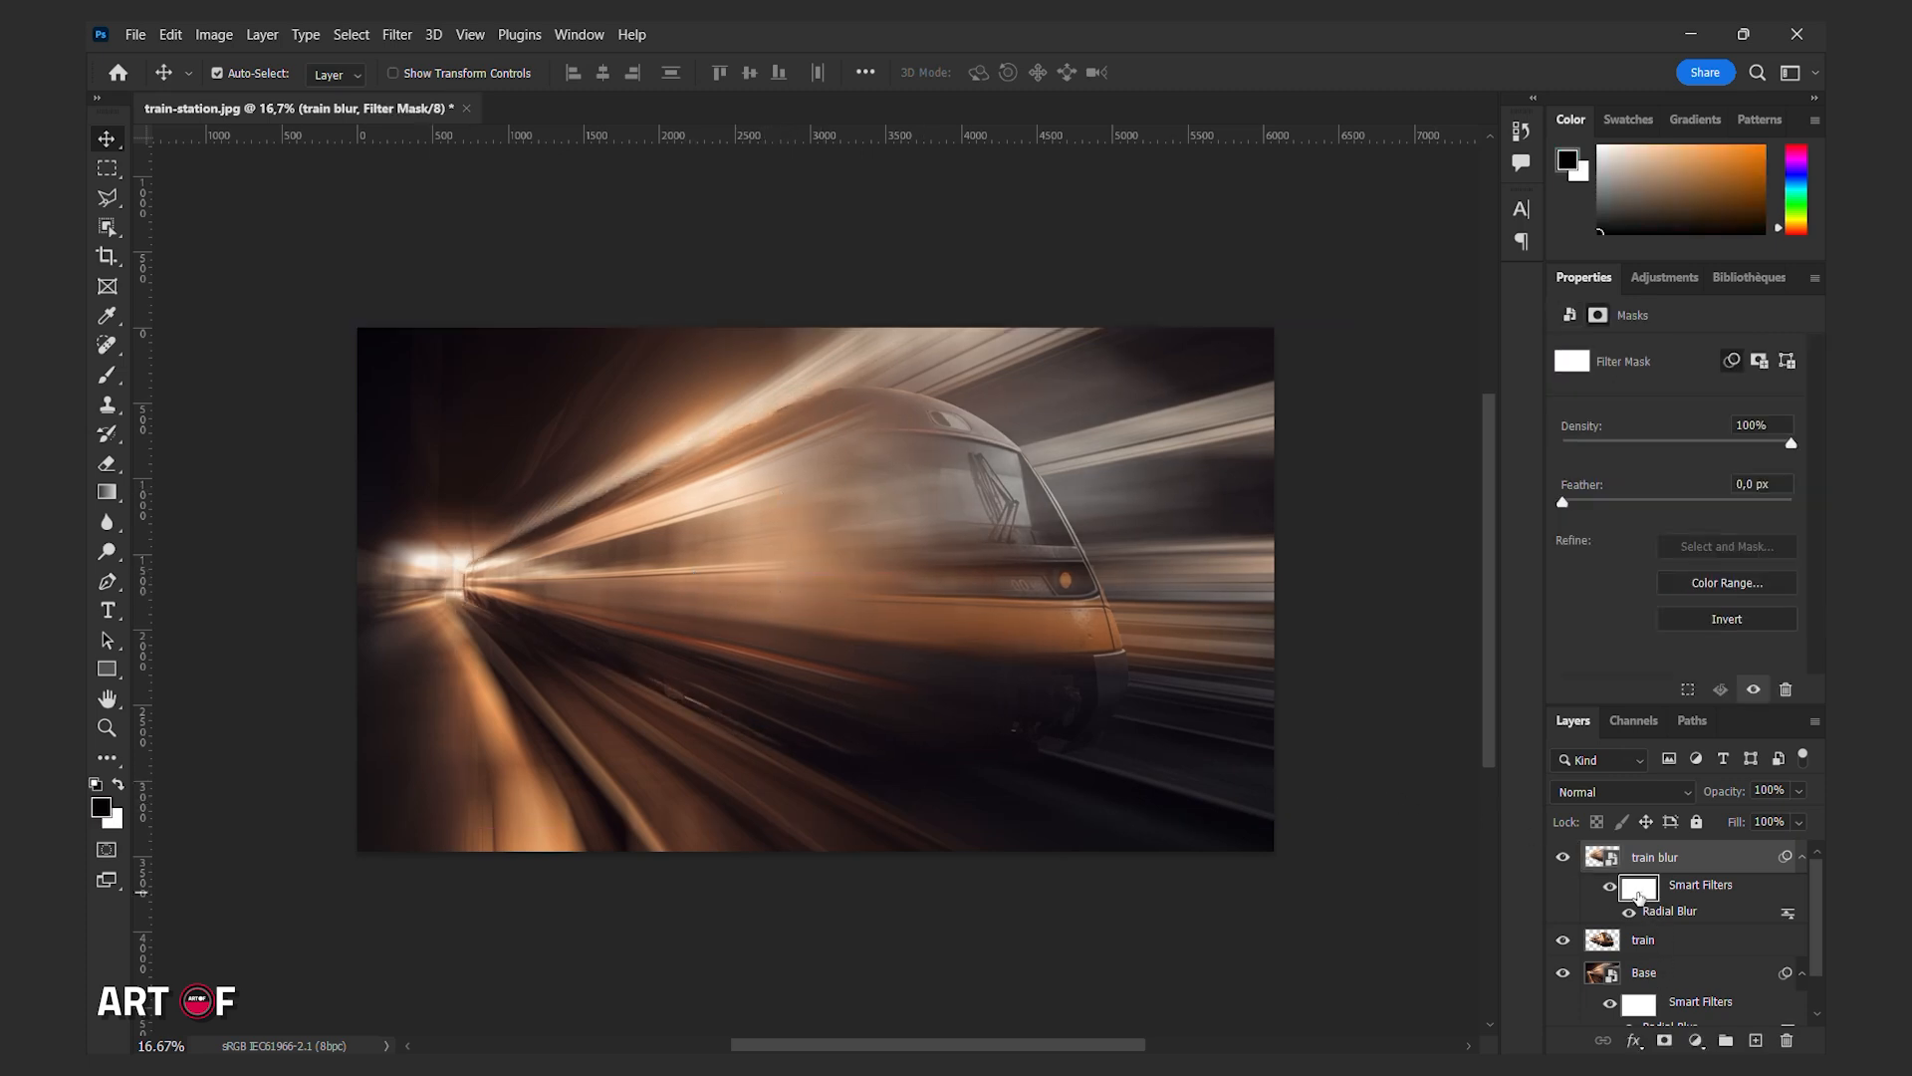
# Draw a horizontal black-to-white gradient on the filter mask across the train's front to restore its sharp nose.
pyautogui.click(108, 493)
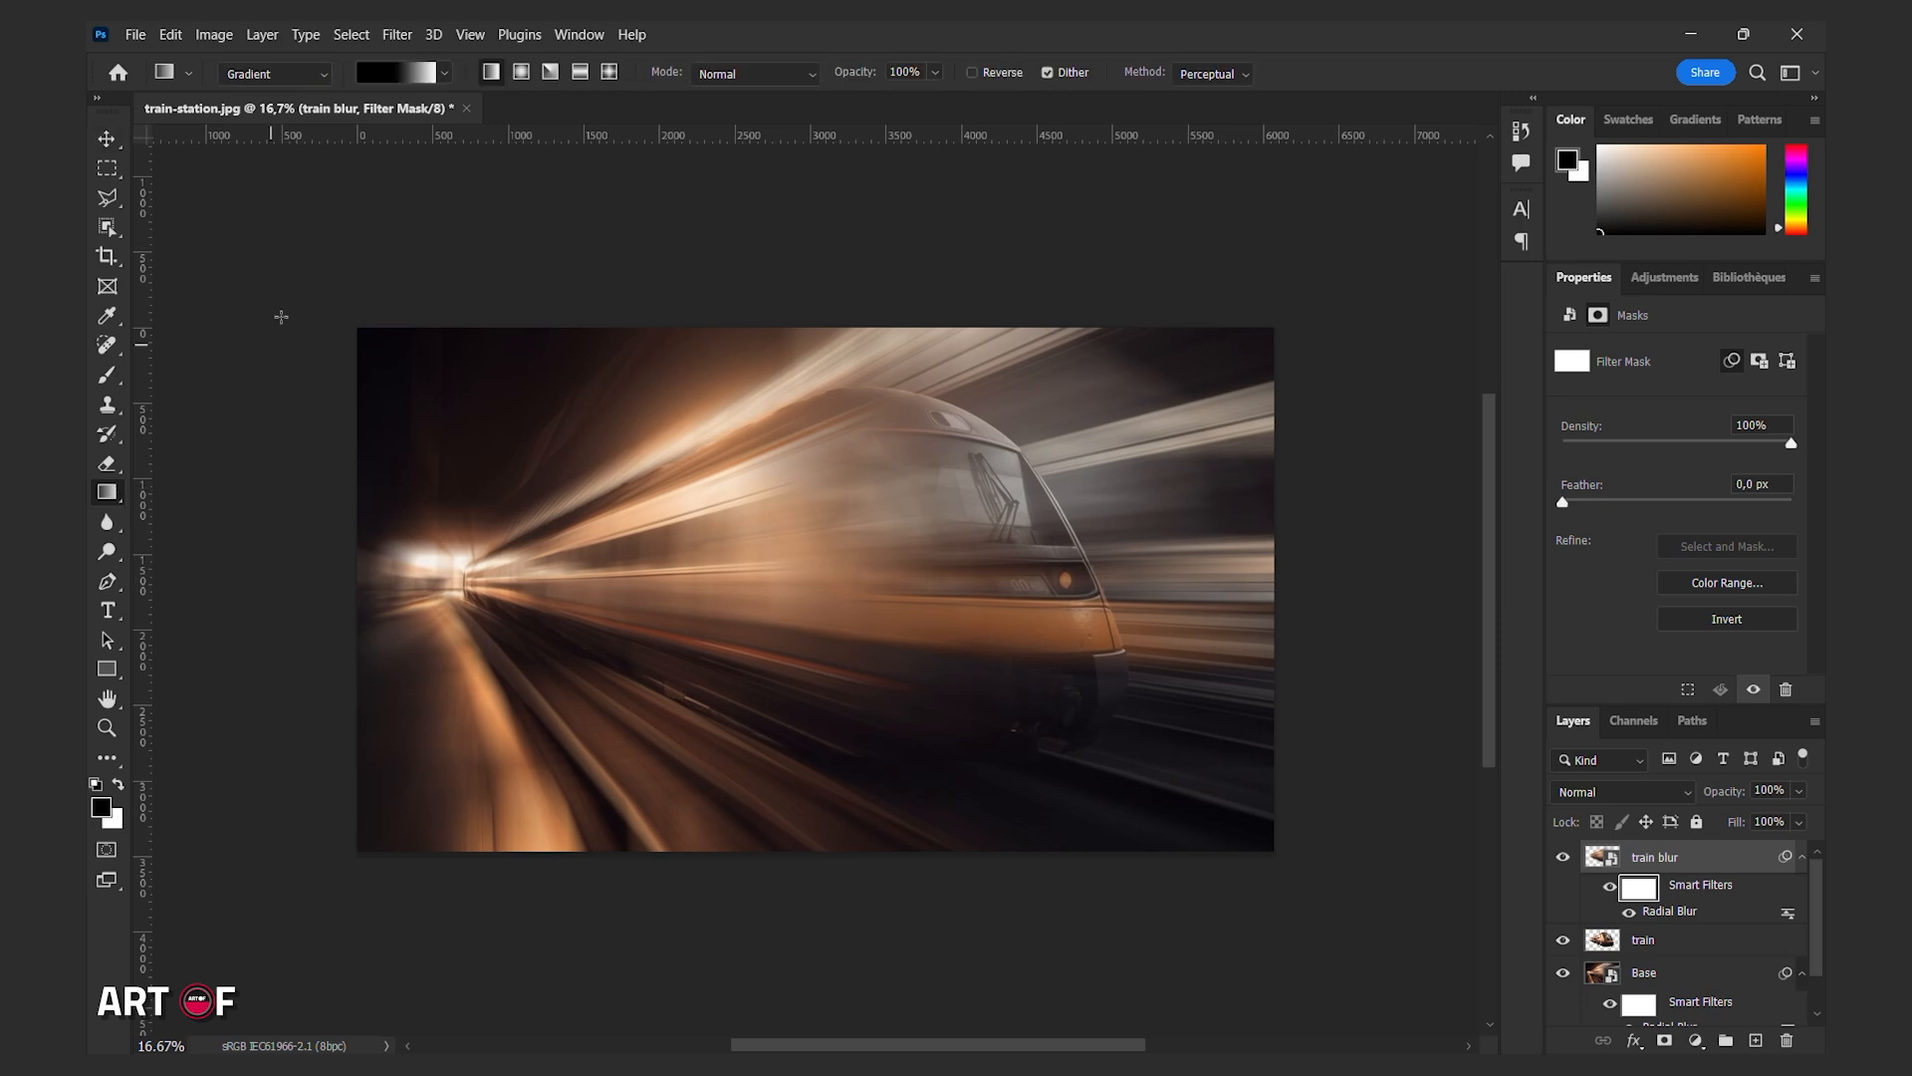
pyautogui.click(445, 73)
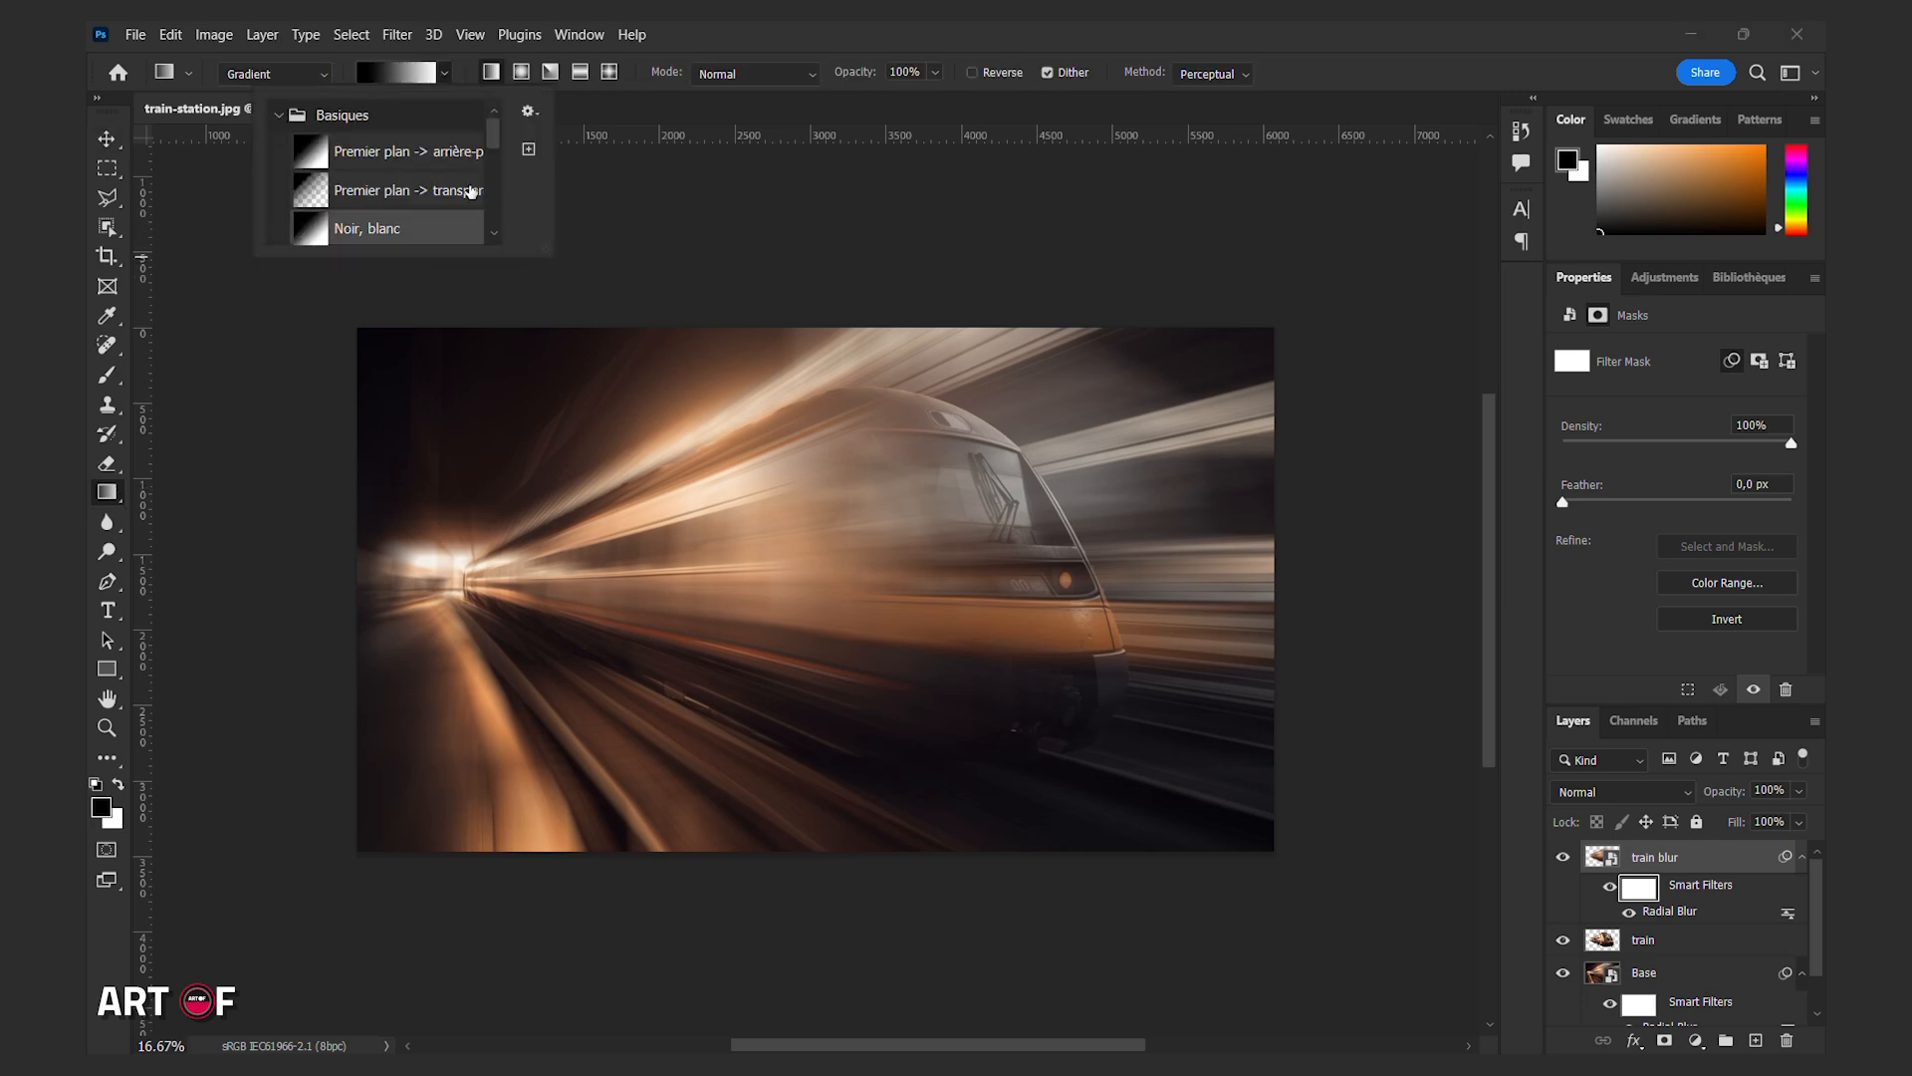
pyautogui.click(471, 191)
pyautogui.moveTo(988, 575); pyautogui.dragTo(942, 566)
pyautogui.moveTo(767, 573)
pyautogui.mouseDown()
pyautogui.moveTo(709, 573)
pyautogui.moveTo(734, 573)
pyautogui.mouseUp()
pyautogui.moveTo(942, 565); pyautogui.dragTo(909, 571)
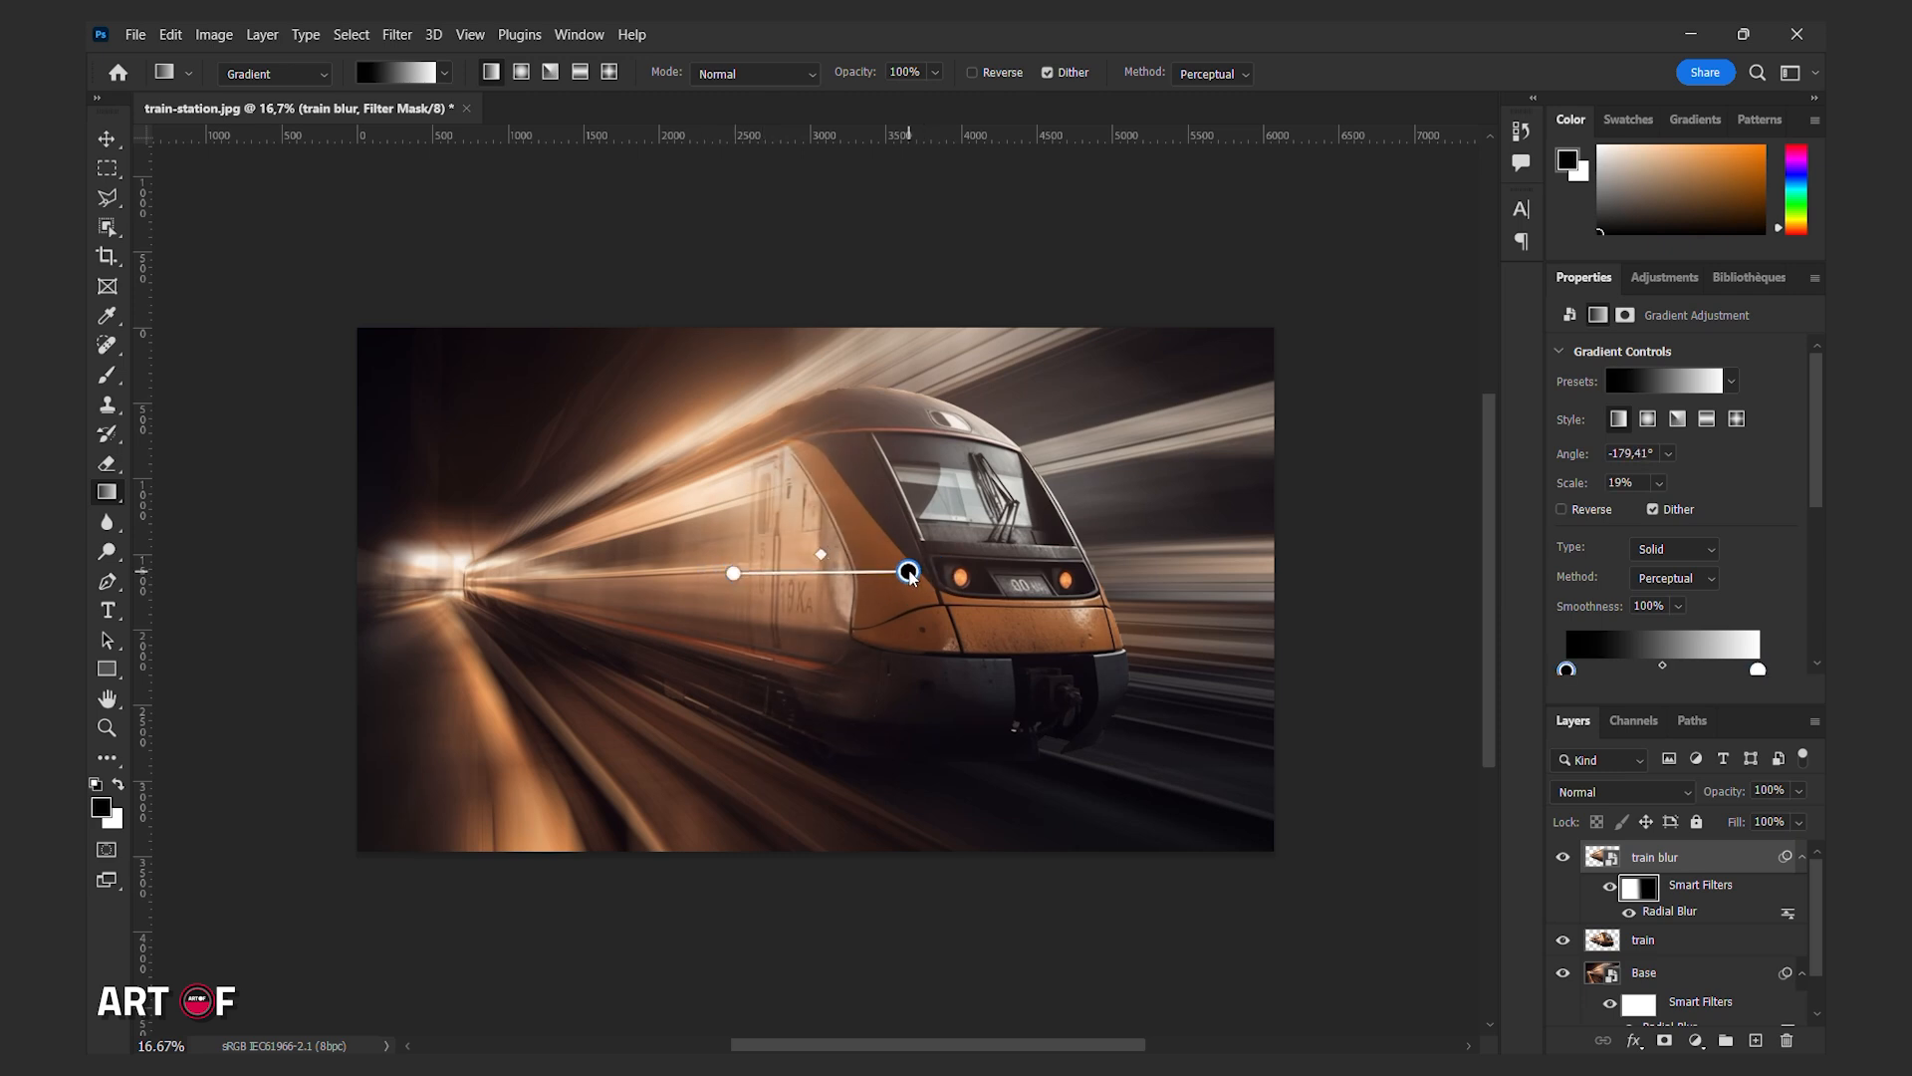
pyautogui.moveTo(734, 573); pyautogui.dragTo(738, 567)
pyautogui.press('v')
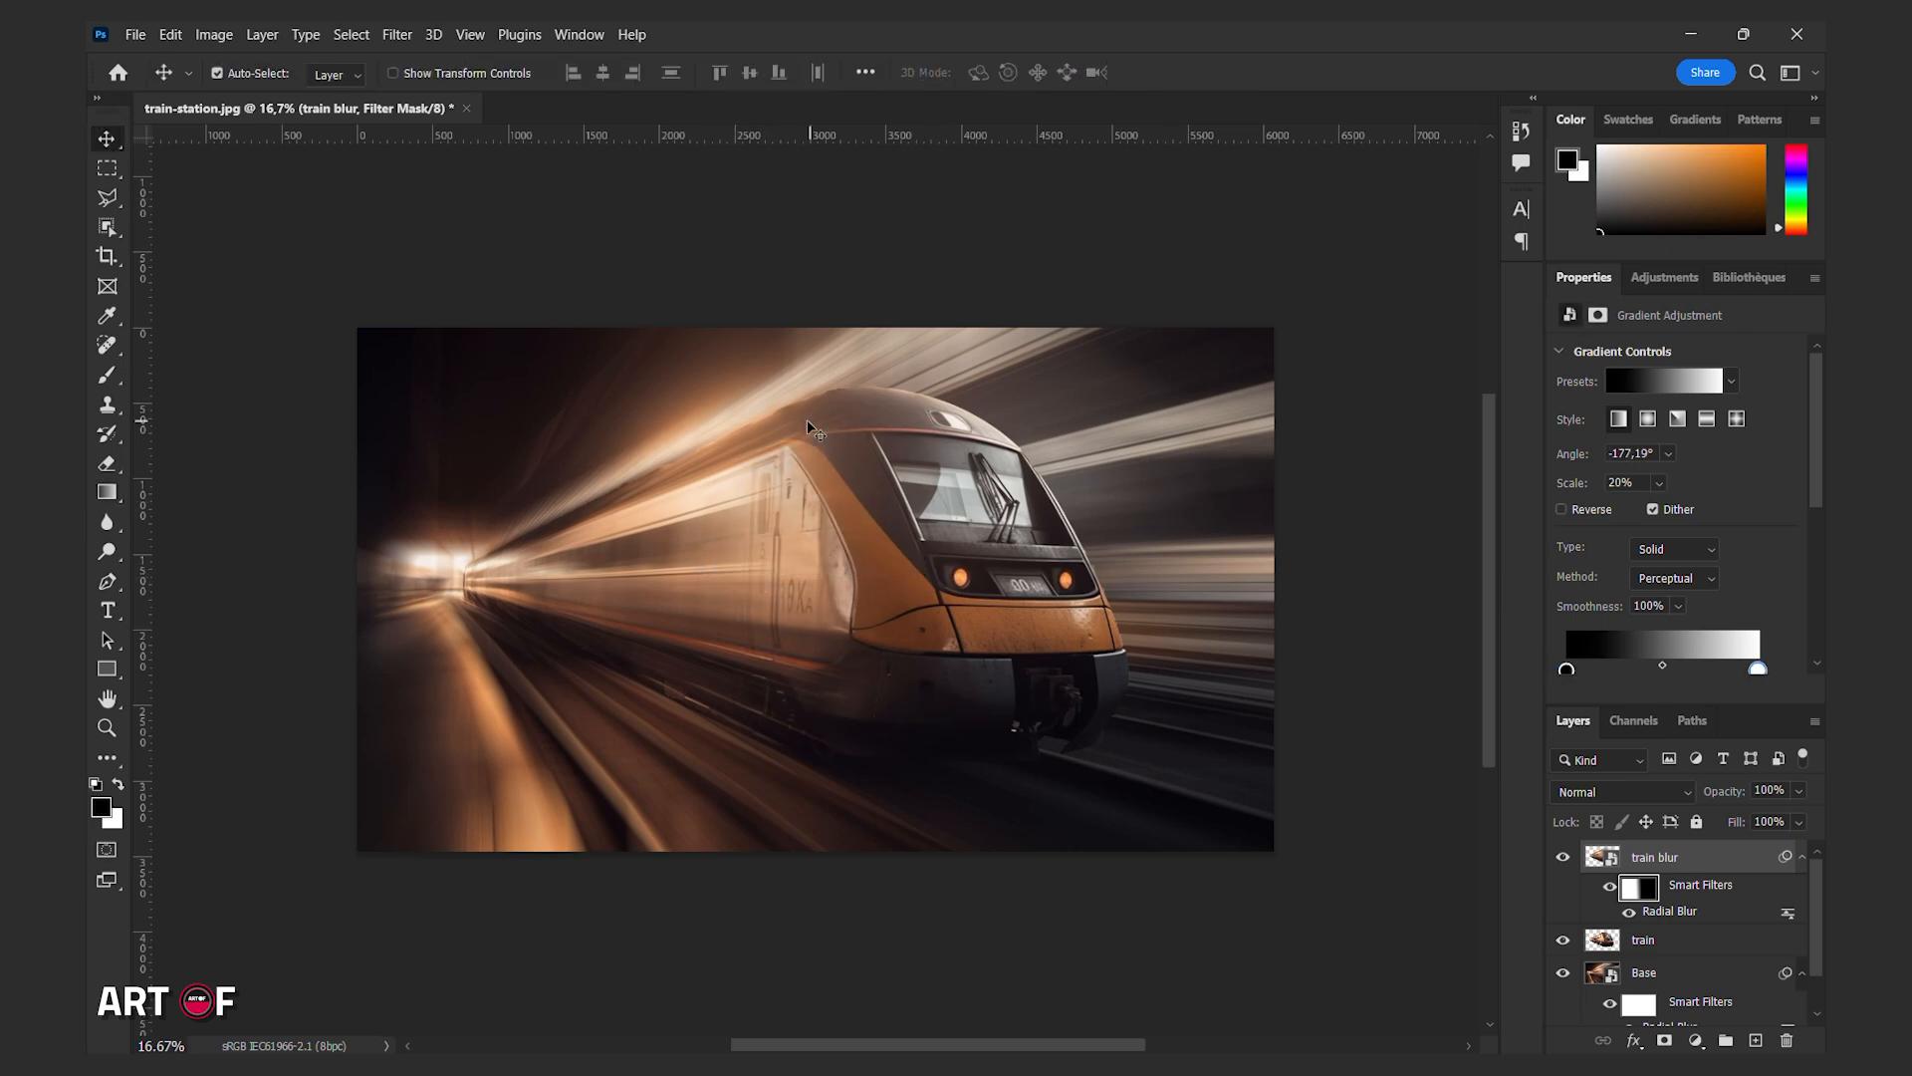
# Group the train blur, train and Base layers and name the group TRAIN BLUR1.
pyautogui.click(1691, 979)
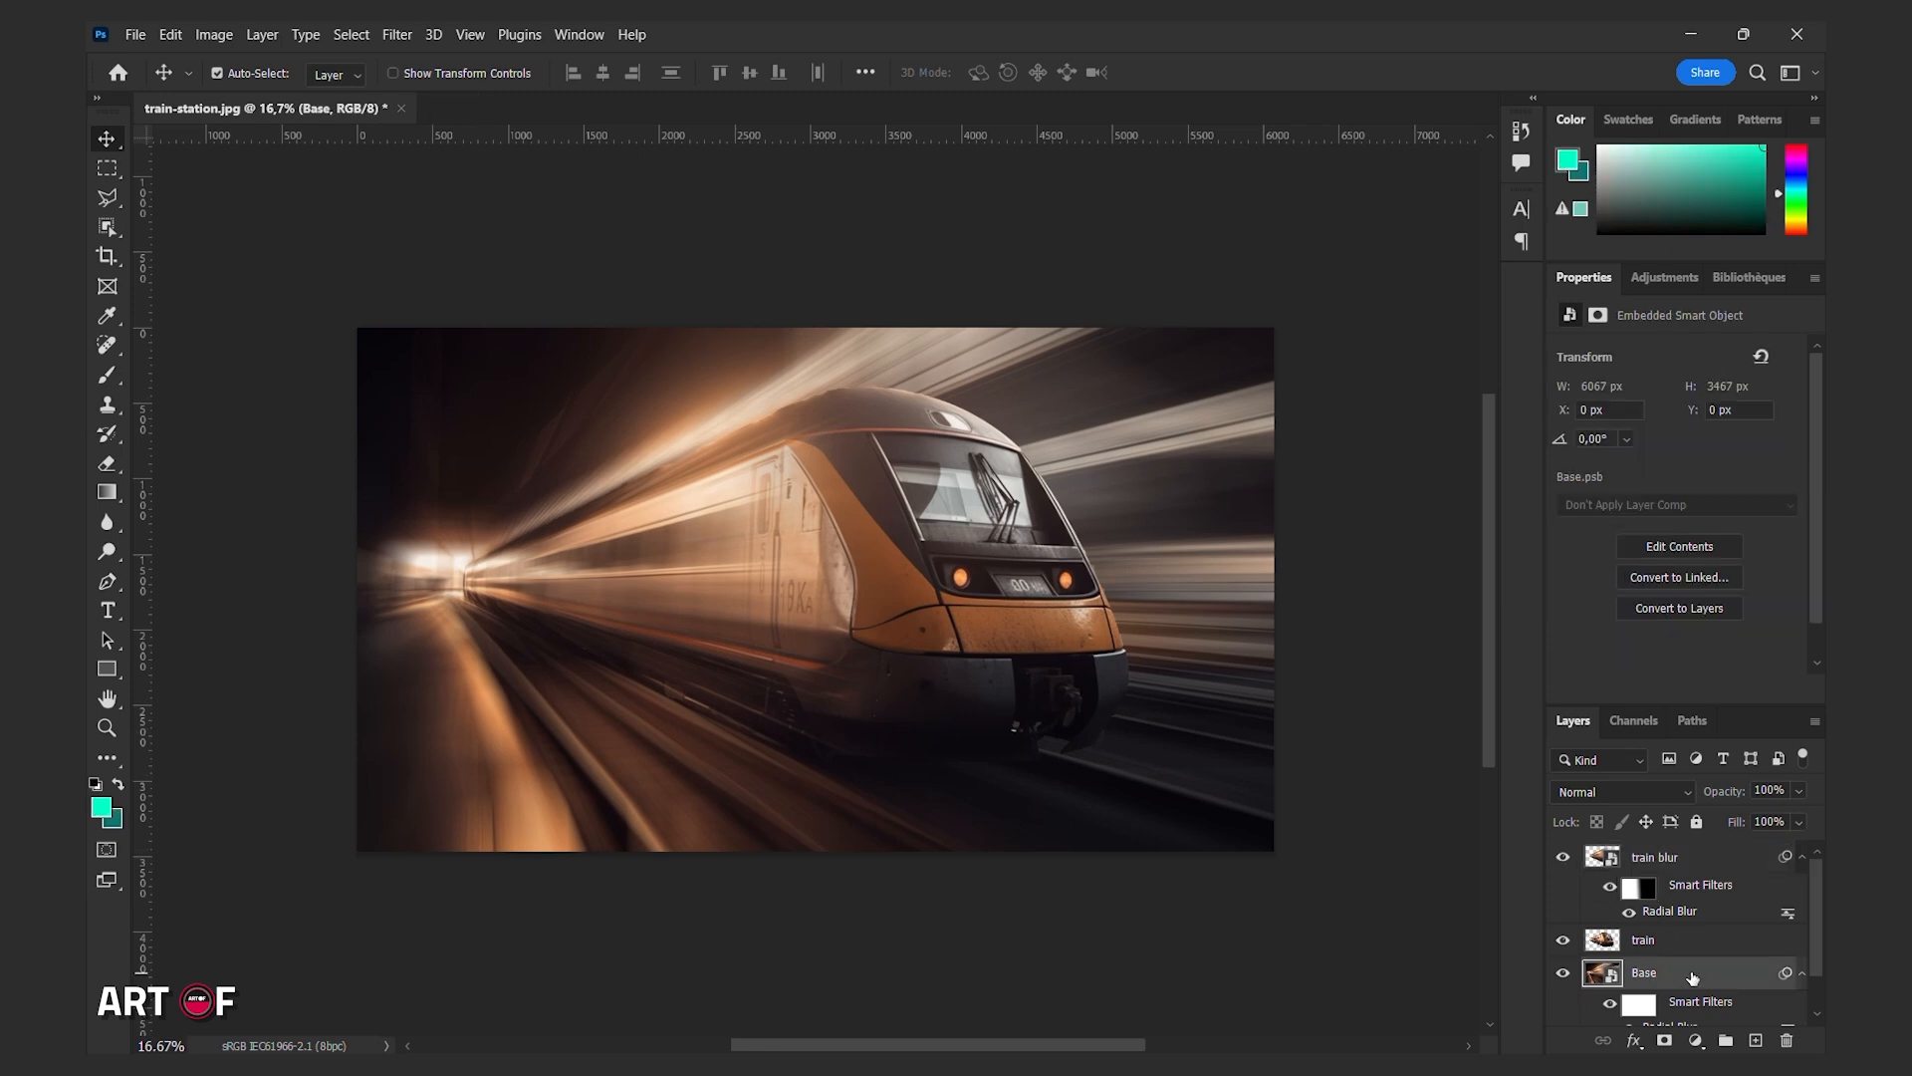
pyautogui.keyDown('shift'); pyautogui.click(1692, 862); pyautogui.keyUp('shift')
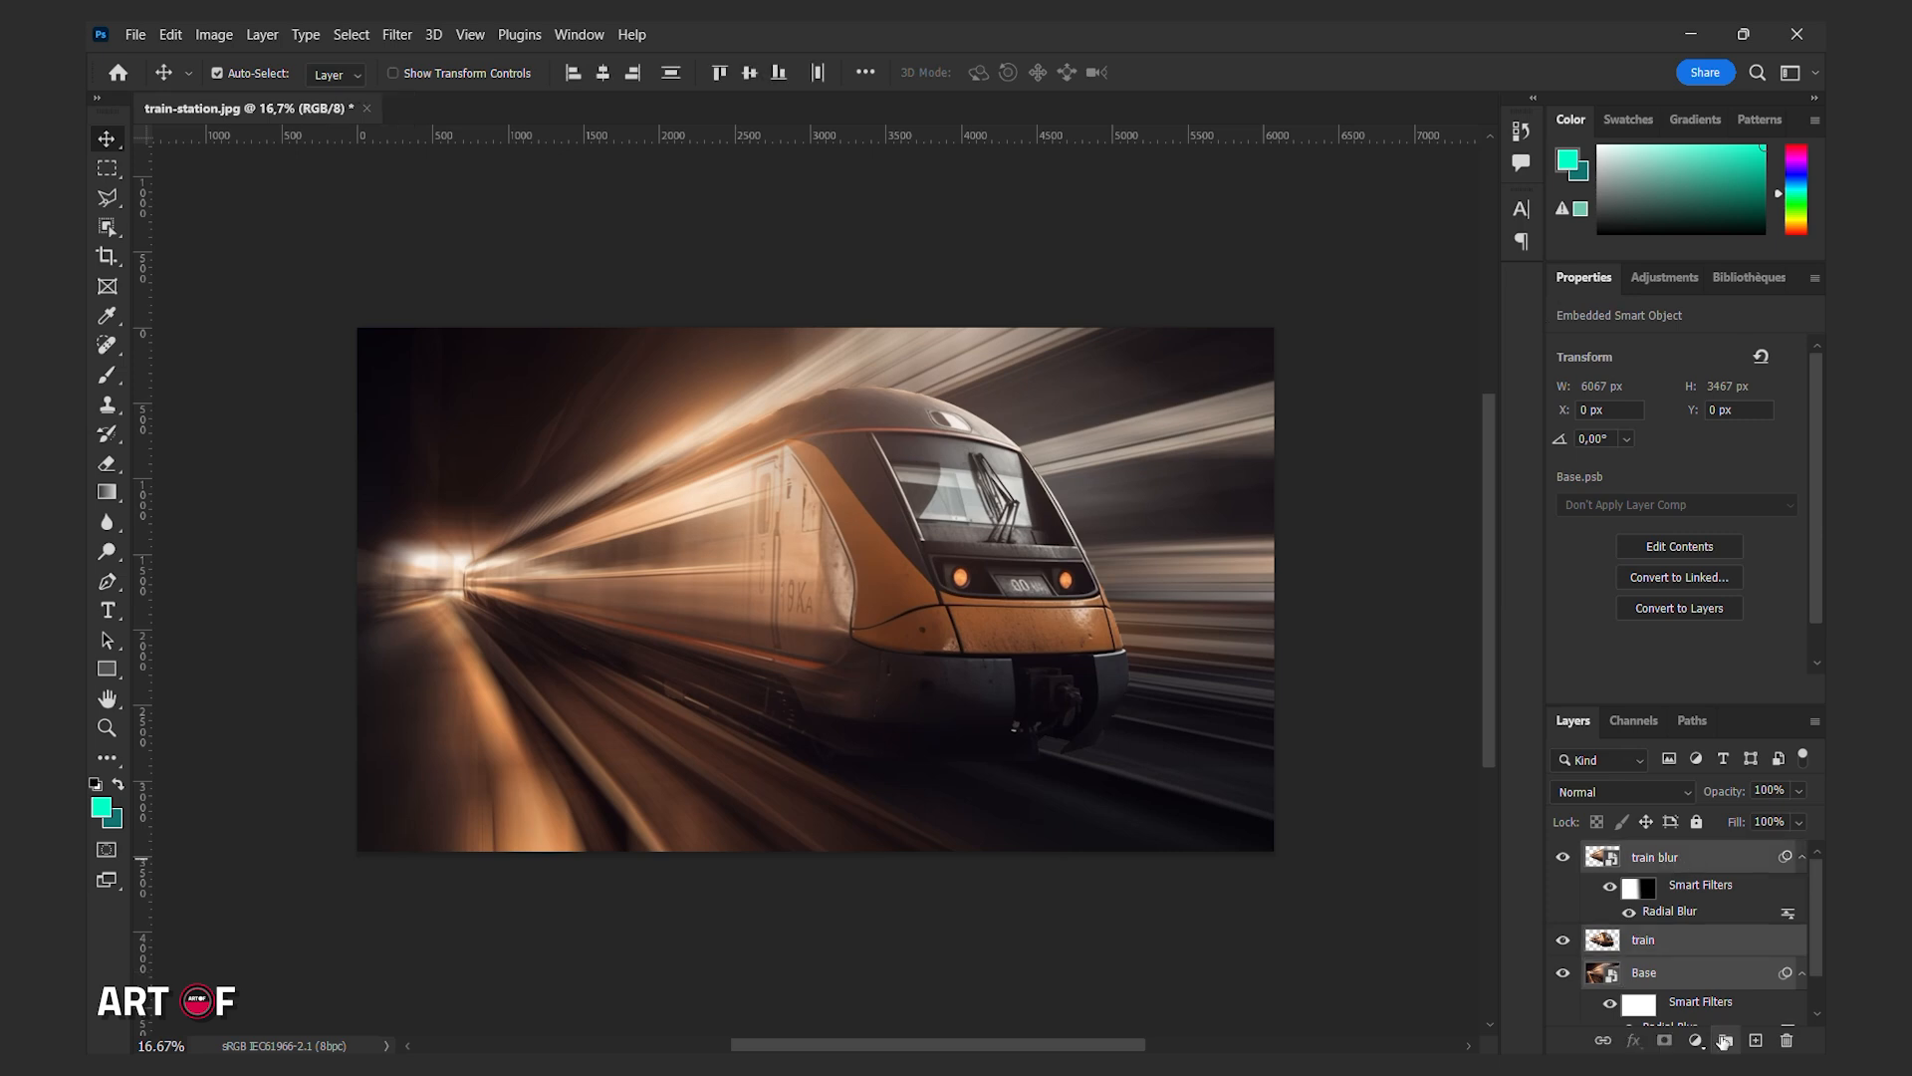
pyautogui.click(1726, 1039)
pyautogui.doubleClick(1643, 855)
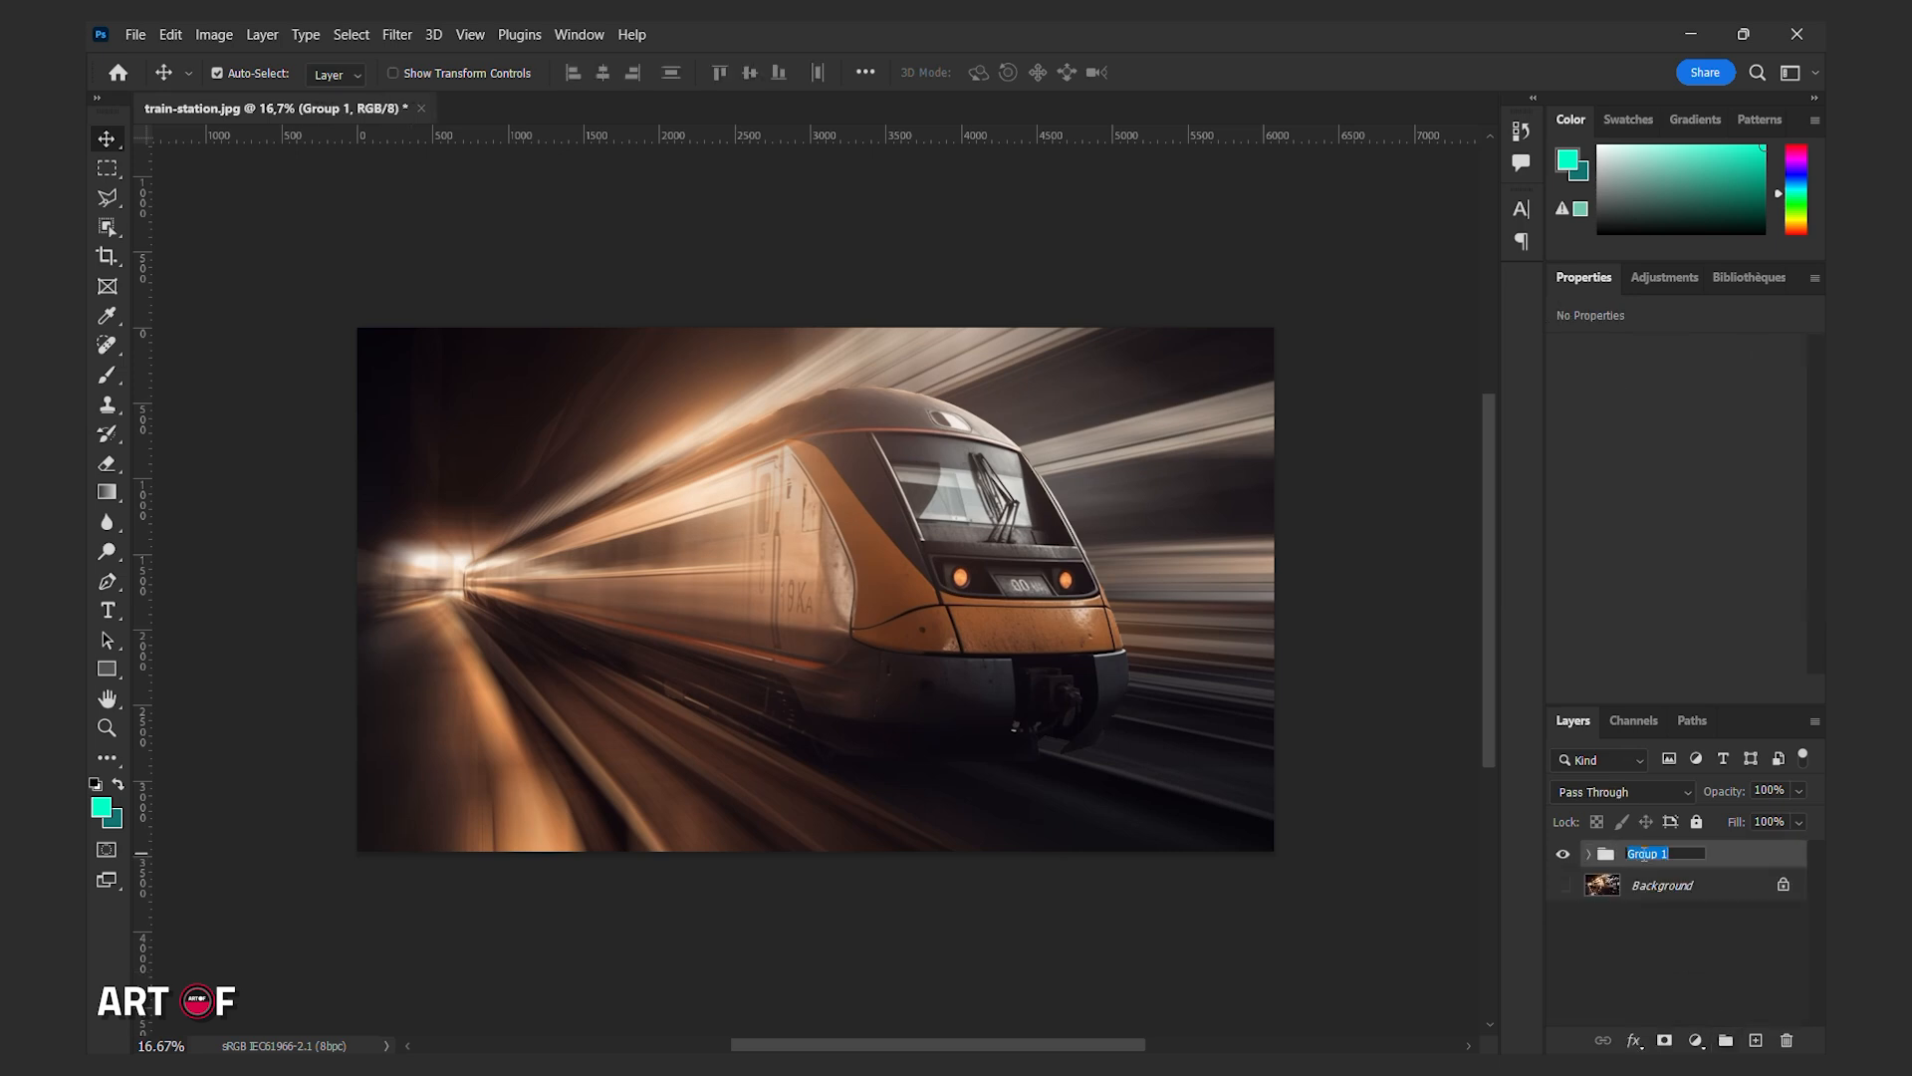
pyautogui.write('TRAIN BLUR1')
pyautogui.press('Return')
# Duplicate the TRAIN BLUR1 group and convert the copy into a Smart Object.
pyautogui.hotkey('ctrl', 'j')
pyautogui.moveTo(1490, 761); pyautogui.dragTo(1490, 759)
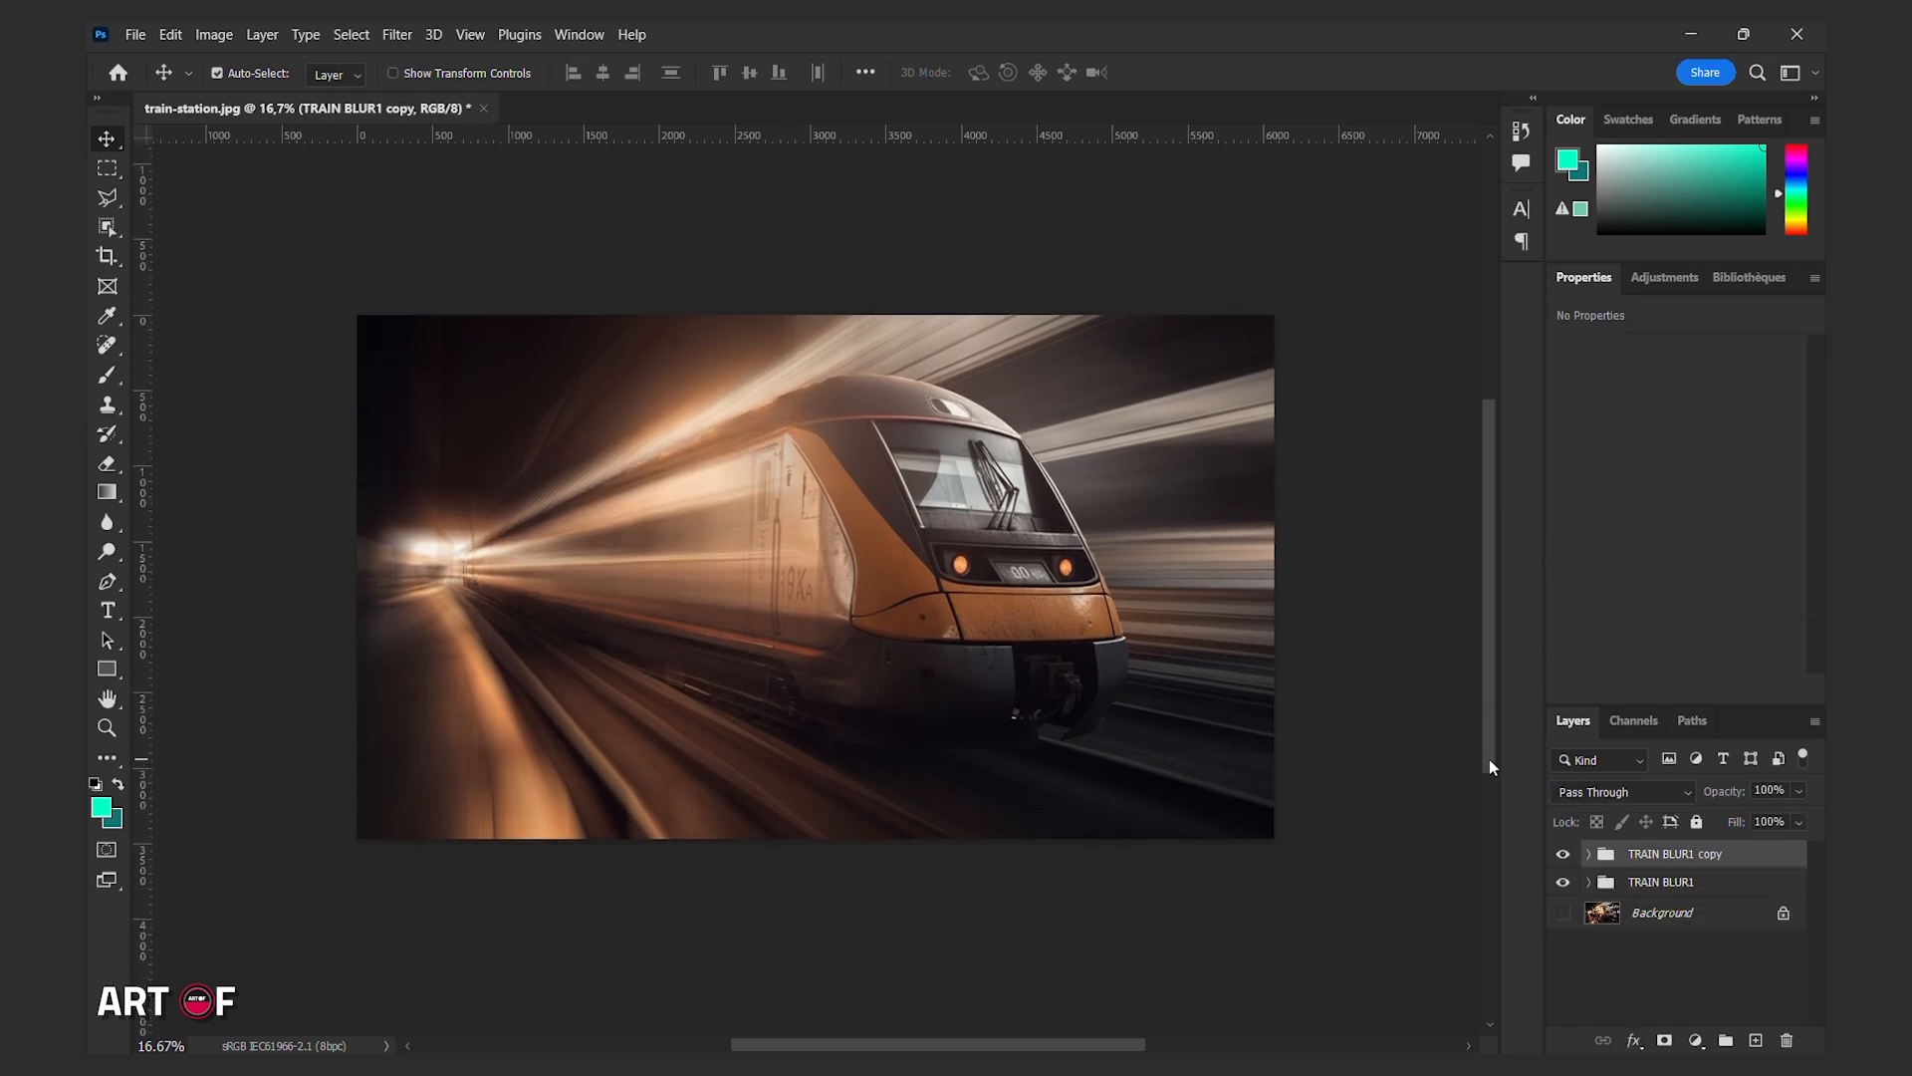
pyautogui.rightClick(1652, 856)
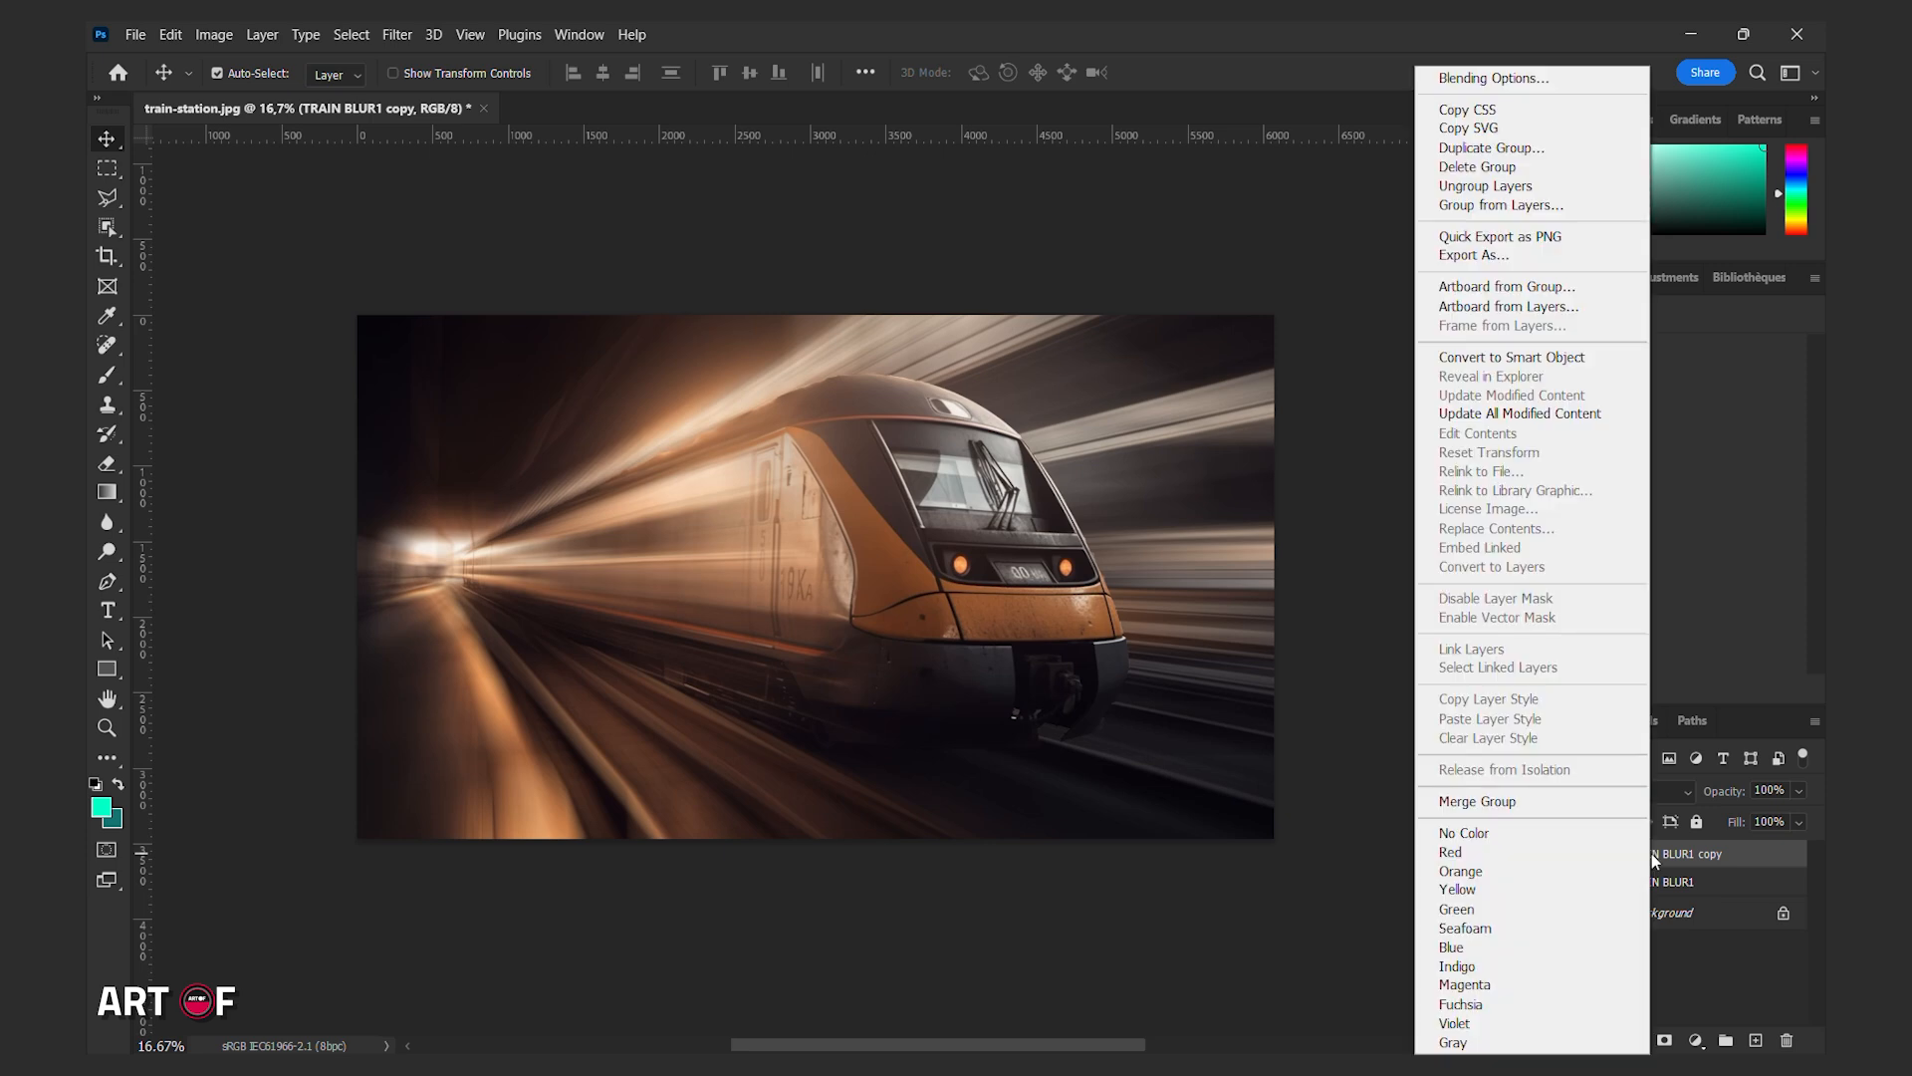
pyautogui.click(1554, 359)
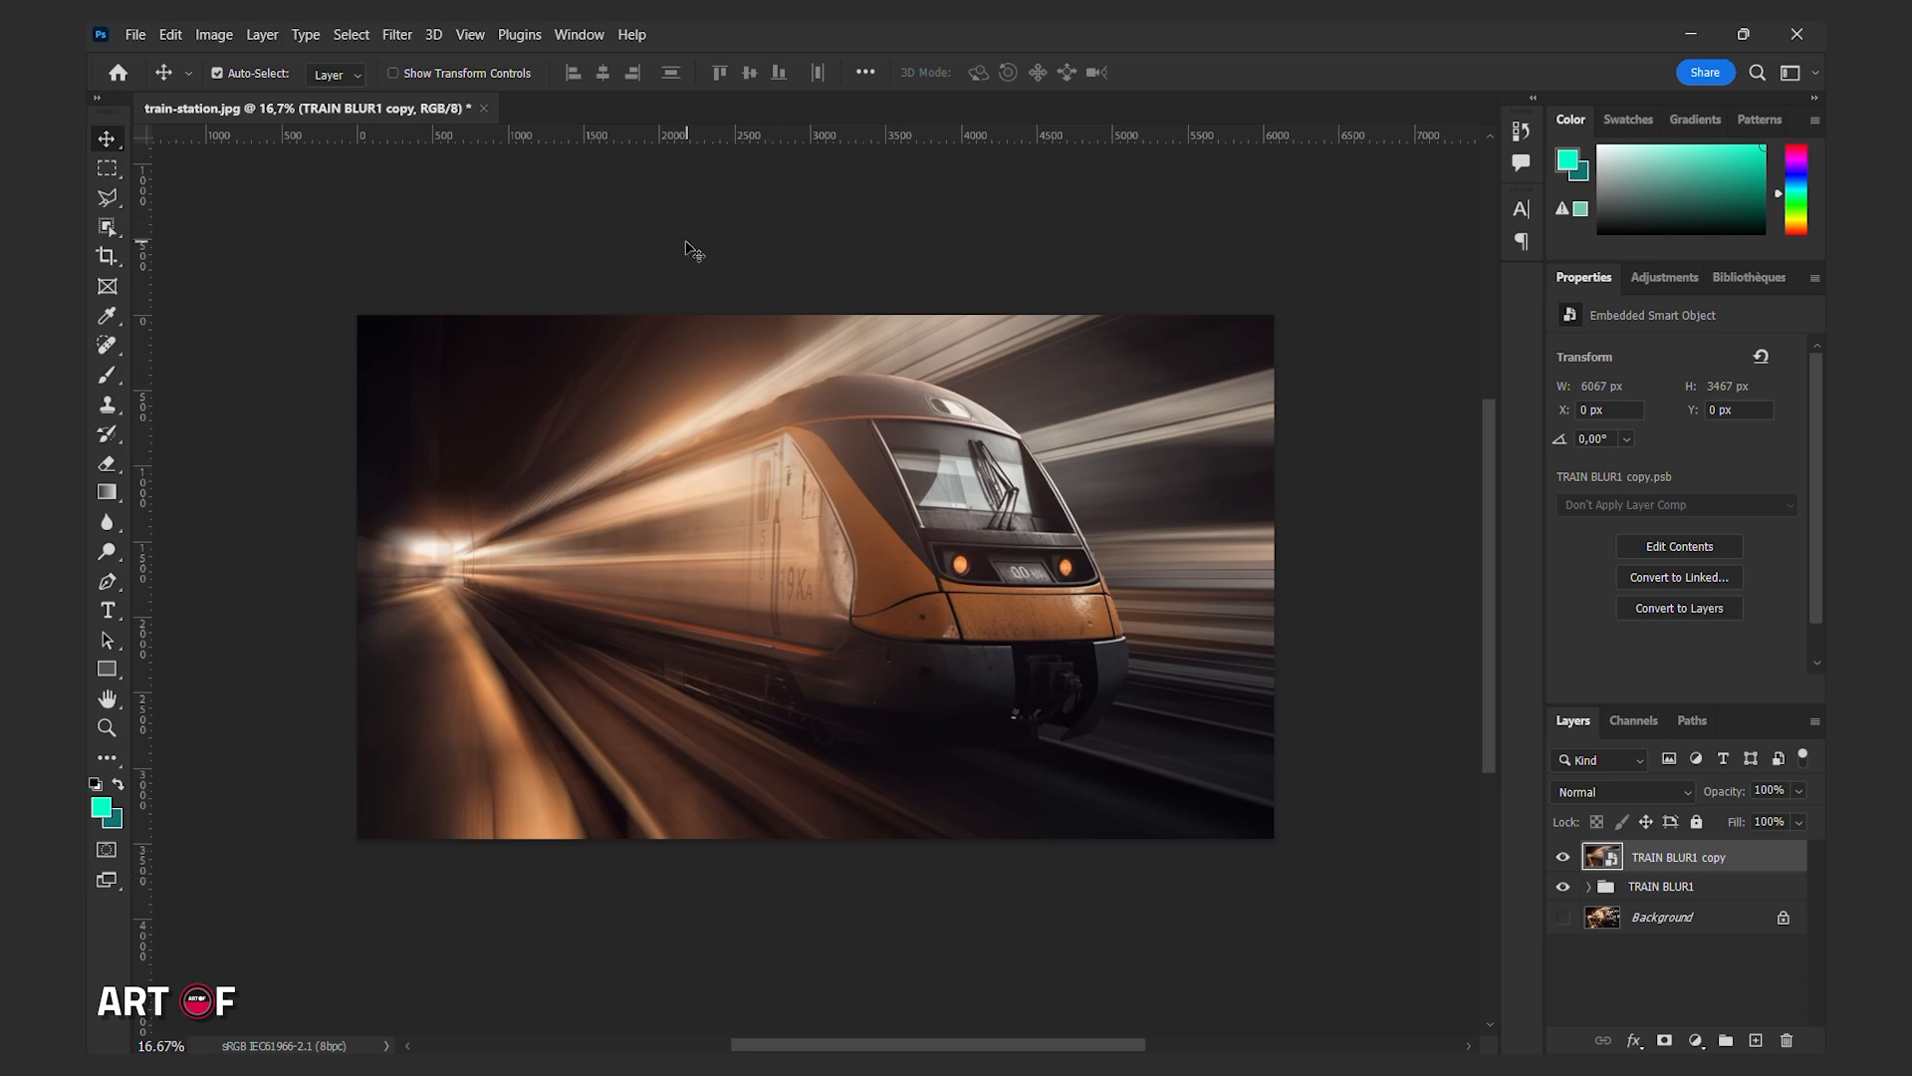
# Apply Radial Blur to the group copy with amount 100, Zoom method and Best quality.
pyautogui.click(398, 35)
pyautogui.click(418, 60)
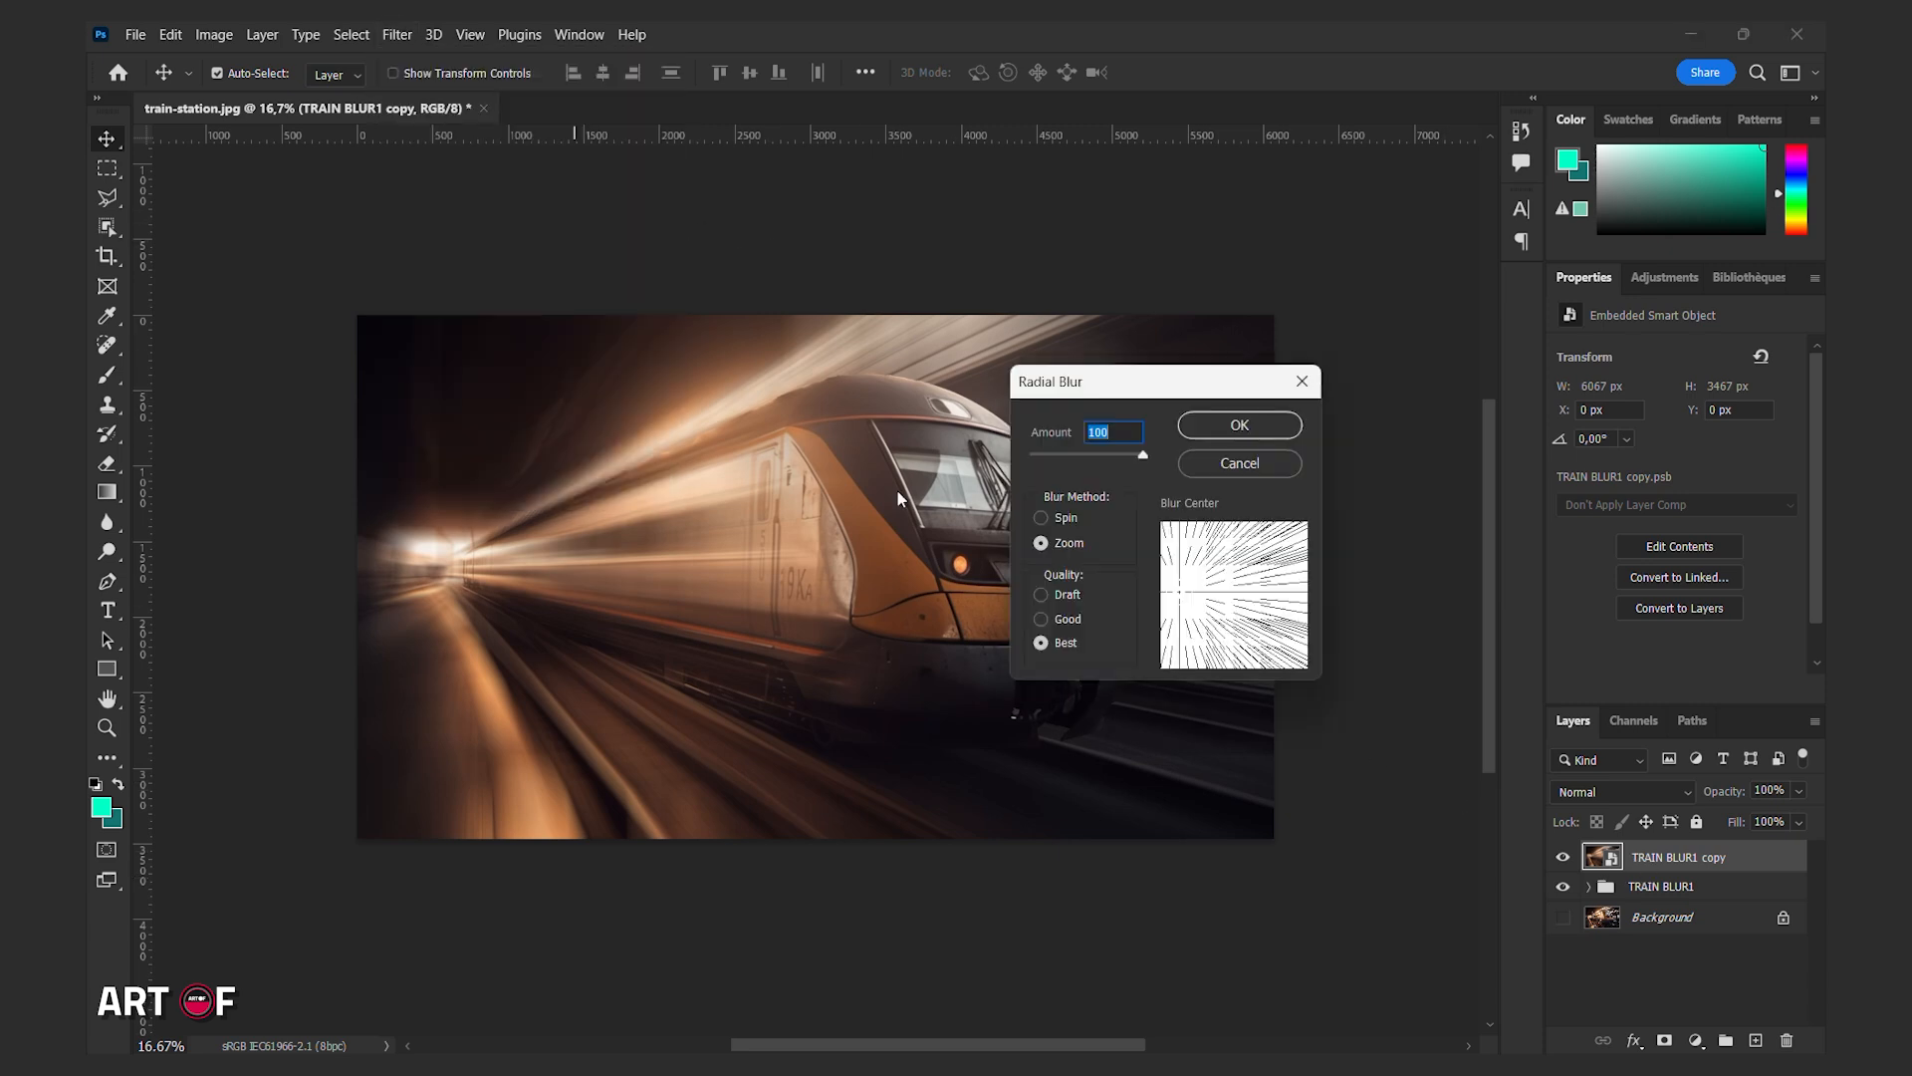
pyautogui.click(1230, 430)
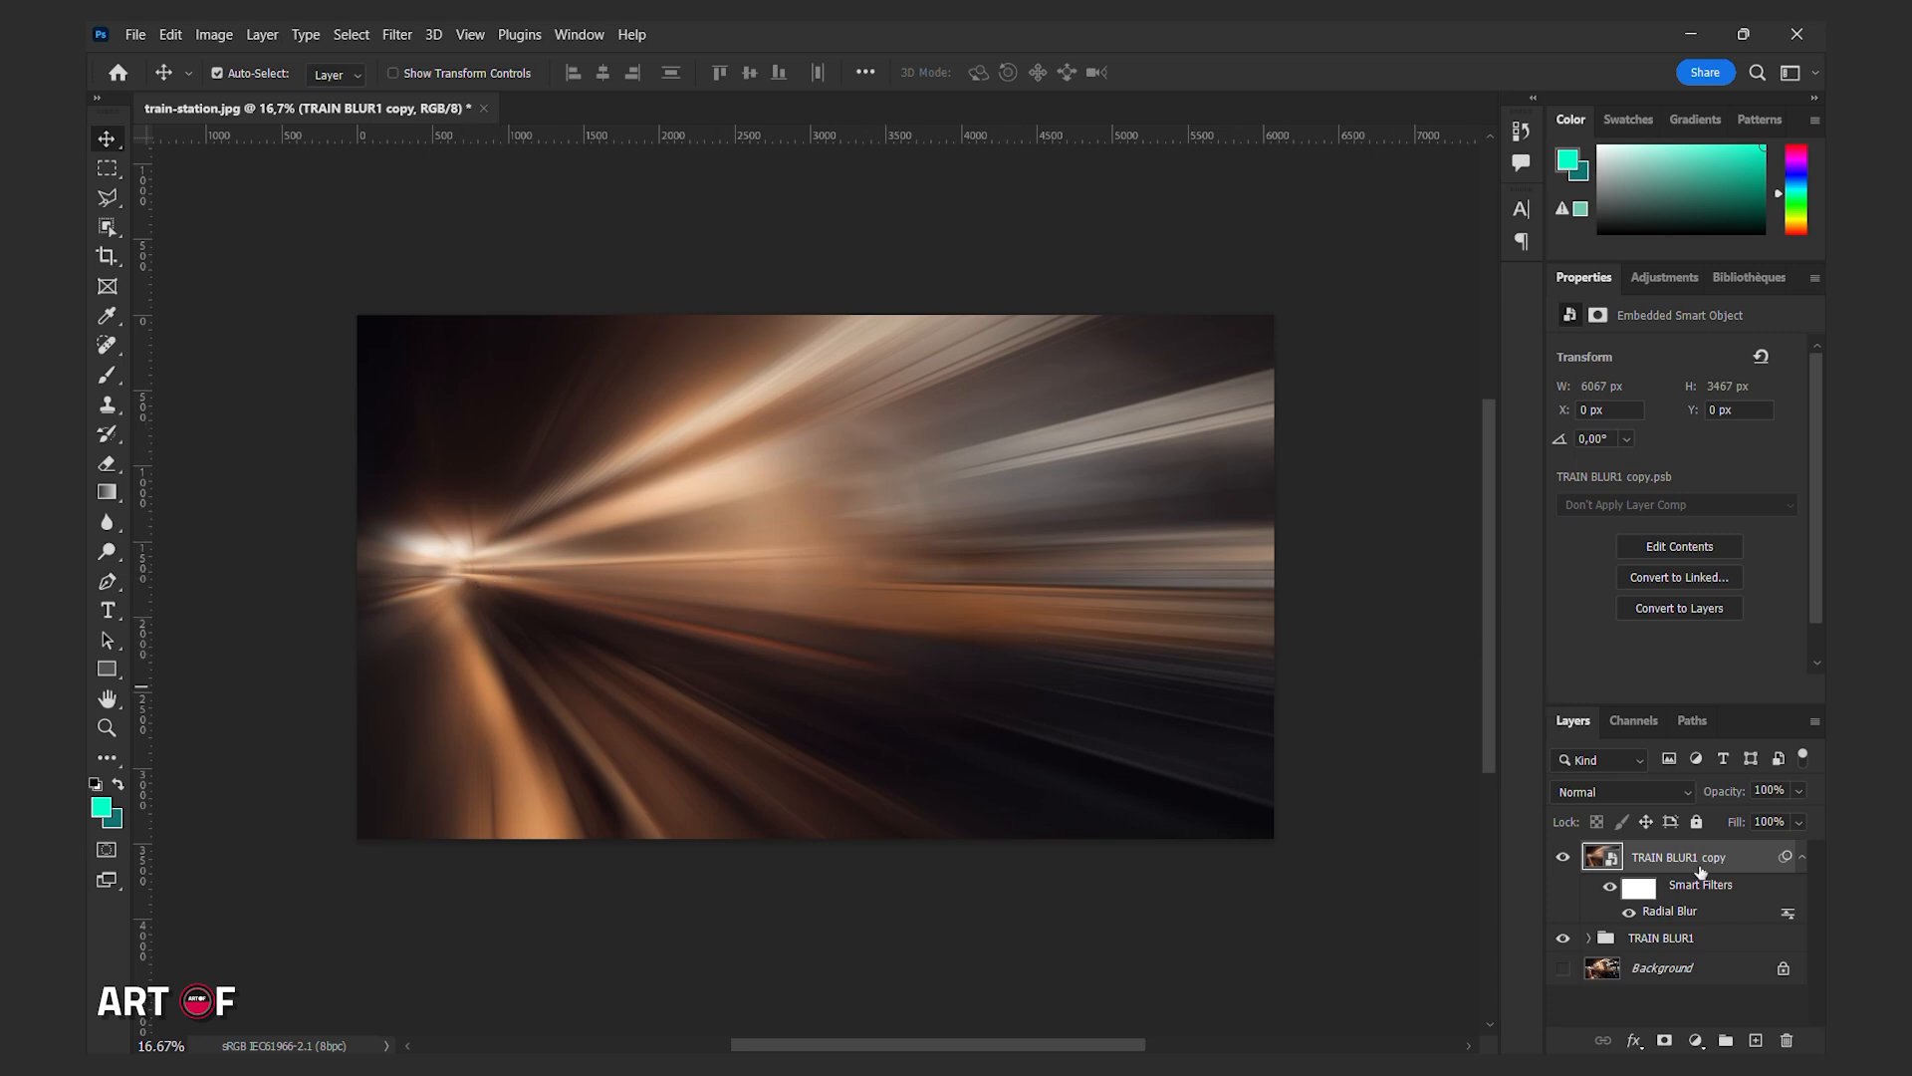
# Add a layer mask to the blurred copy and draw a gradient from the train's windscreen upward to reveal the sharp front.
pyautogui.click(1664, 1040)
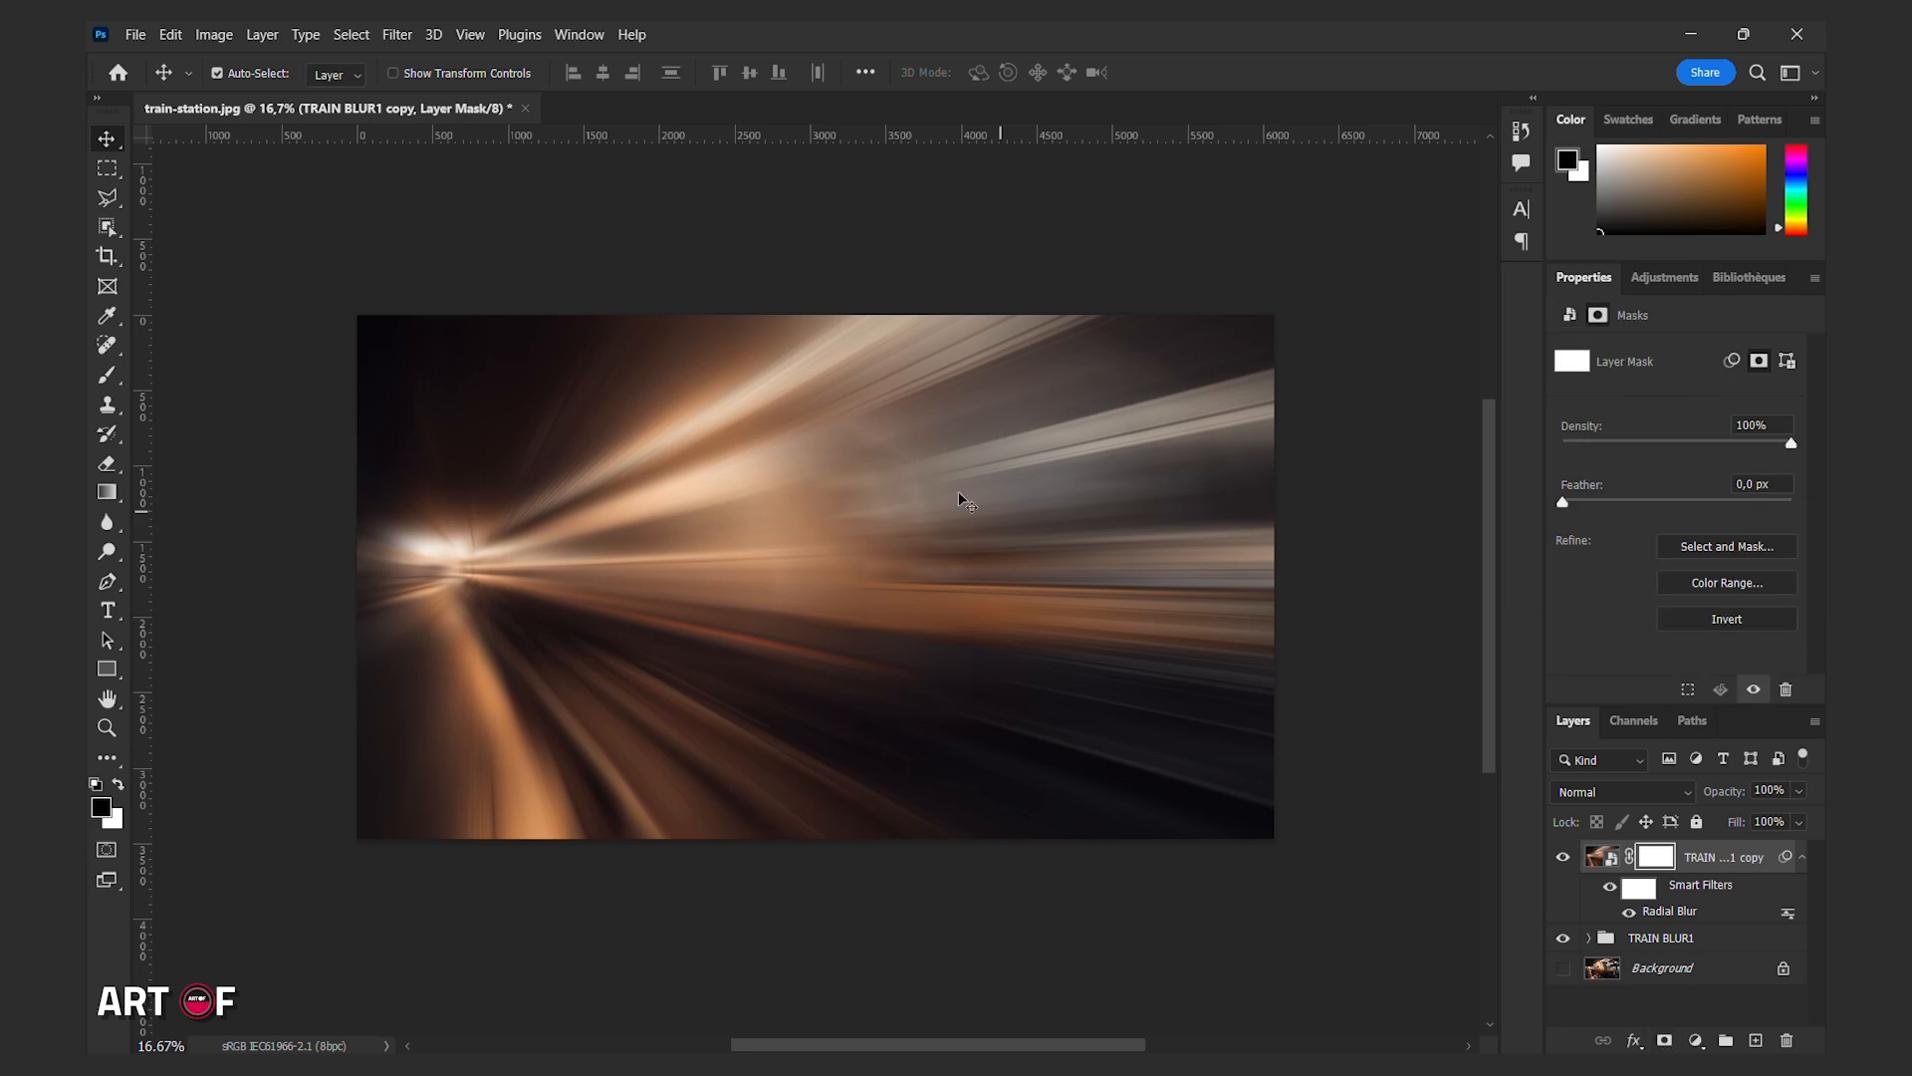
pyautogui.click(106, 492)
pyautogui.moveTo(951, 605)
pyautogui.mouseDown()
pyautogui.moveTo(806, 504)
pyautogui.moveTo(959, 562)
pyautogui.mouseUp()
pyautogui.moveTo(805, 504); pyautogui.dragTo(836, 449)
pyautogui.moveTo(959, 564); pyautogui.dragTo(961, 538)
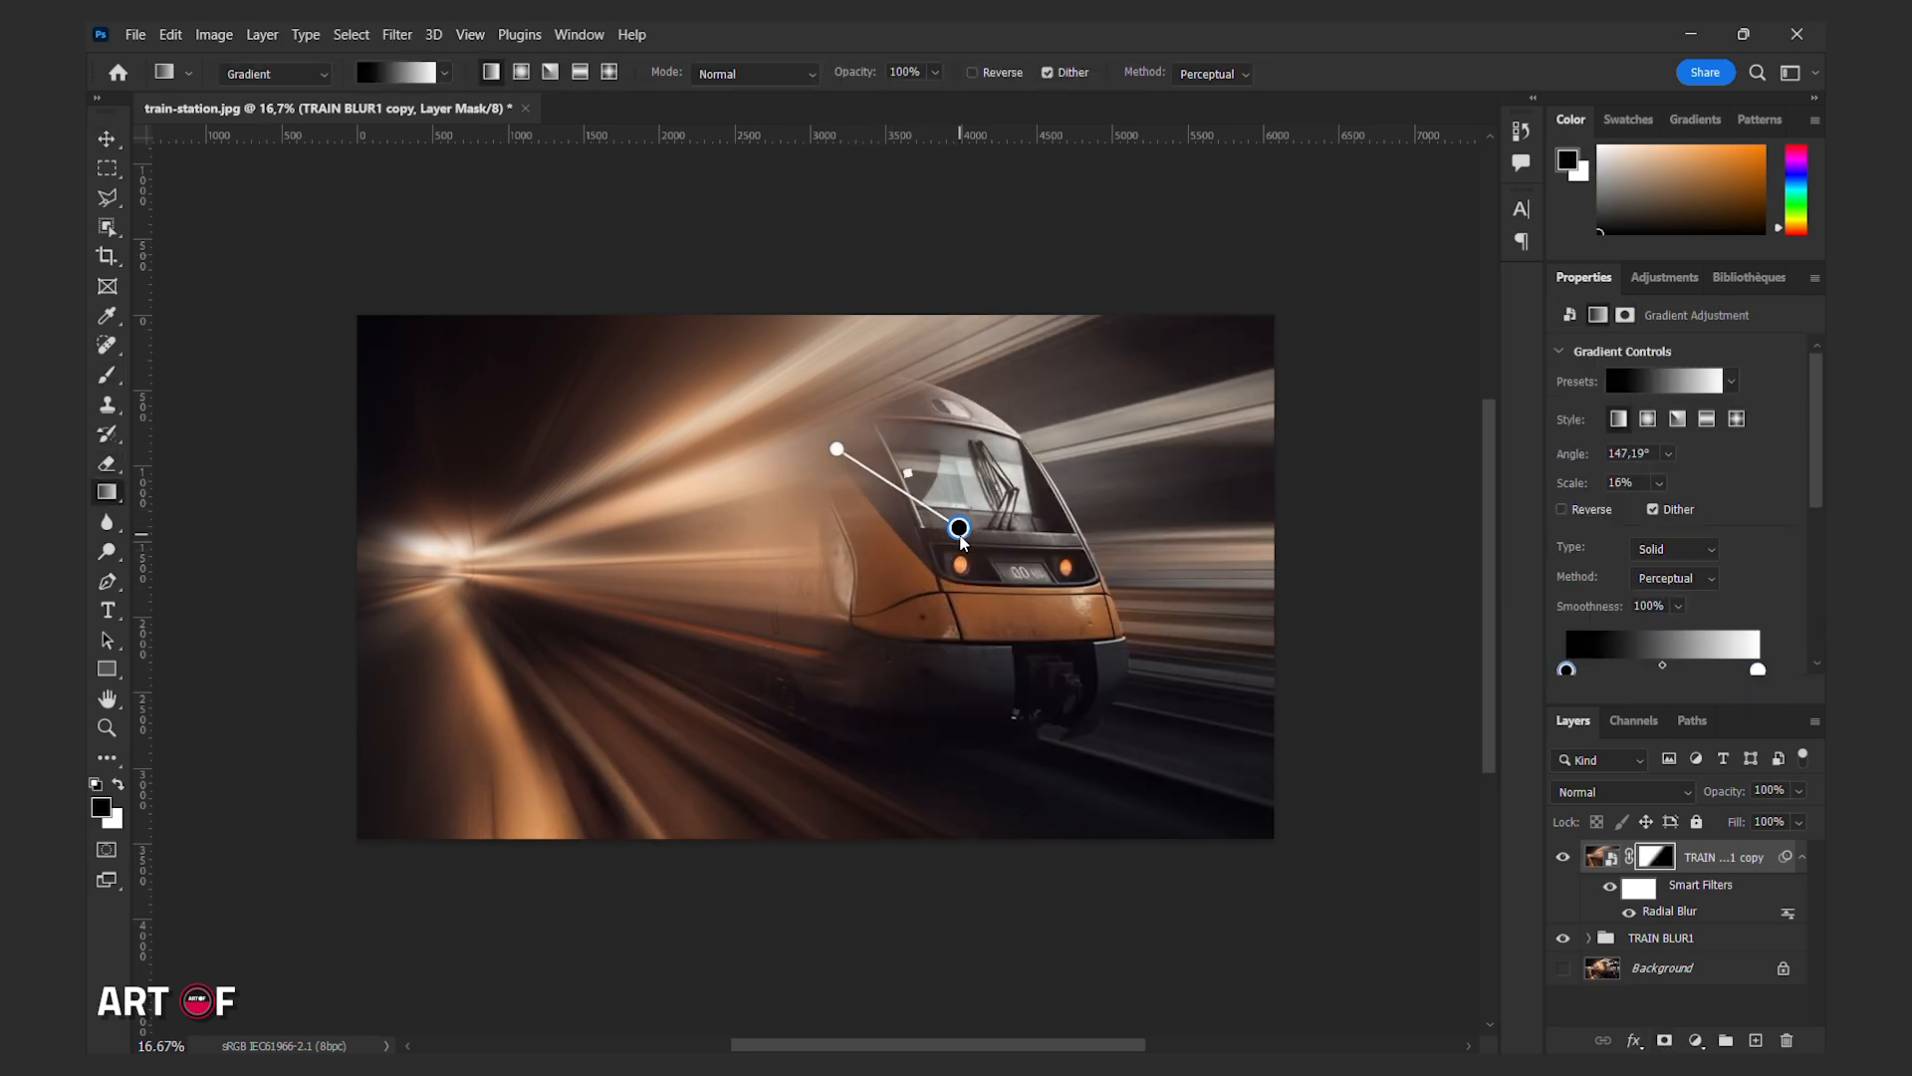
pyautogui.moveTo(837, 449); pyautogui.dragTo(916, 399)
pyautogui.moveTo(958, 528); pyautogui.dragTo(960, 485)
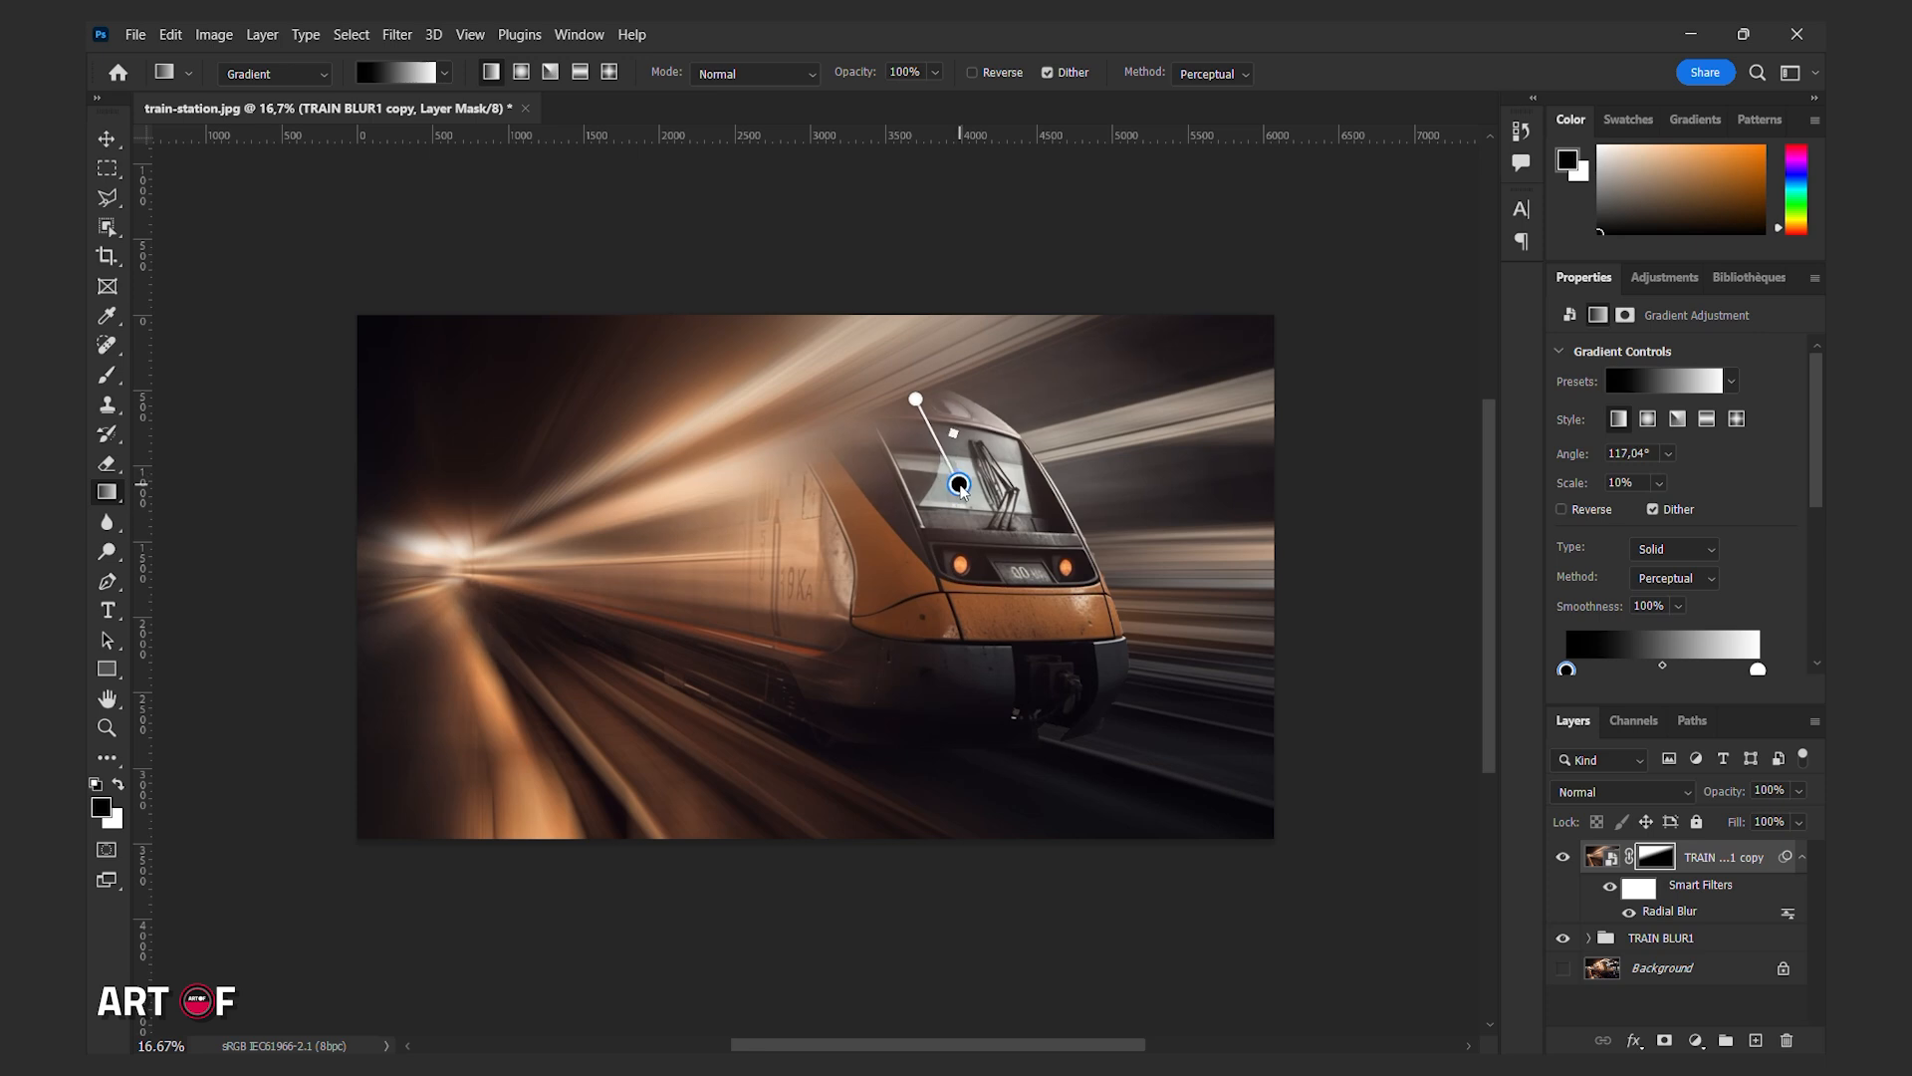
pyautogui.moveTo(915, 399); pyautogui.dragTo(897, 413)
pyautogui.moveTo(959, 485); pyautogui.dragTo(862, 353)
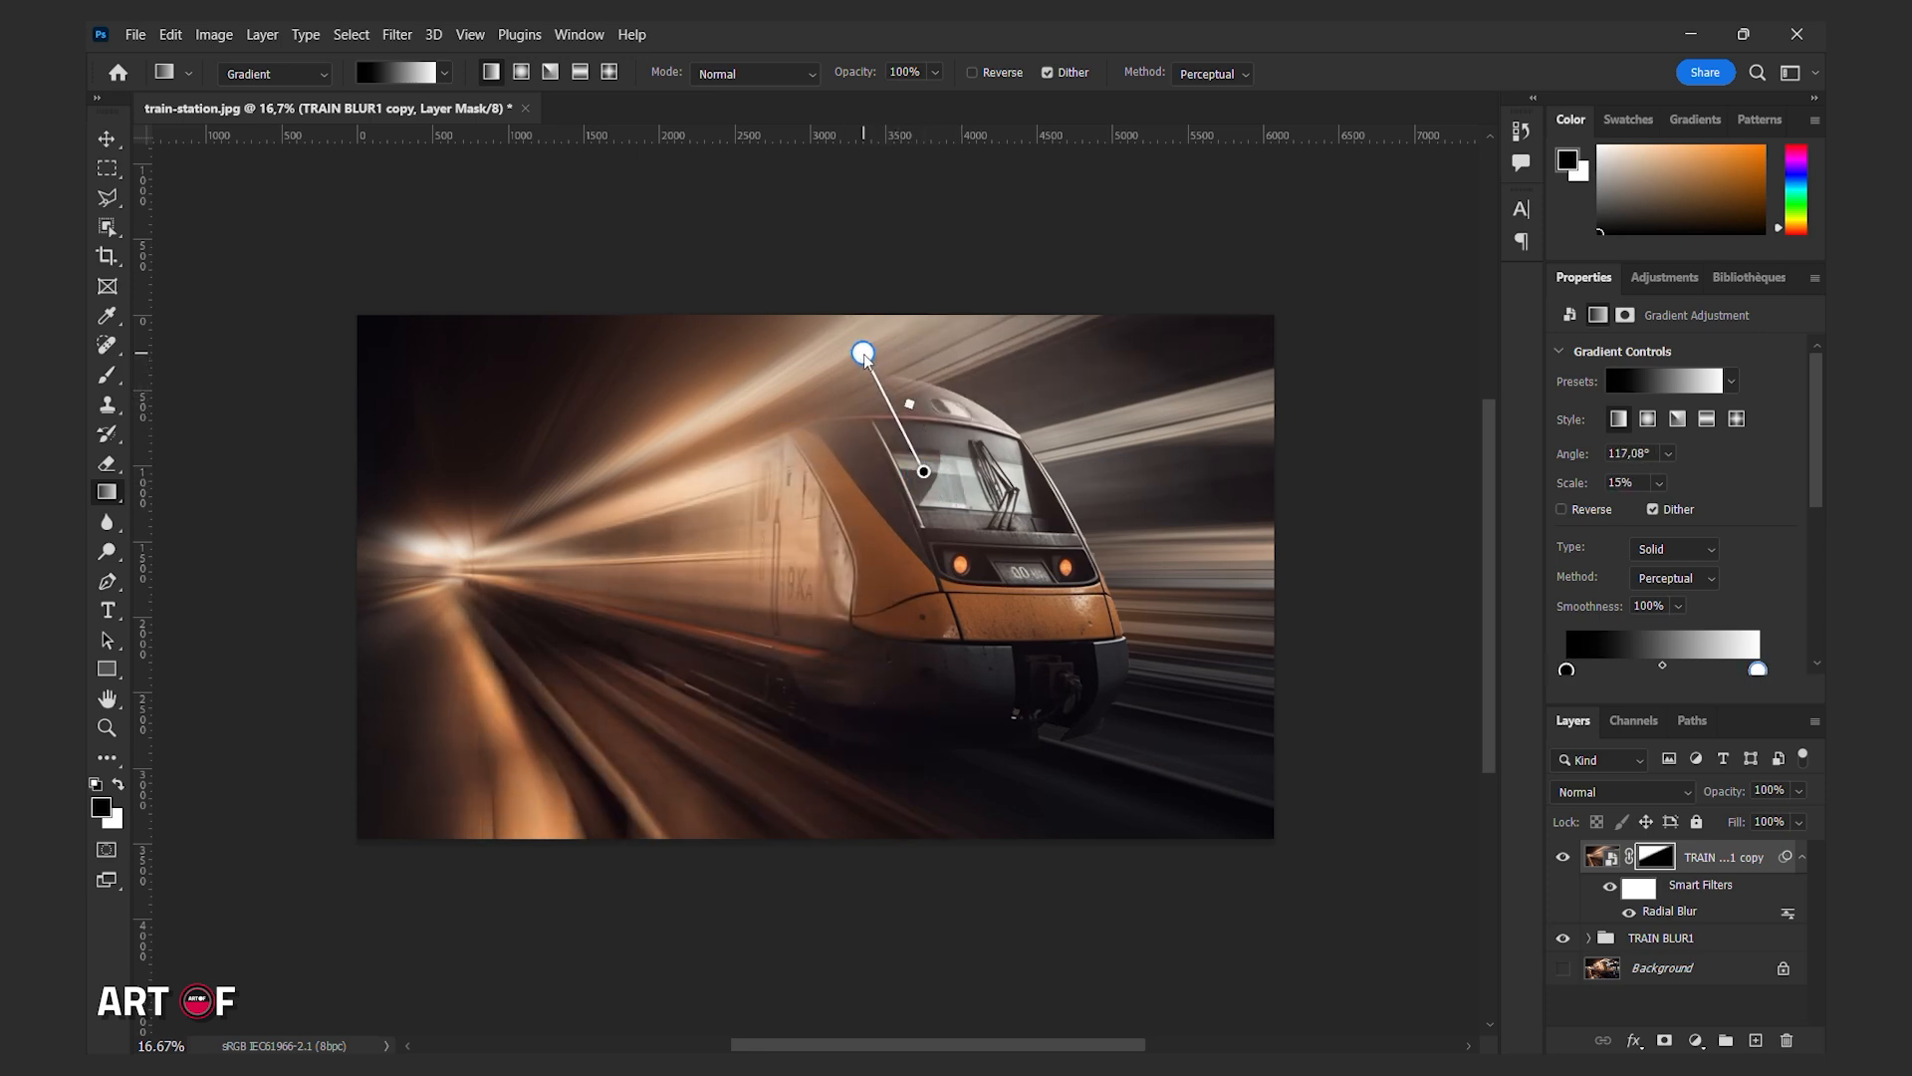
pyautogui.press('v')
pyautogui.click(1565, 856)
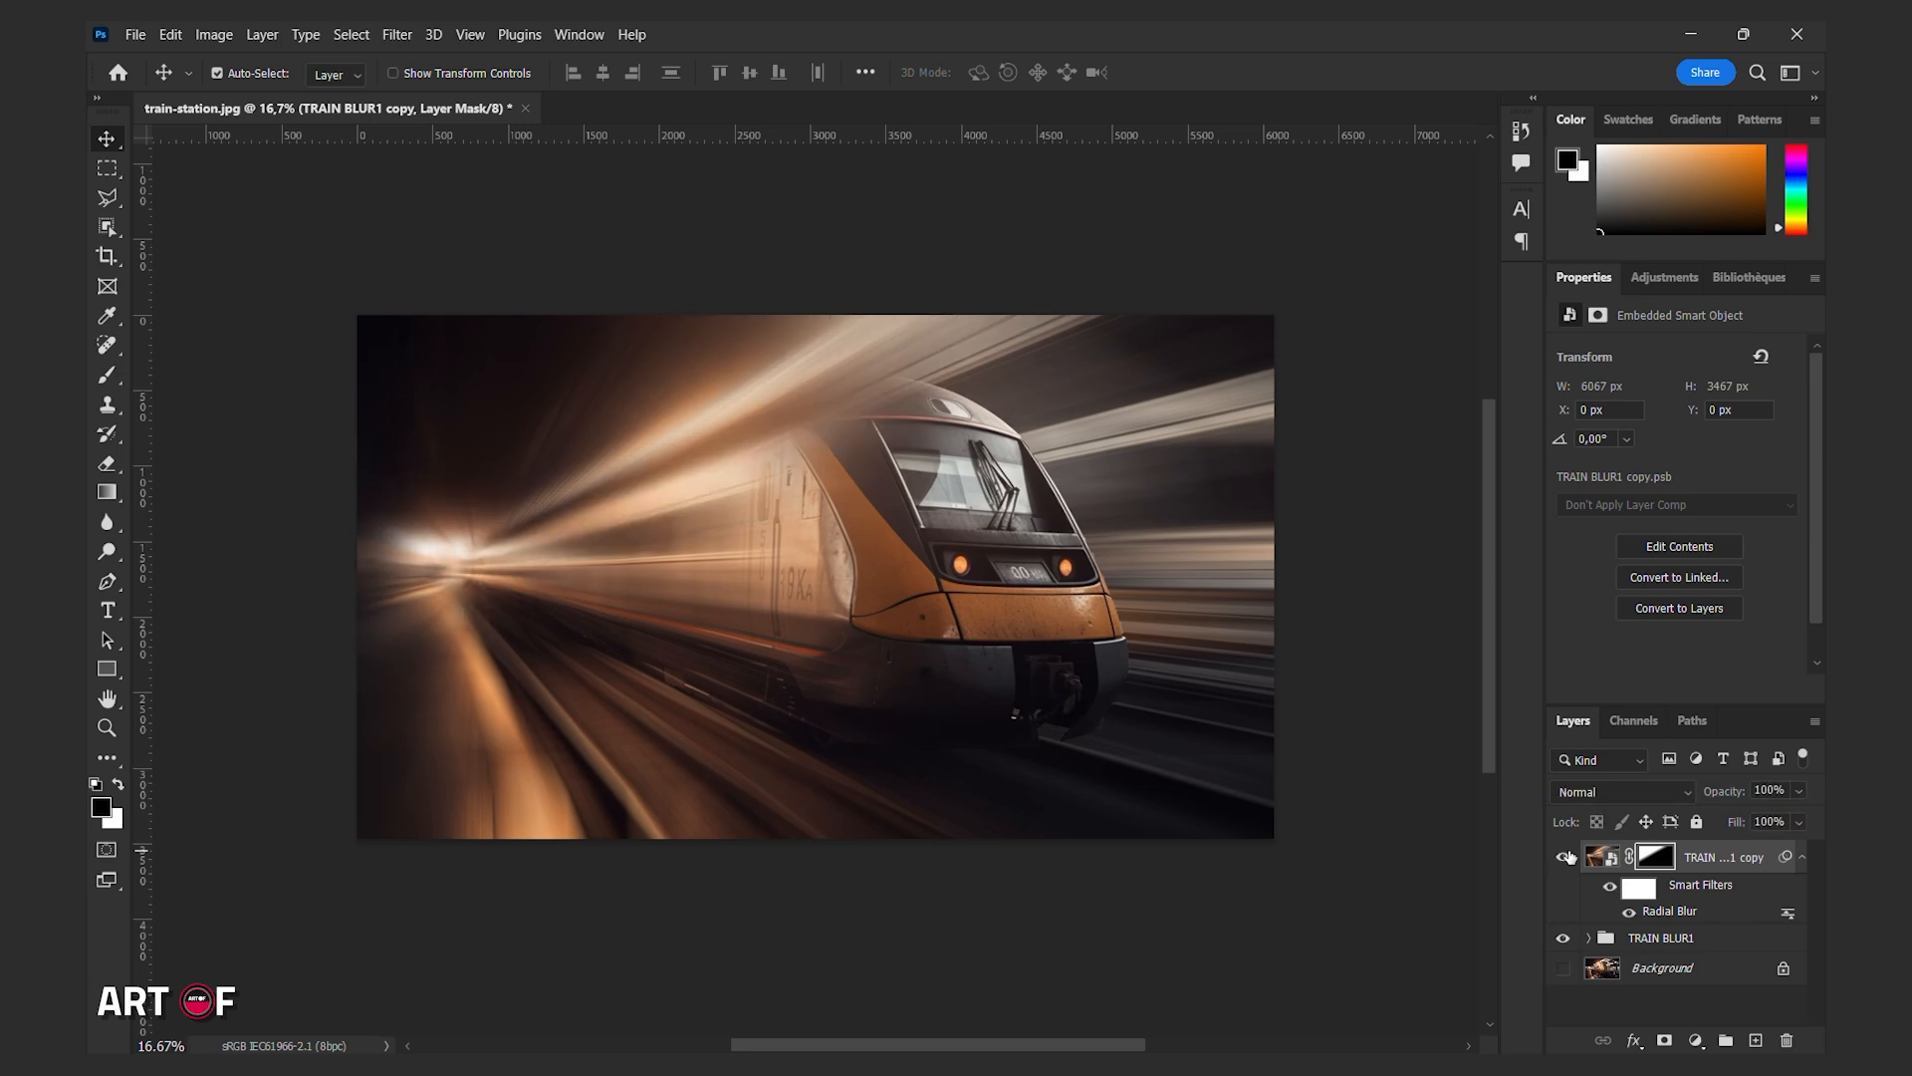
# Group the blurred copy with TRAIN BLUR1 and name the new group TRAIN SPEED.
pyautogui.click(1663, 941)
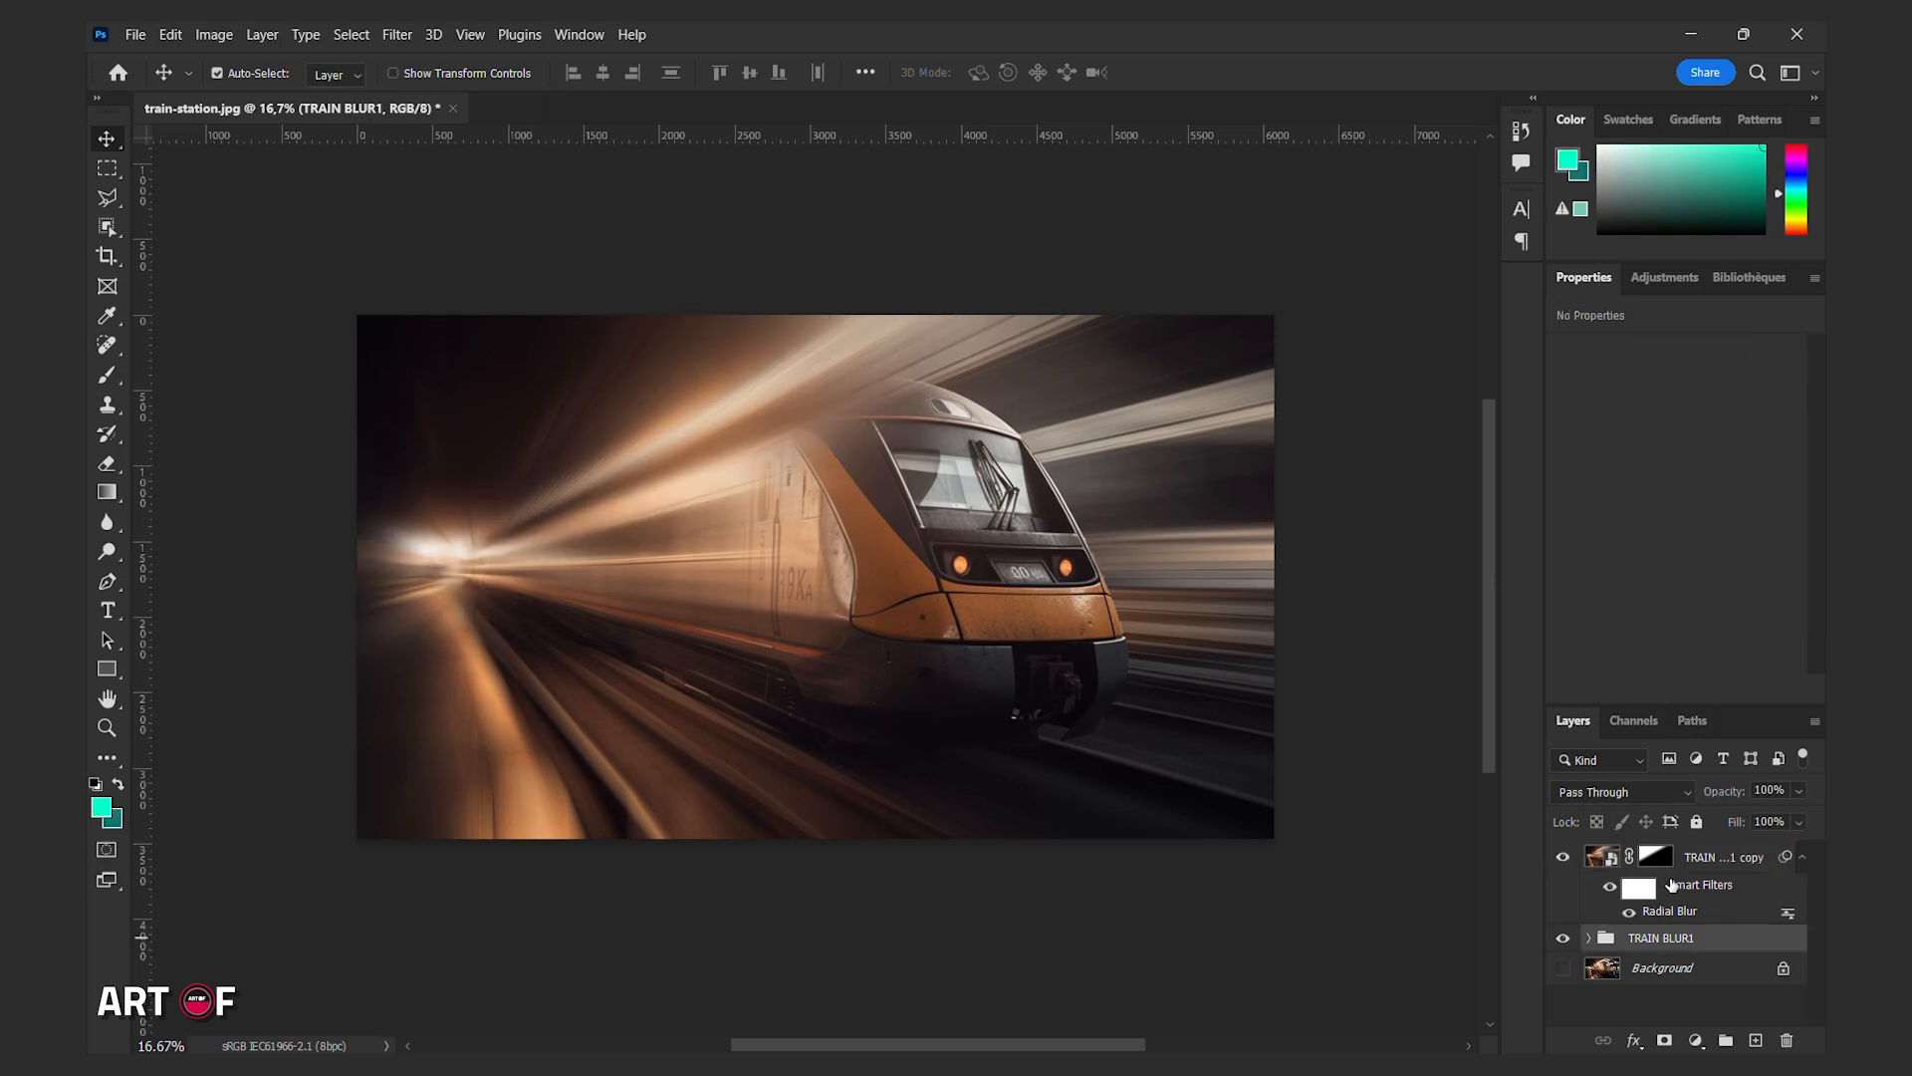
pyautogui.click(1726, 1040)
pyautogui.doubleClick(1646, 854)
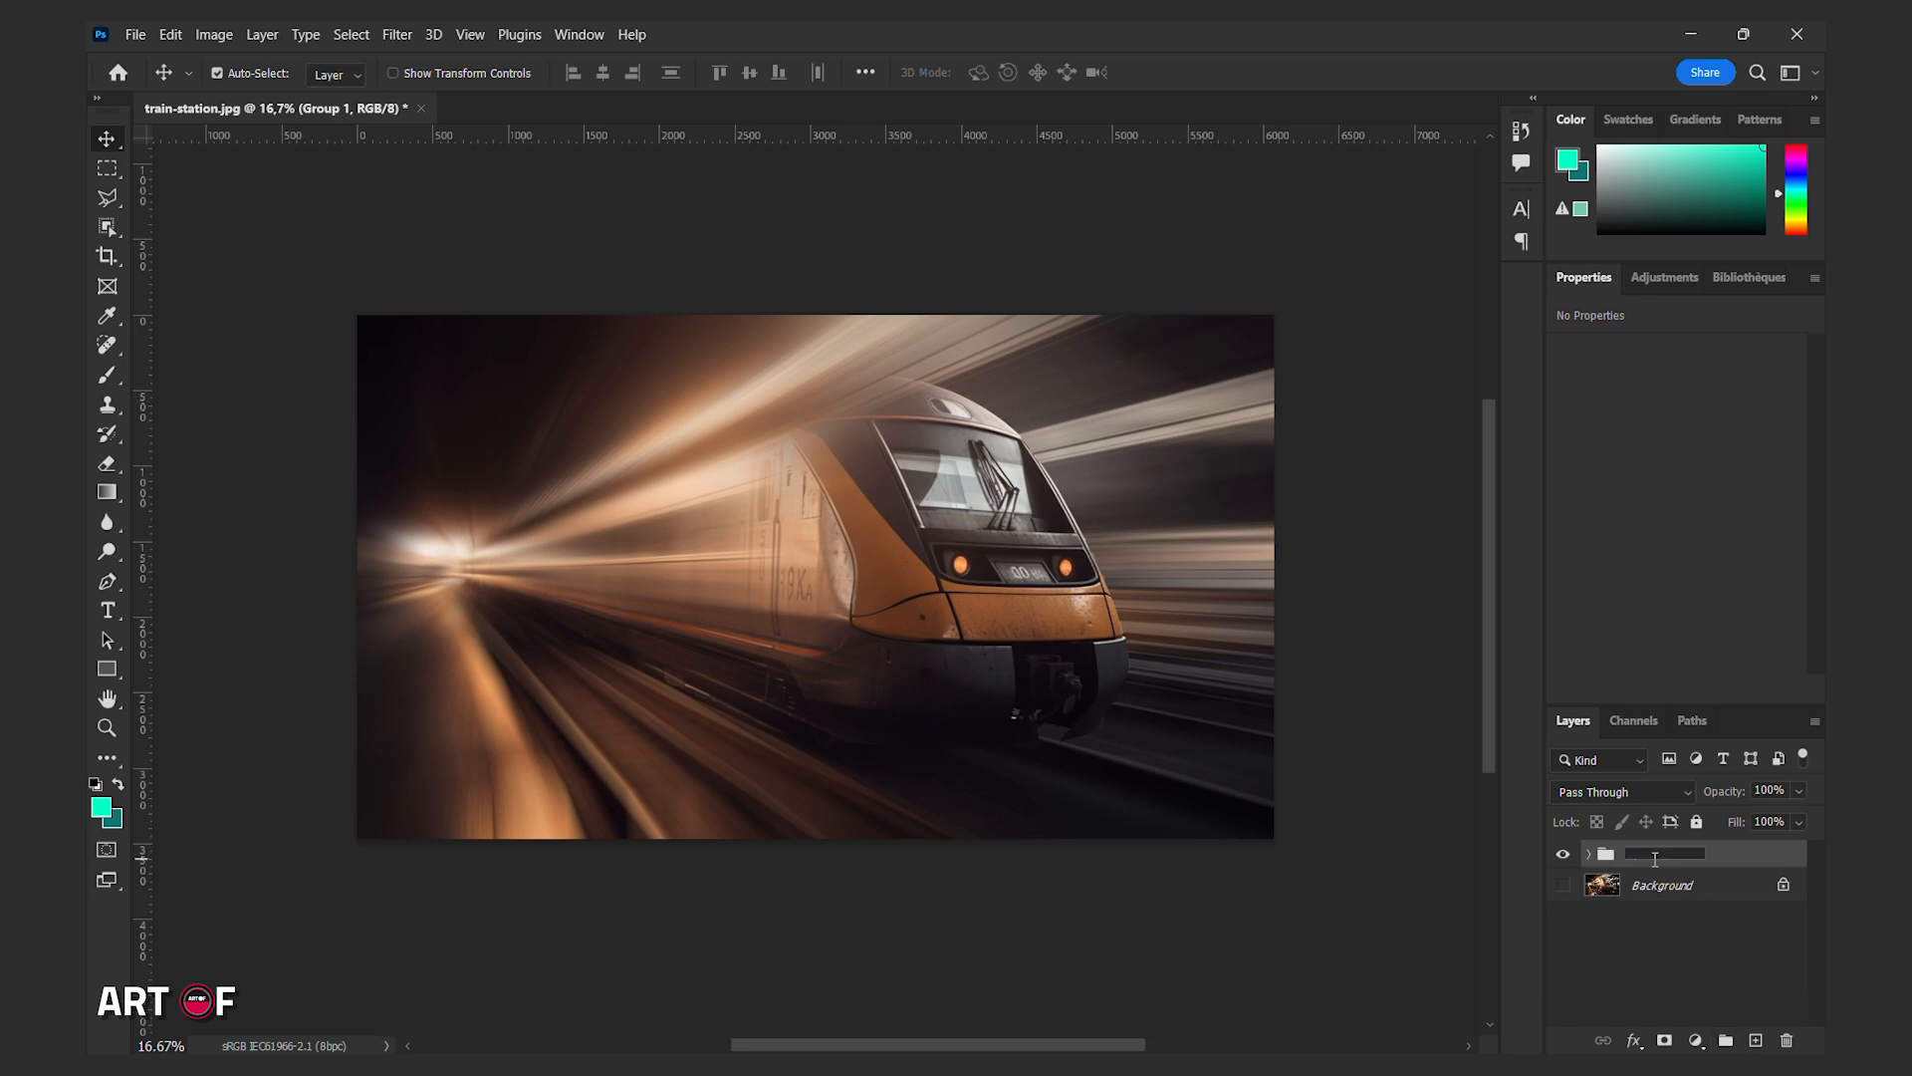
pyautogui.write('TRAIN SPEED')
# Show the Background layer and toggle the TRAIN SPEED group's visibility to compare before and after.
pyautogui.click(1638, 964)
pyautogui.click(1564, 885)
pyautogui.click(1565, 858)
pyautogui.click(1565, 858)
pyautogui.click(1565, 860)
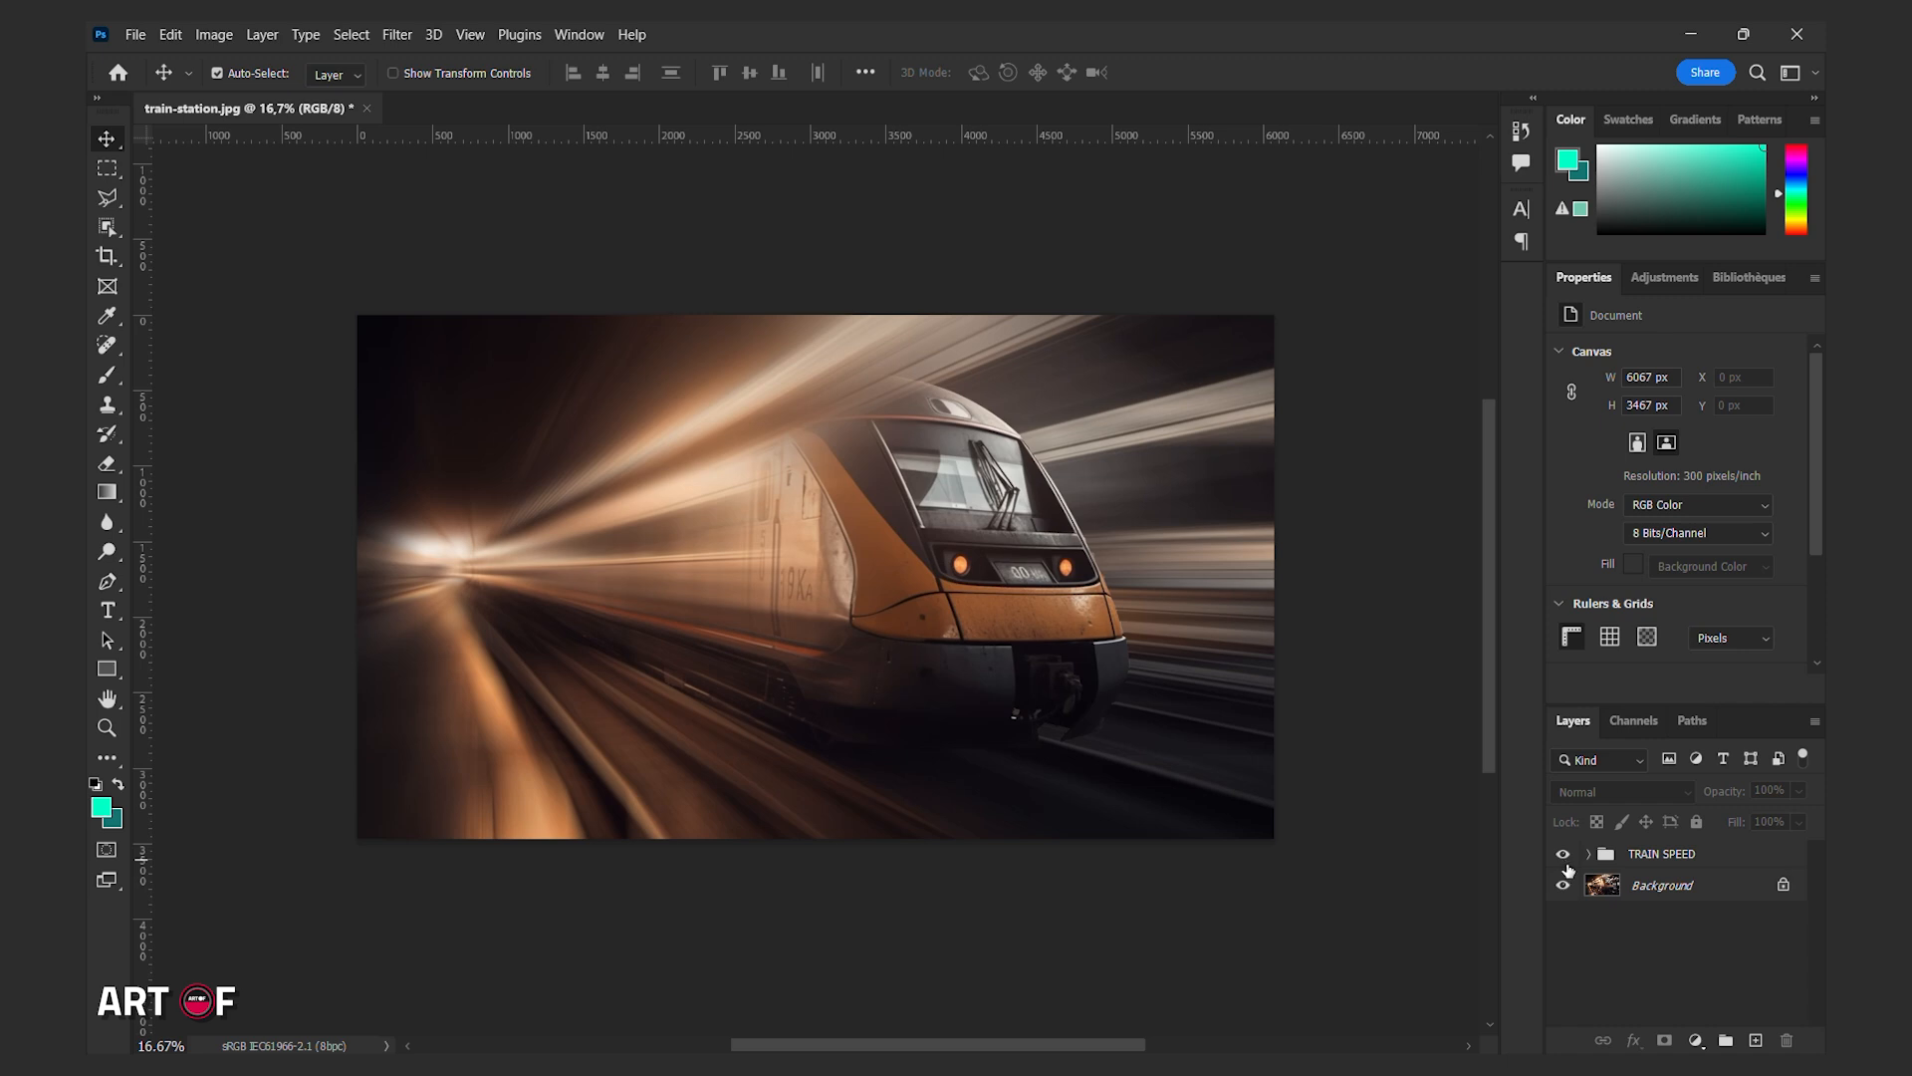
# Add a Curves adjustment above TRAIN SPEED that darkens the midtones and set its blend mode to Luminosity.
pyautogui.click(1690, 855)
pyautogui.click(1696, 1040)
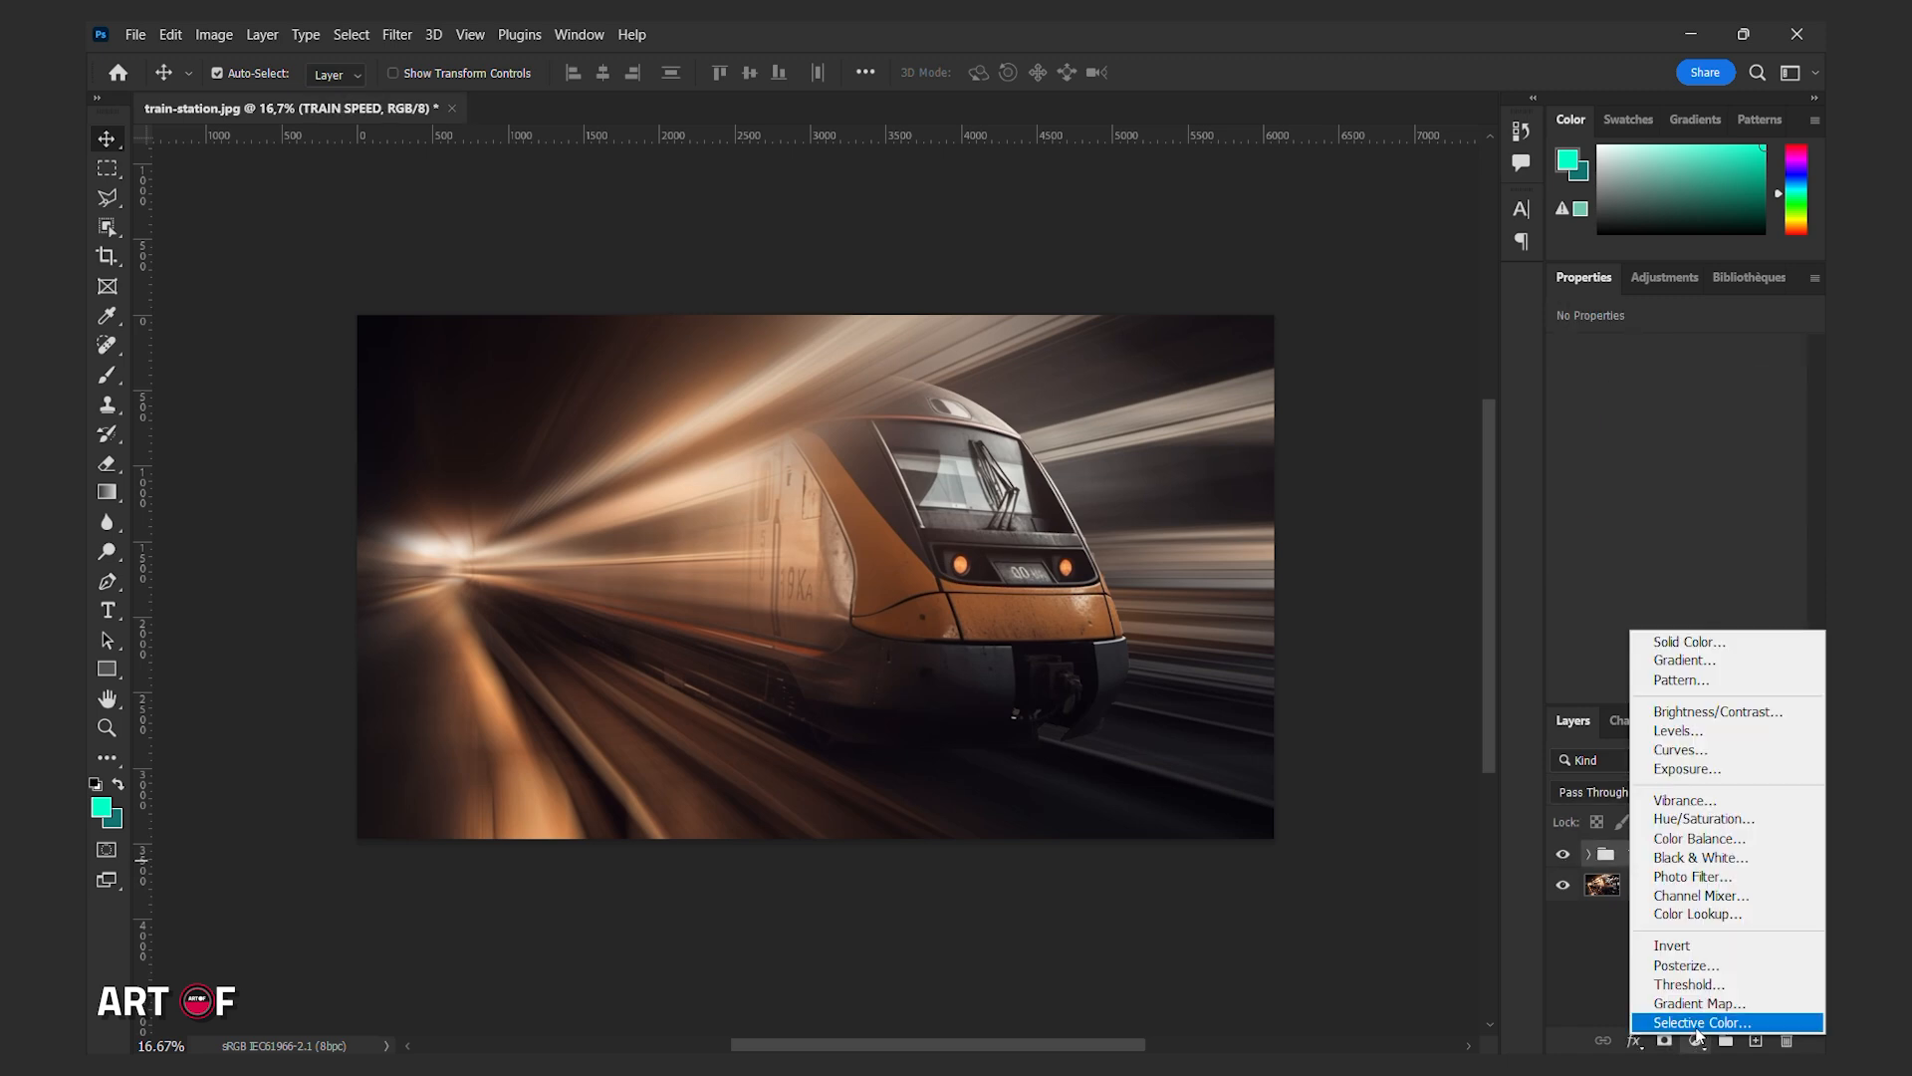
pyautogui.click(1703, 749)
pyautogui.moveTo(1701, 496); pyautogui.dragTo(1702, 538)
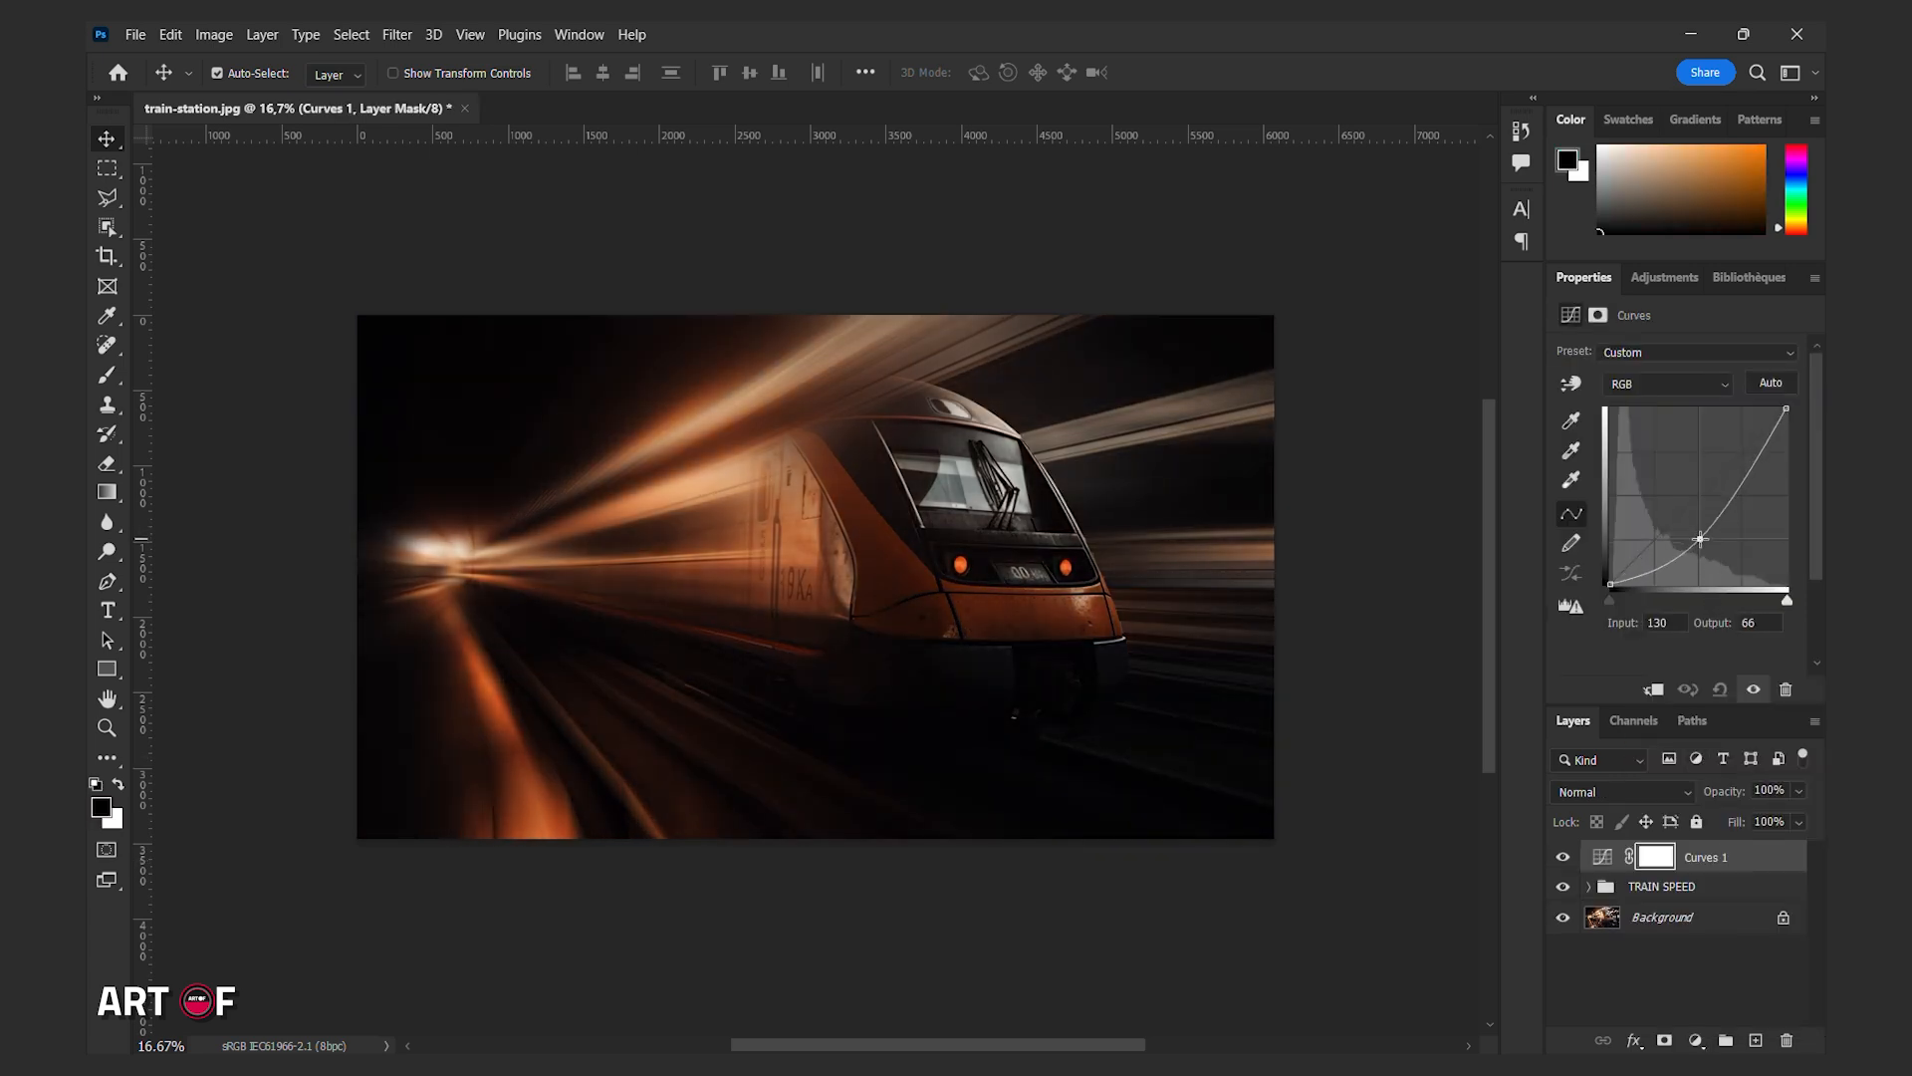
pyautogui.click(1665, 792)
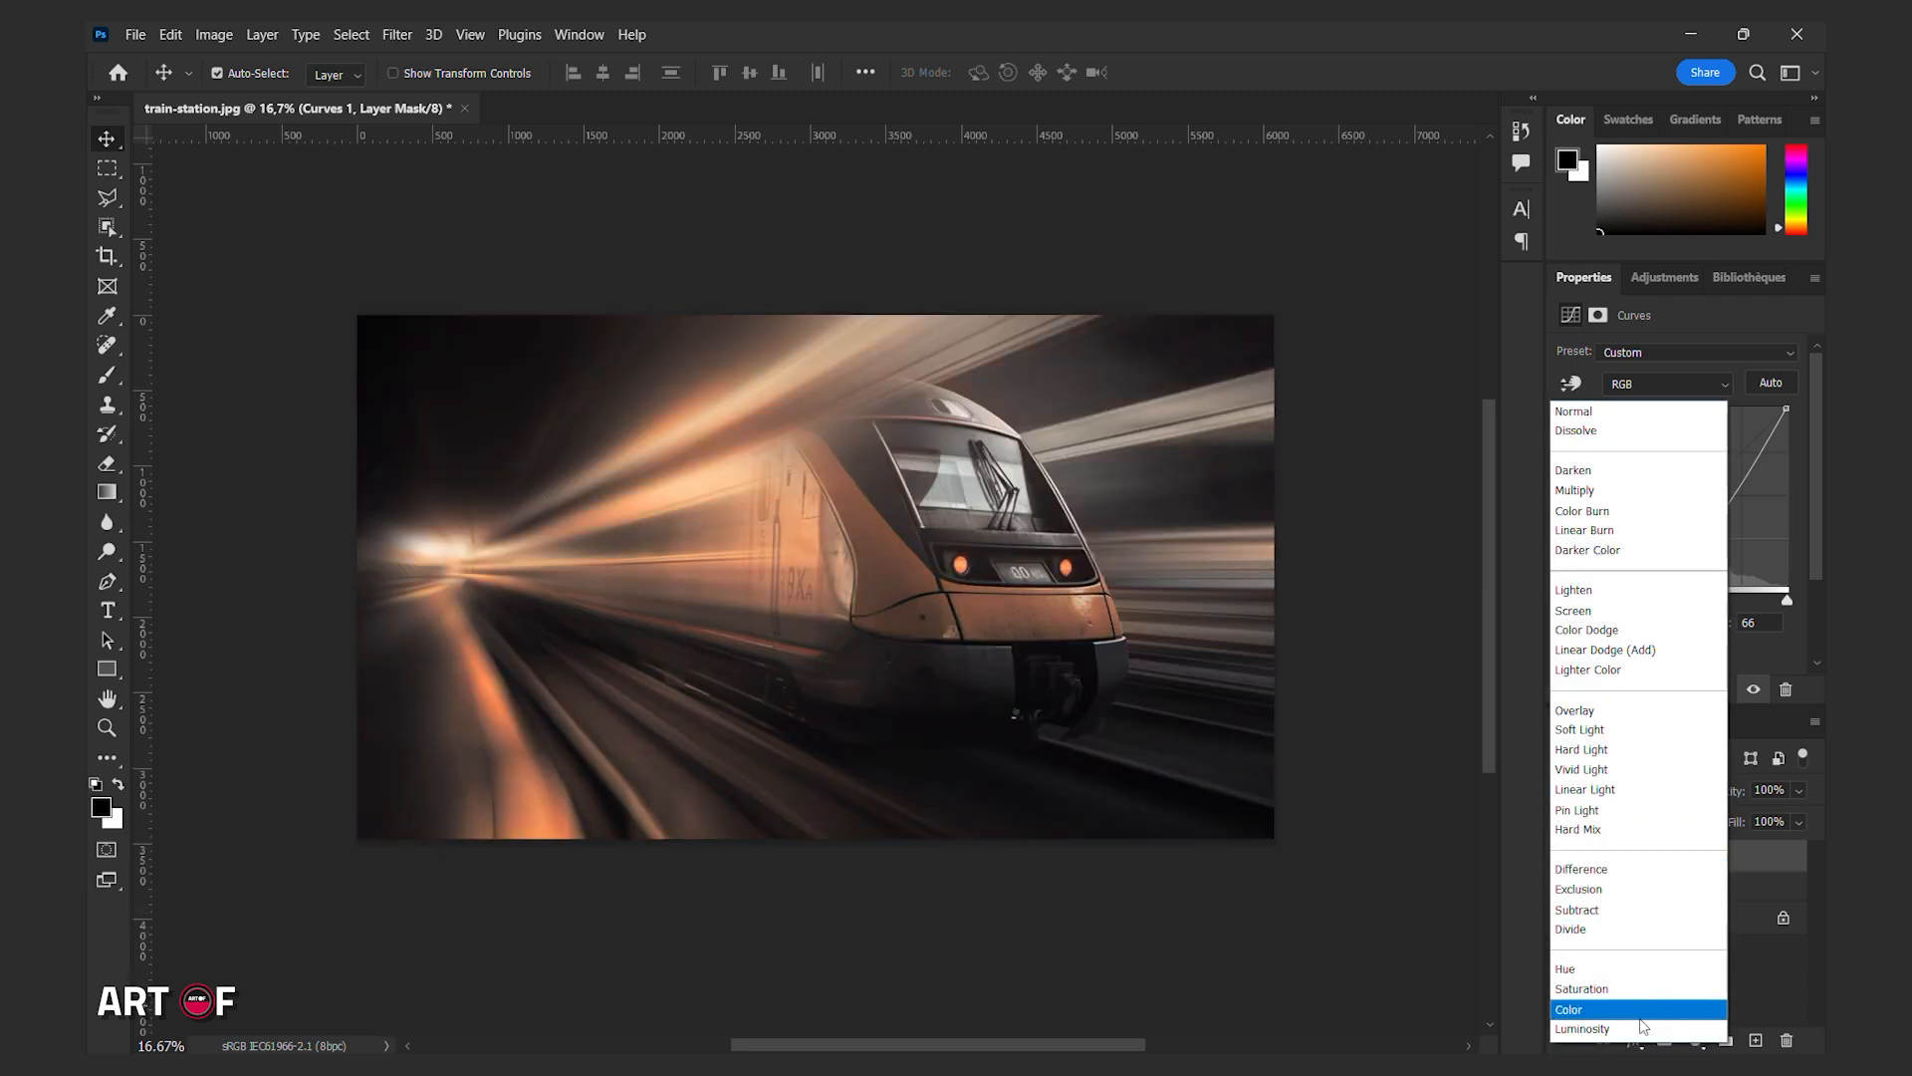
pyautogui.click(1641, 1029)
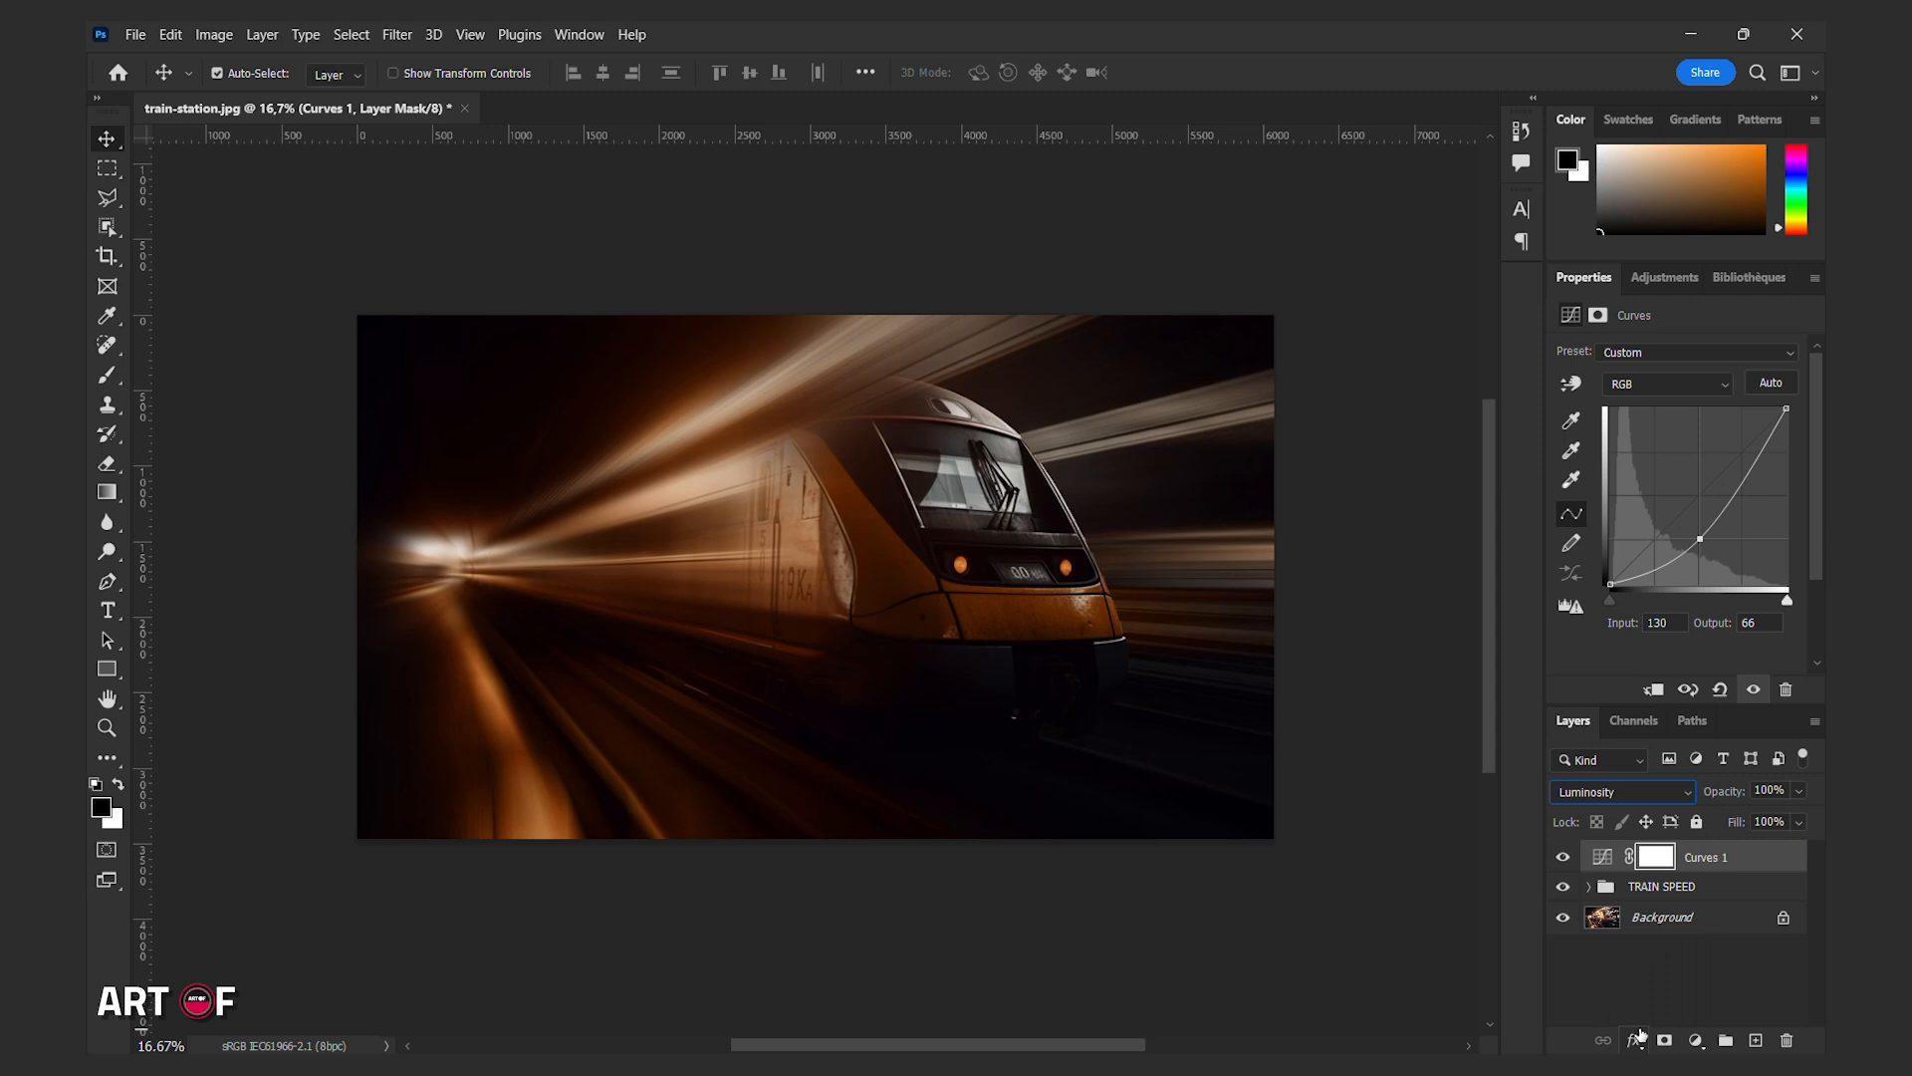
# Build the Curves 1 mask with Color Range Shadows, fuzziness 56% and range 116, then feather it 38 px.
pyautogui.click(1656, 856)
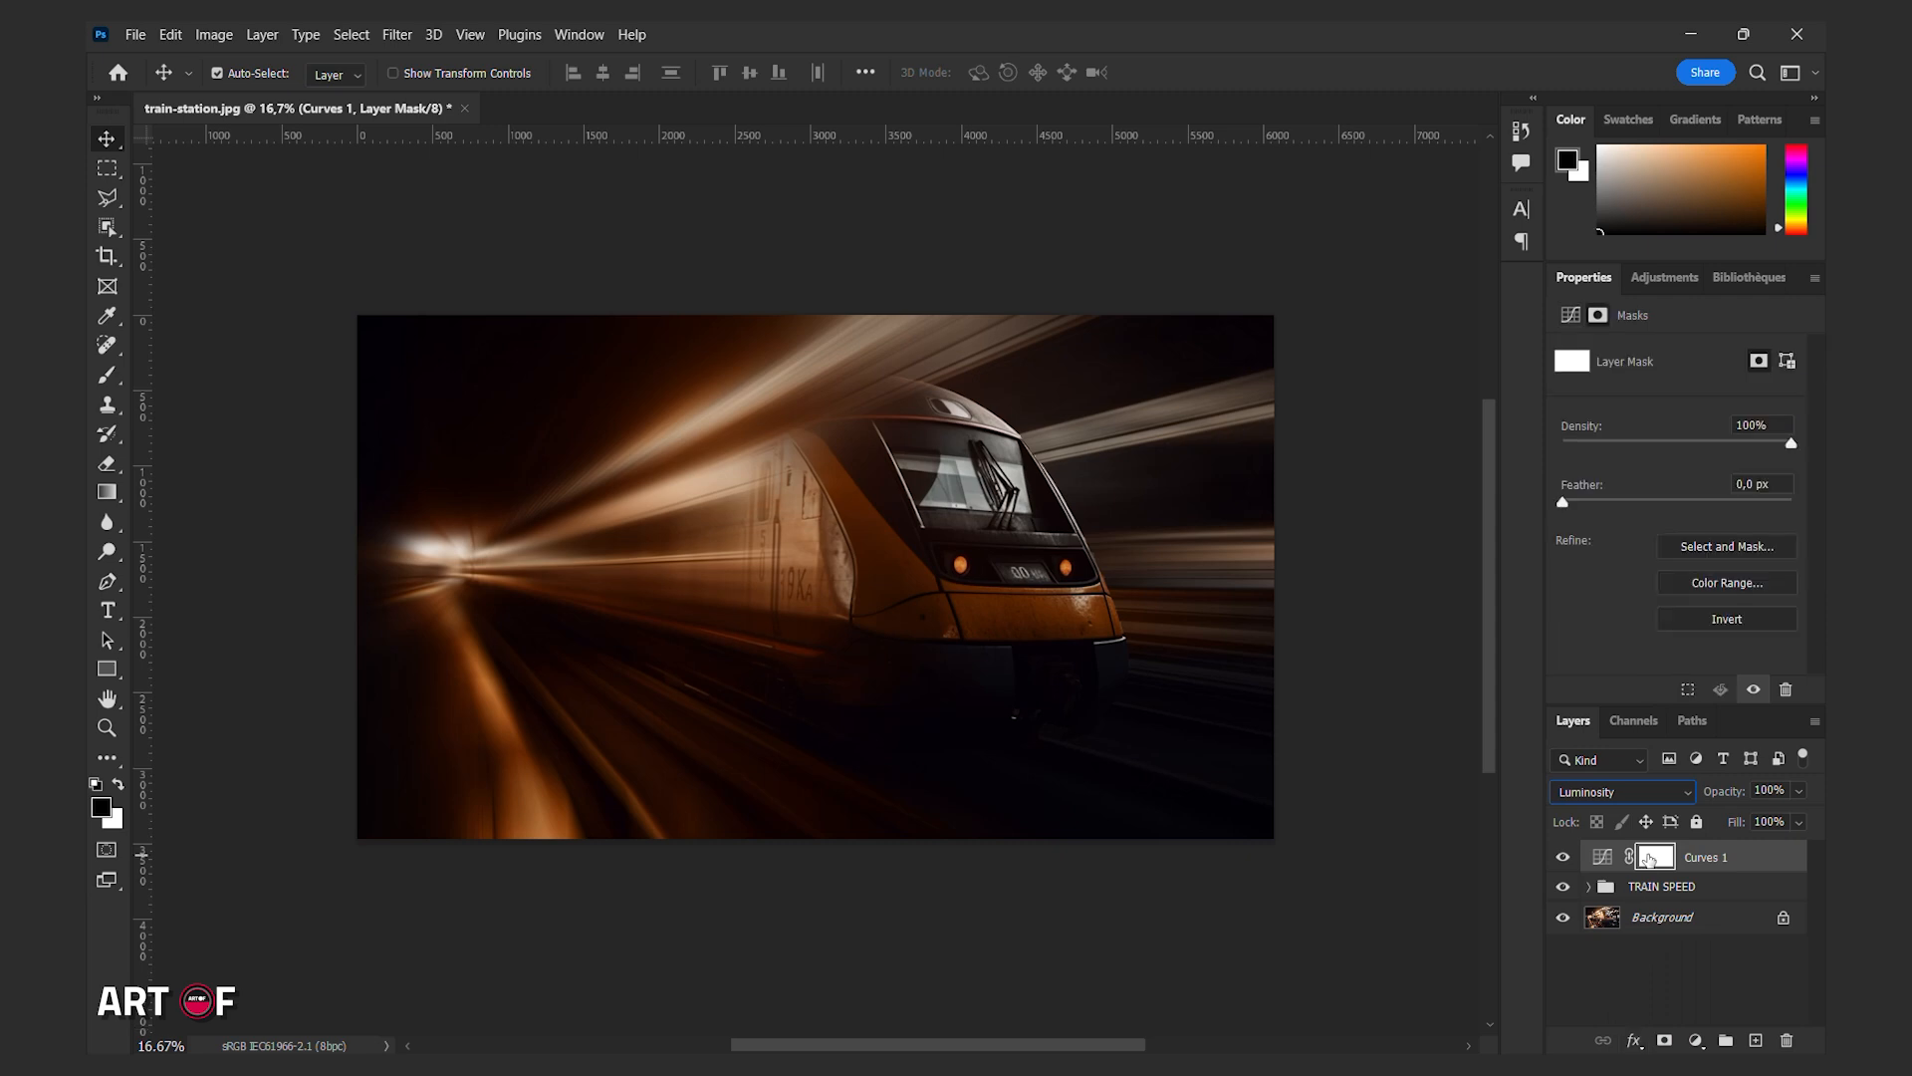
pyautogui.click(1695, 587)
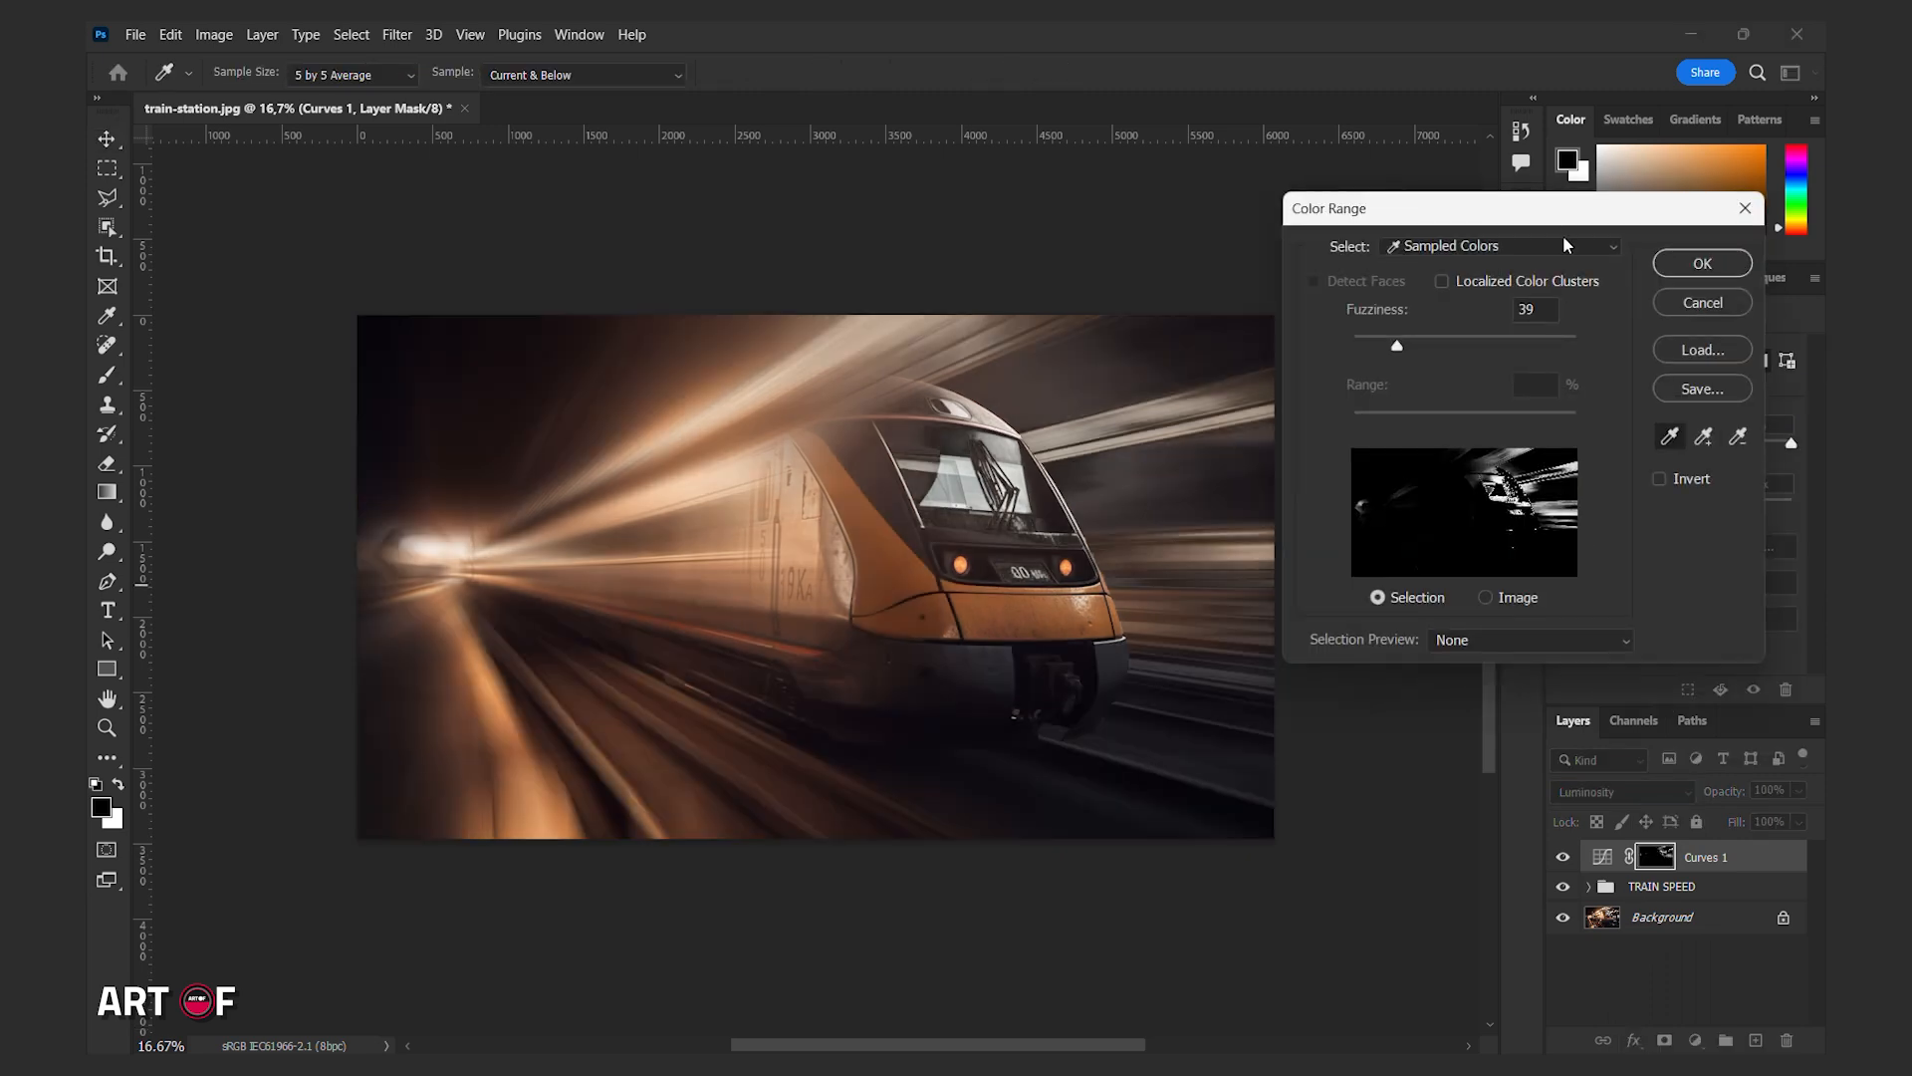
pyautogui.click(1567, 246)
pyautogui.click(1494, 495)
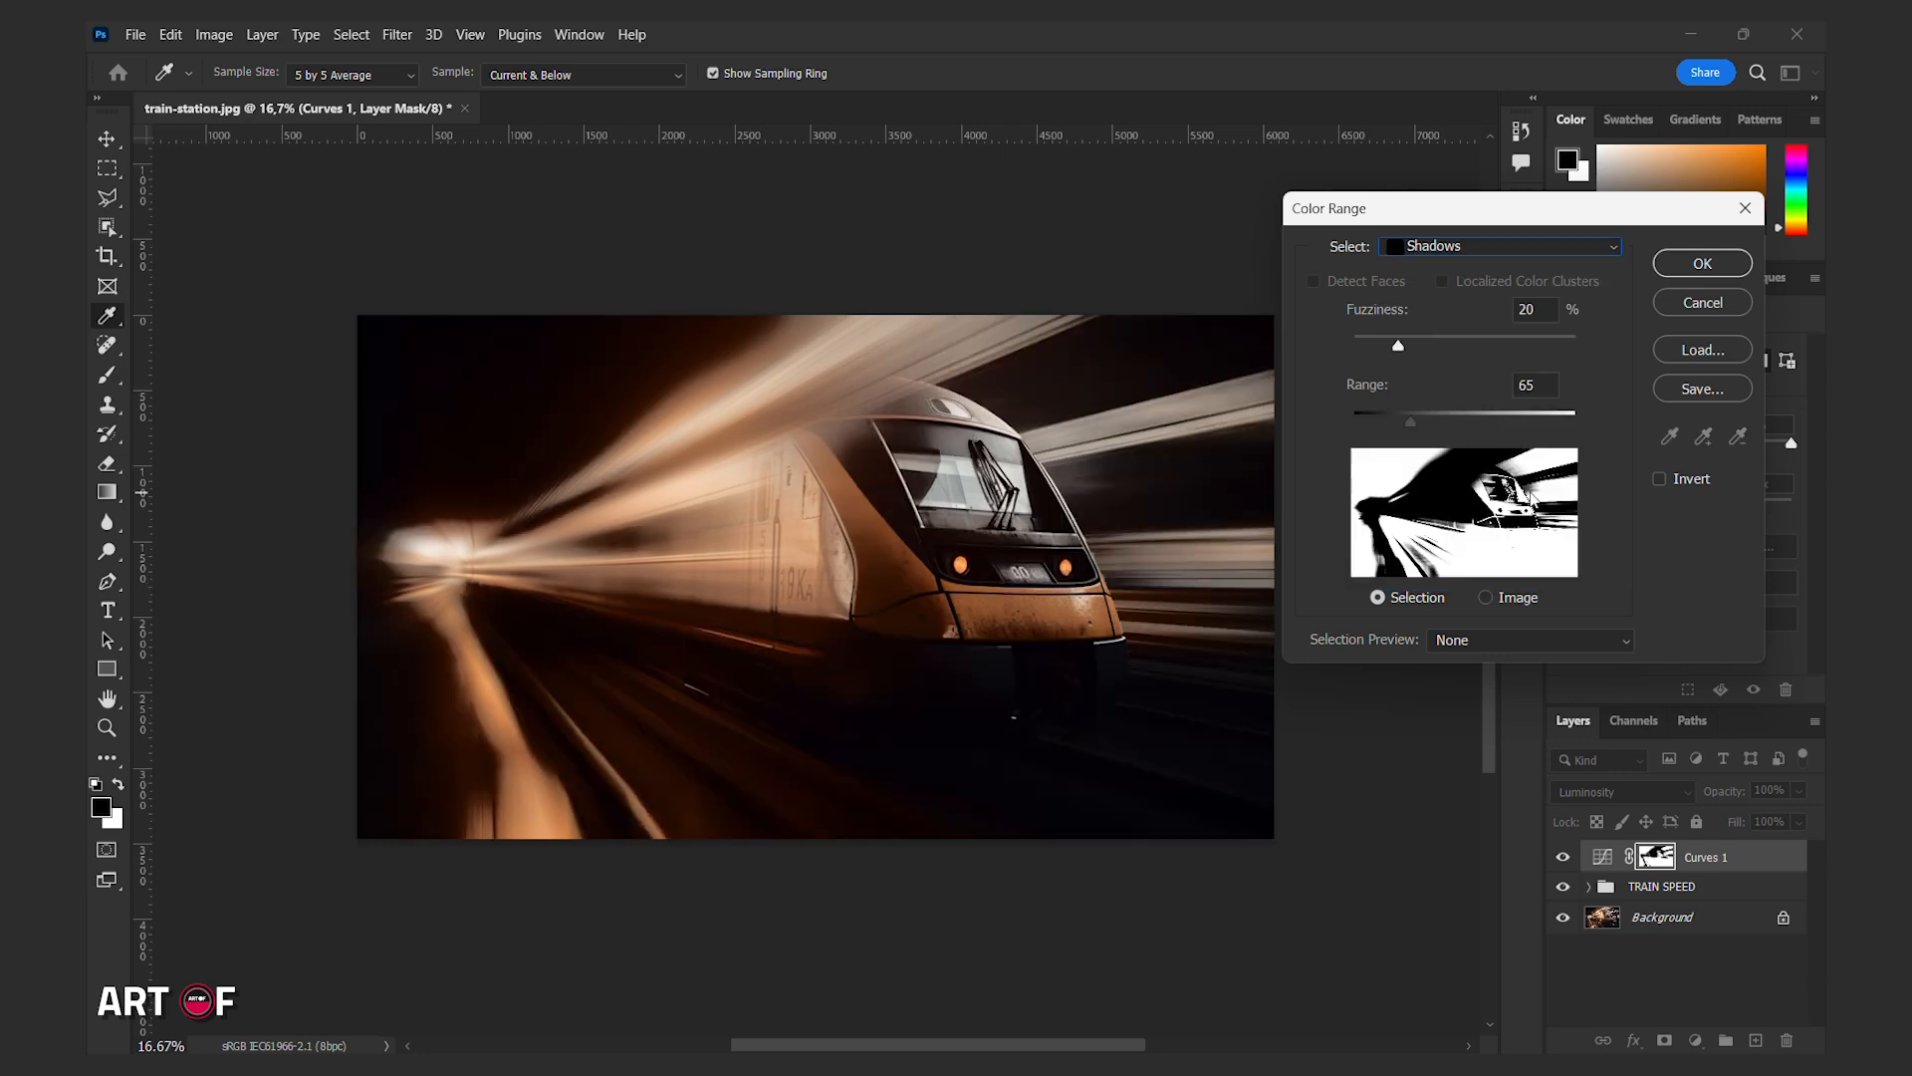
pyautogui.moveTo(1421, 421)
pyautogui.mouseDown()
pyautogui.moveTo(1472, 420)
pyautogui.moveTo(1454, 412)
pyautogui.mouseUp()
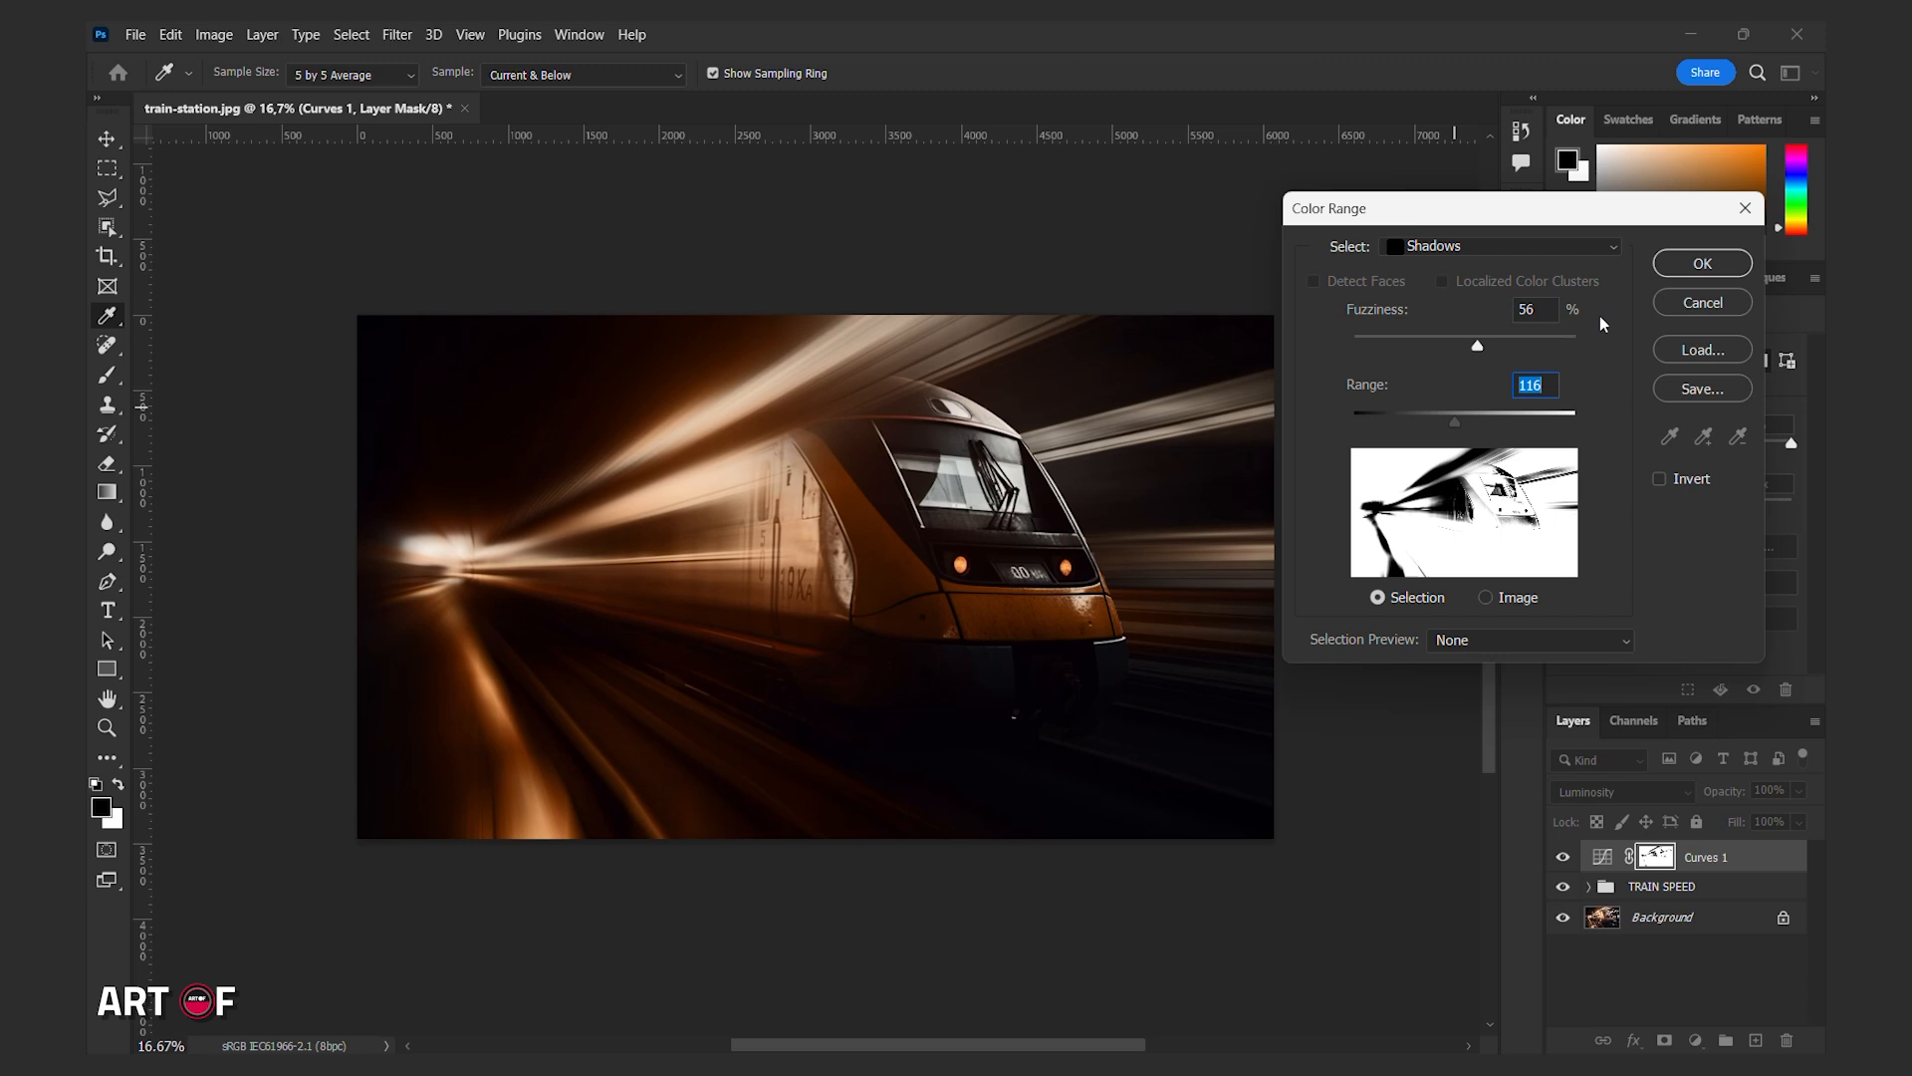
pyautogui.click(1703, 263)
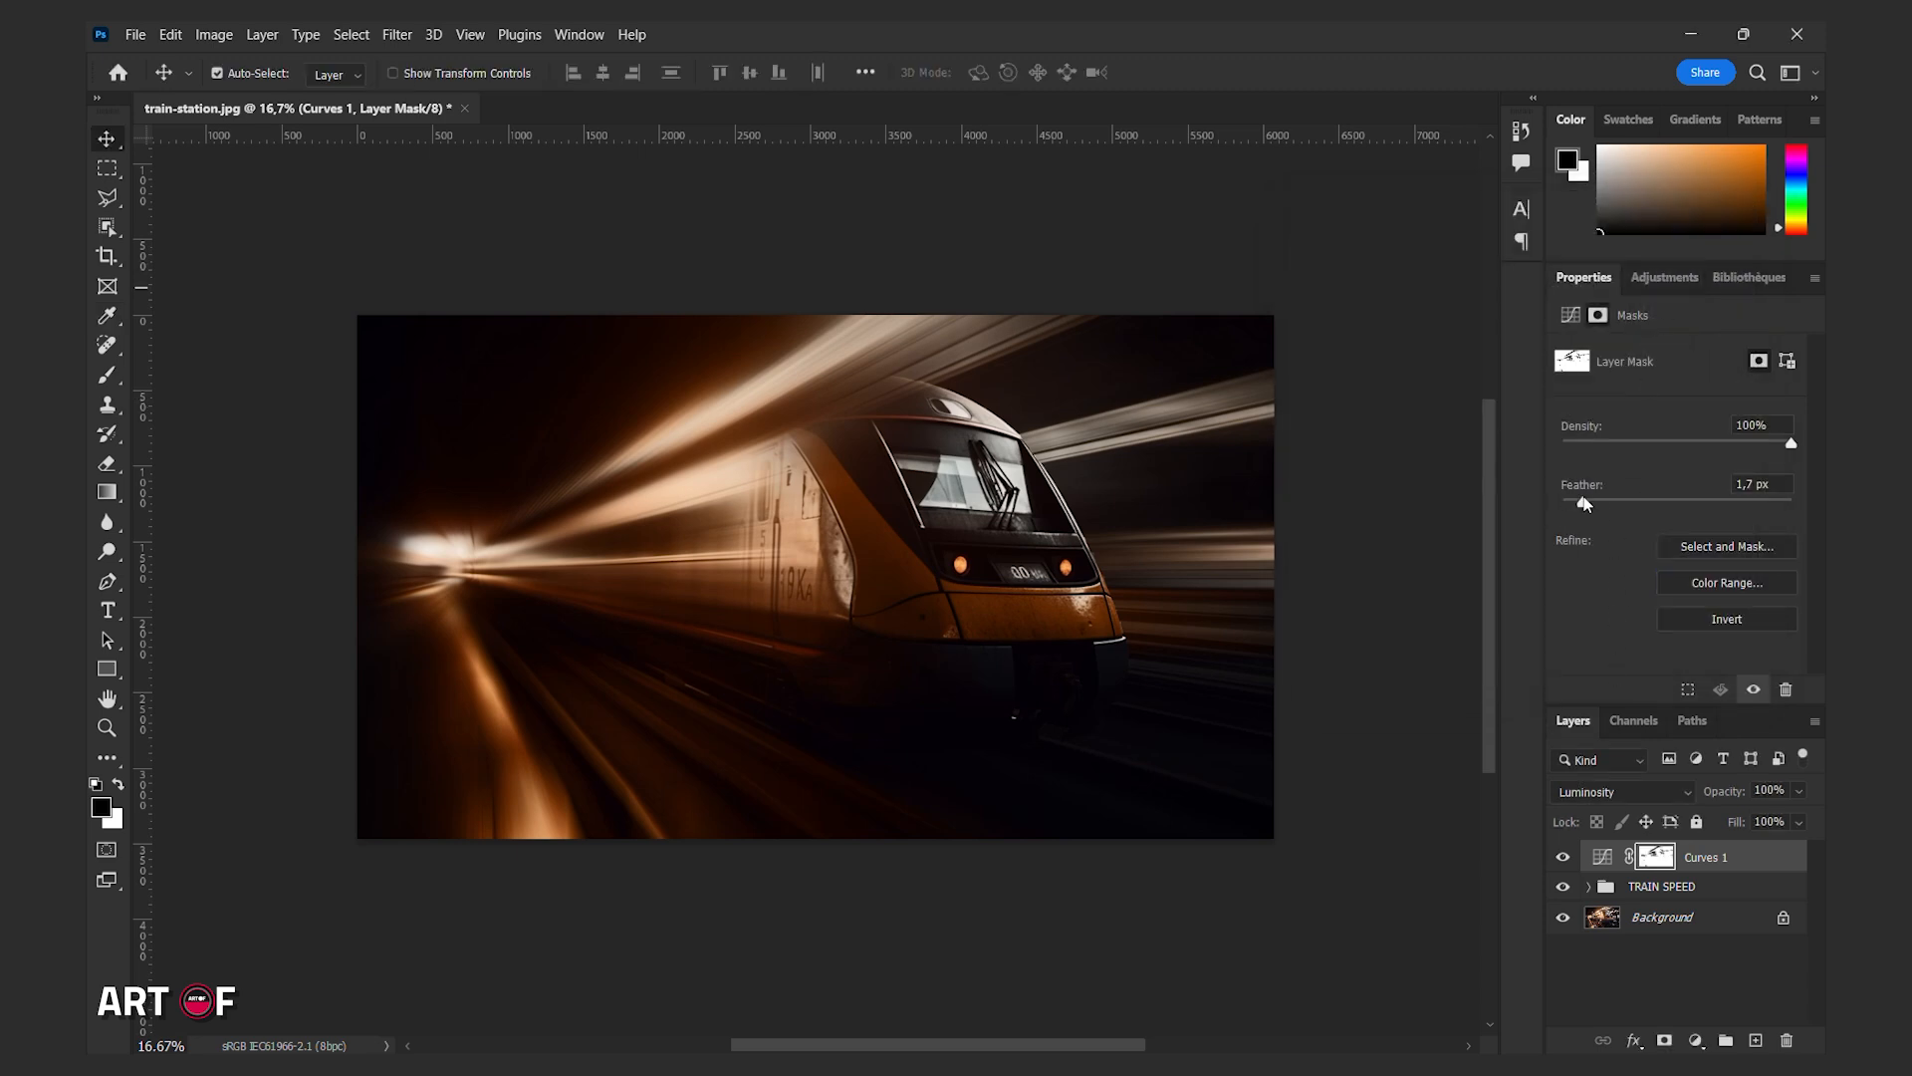
pyautogui.moveTo(1584, 504); pyautogui.dragTo(1680, 505)
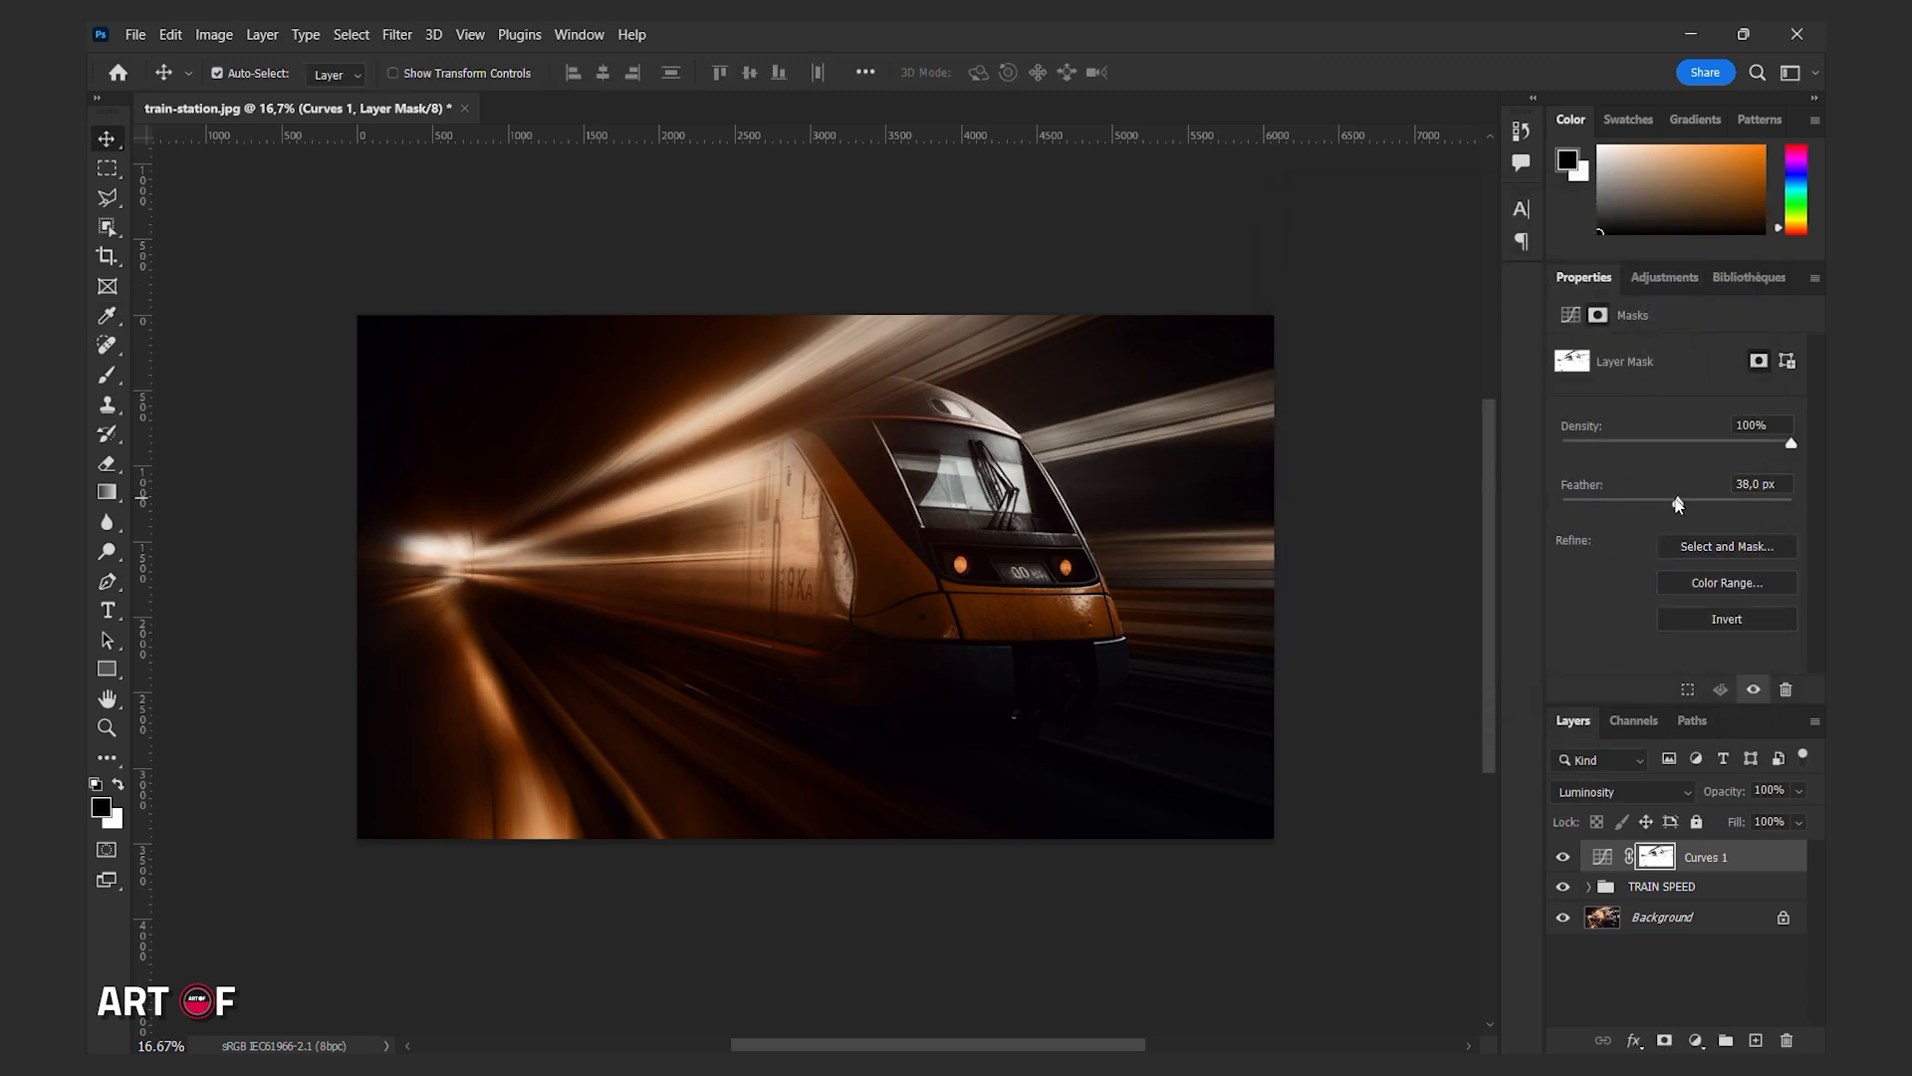
# Add a second Curves adjustment that brightens the midtones and set its blend mode to Luminosity.
pyautogui.click(1695, 1040)
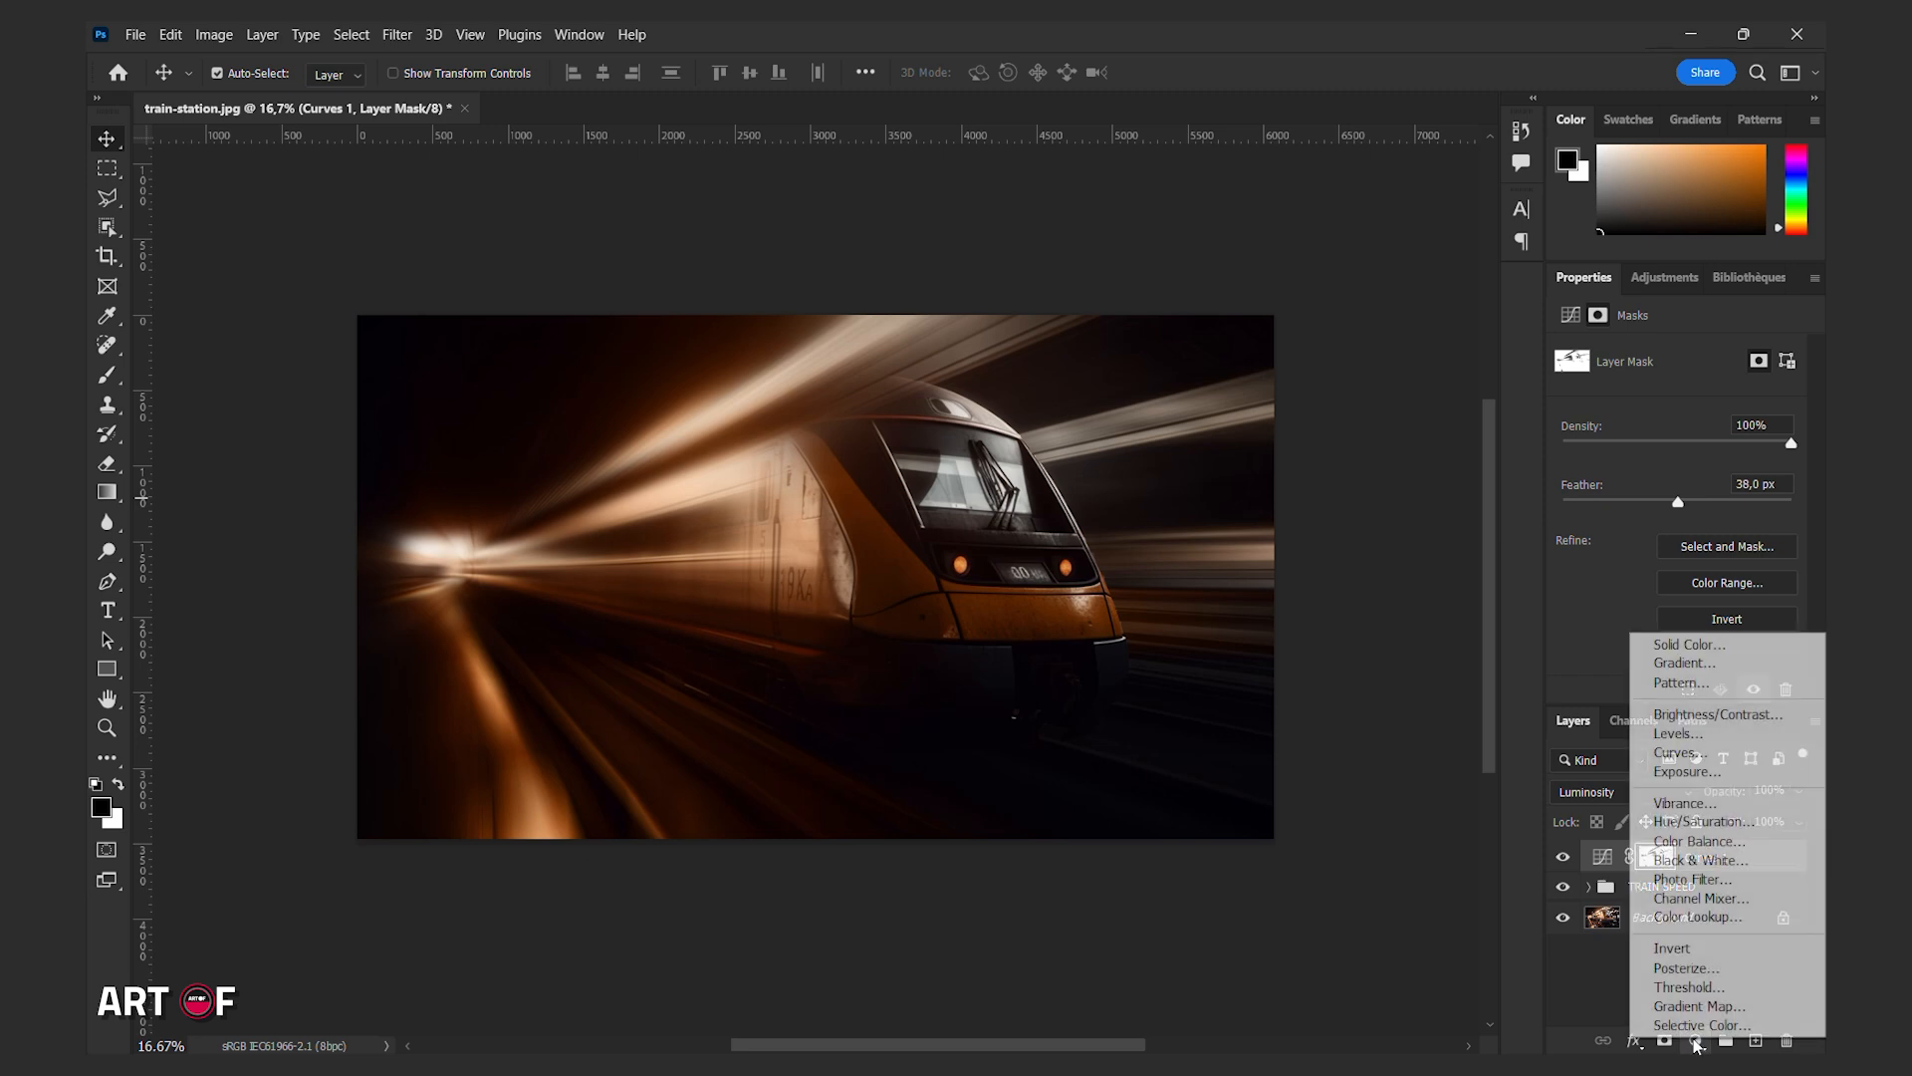
pyautogui.click(1684, 753)
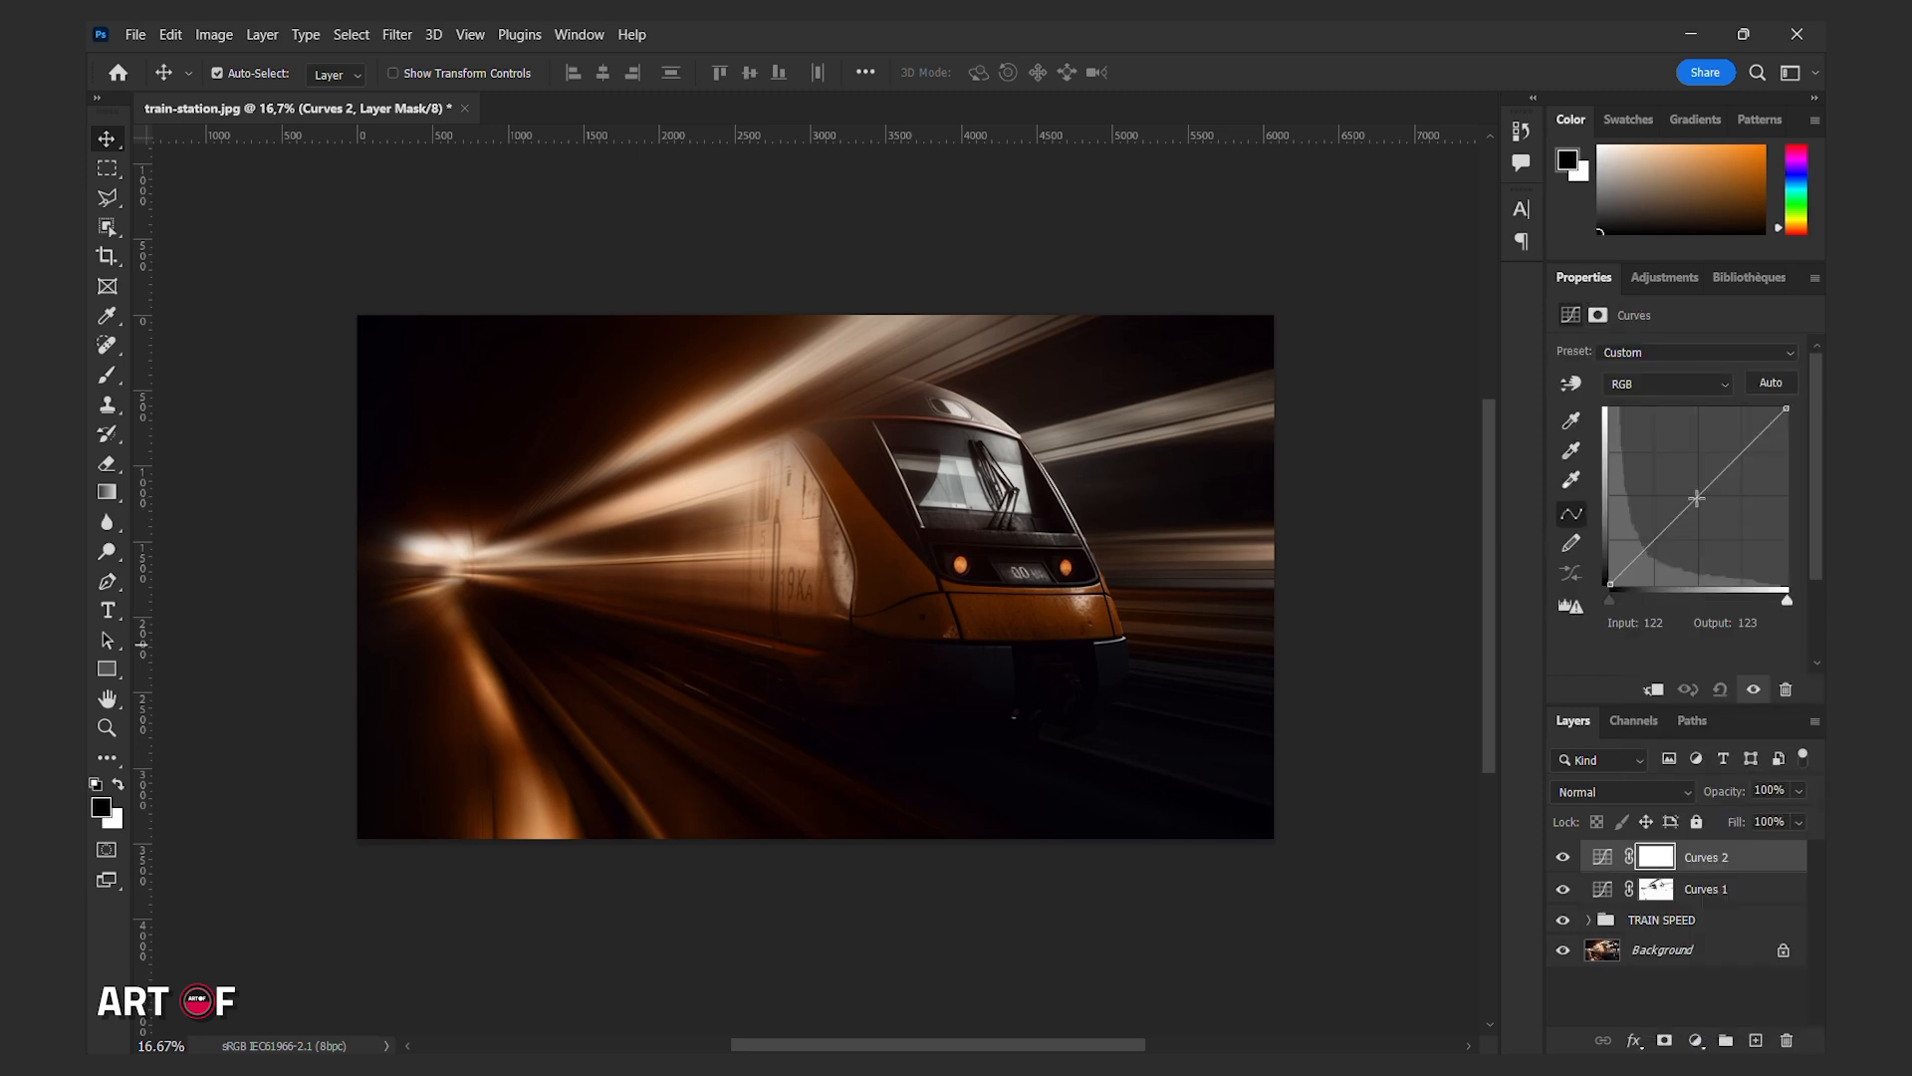
pyautogui.moveTo(1693, 502); pyautogui.dragTo(1685, 466)
pyautogui.click(1623, 792)
pyautogui.click(1646, 1030)
# Build the Curves 2 mask with Color Range Highlights, fuzziness 0% and range 151, then feather the mask.
pyautogui.click(1655, 857)
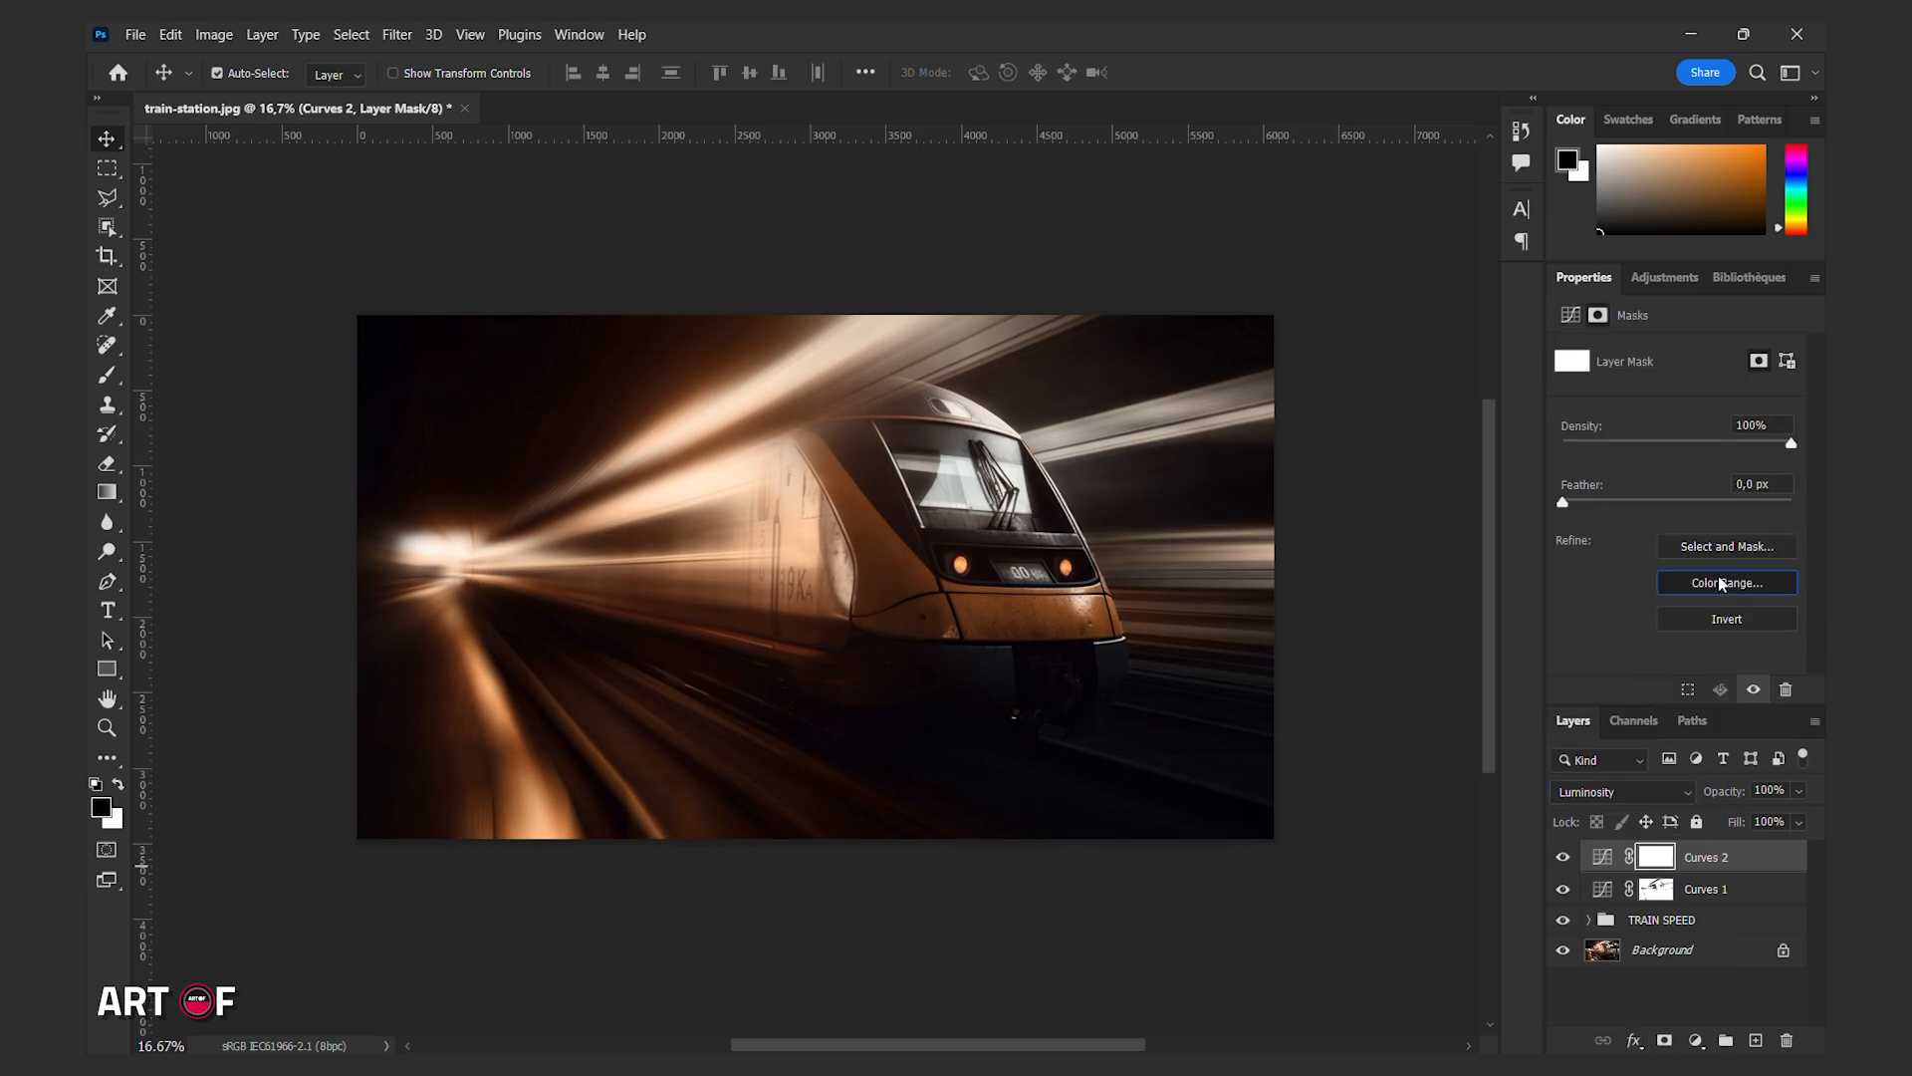
pyautogui.click(1686, 583)
pyautogui.click(1508, 253)
pyautogui.click(1496, 456)
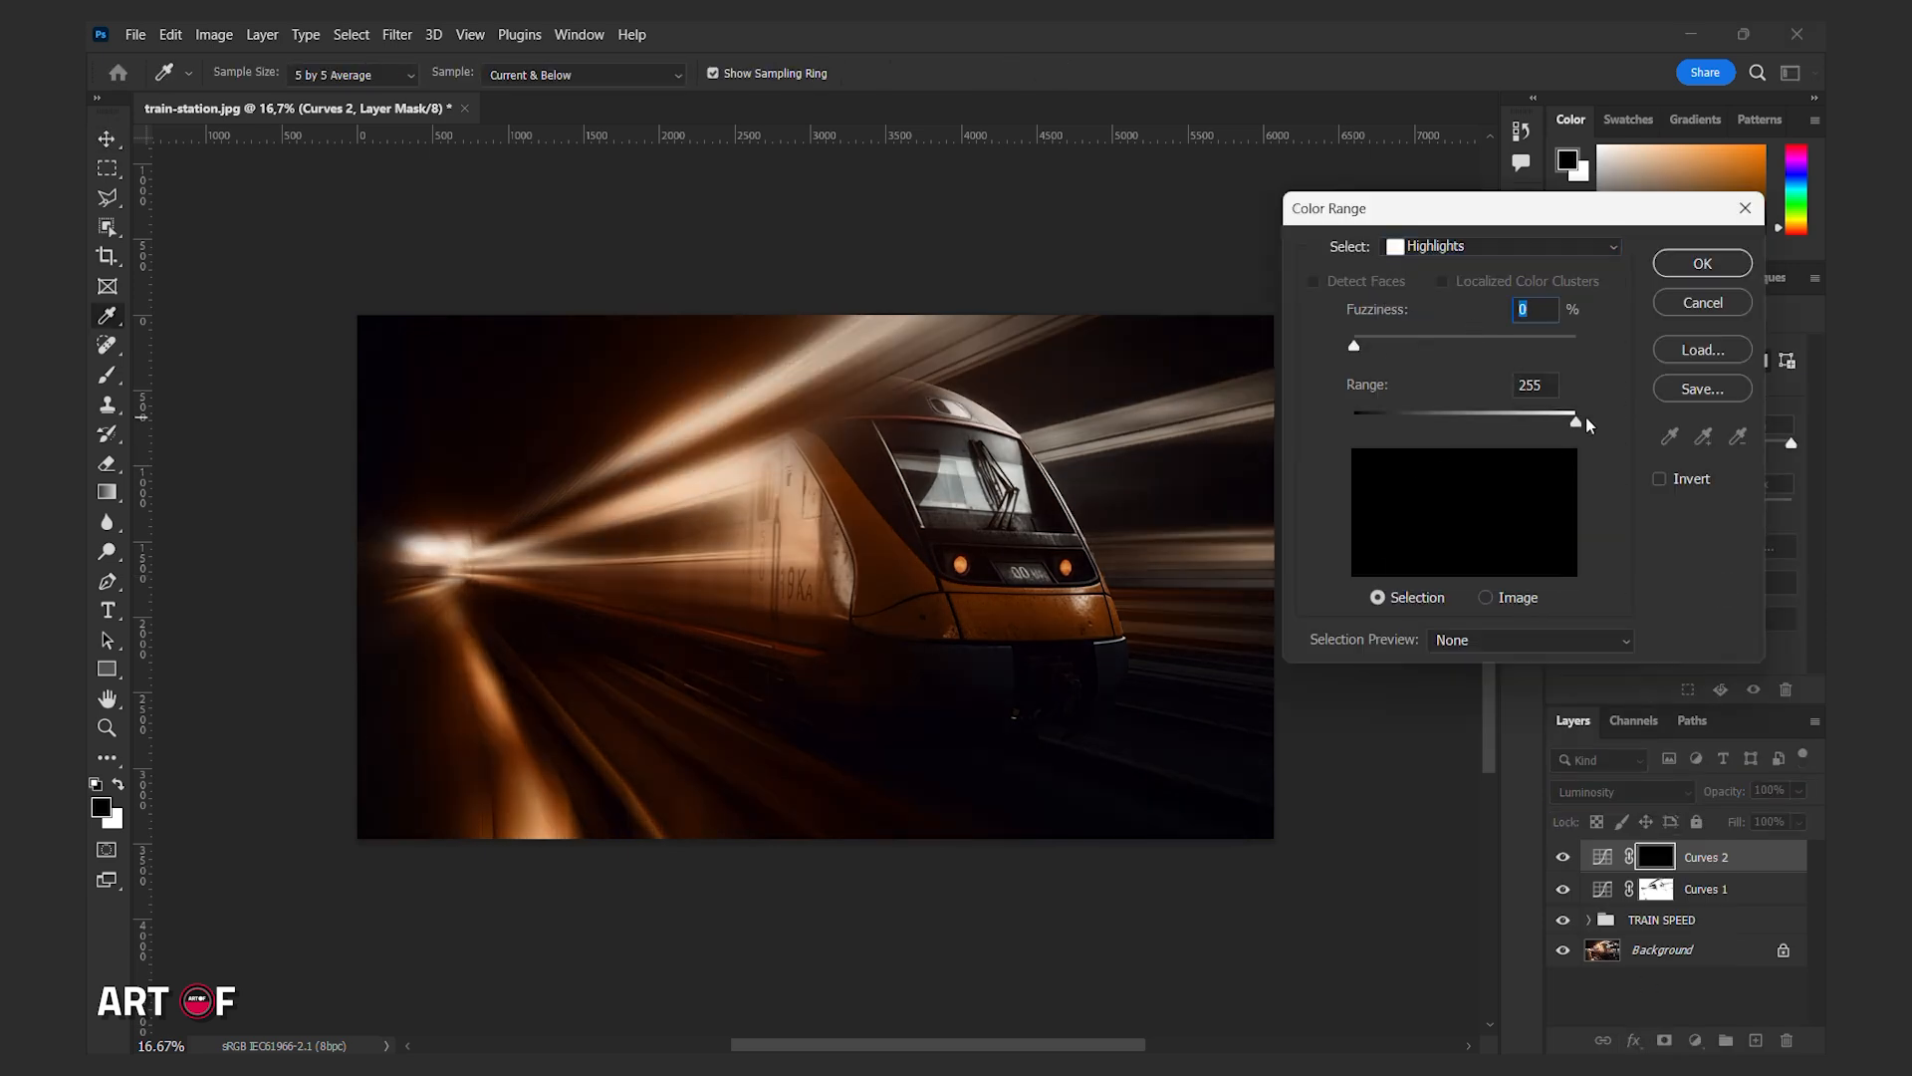
pyautogui.moveTo(1576, 421); pyautogui.dragTo(1486, 424)
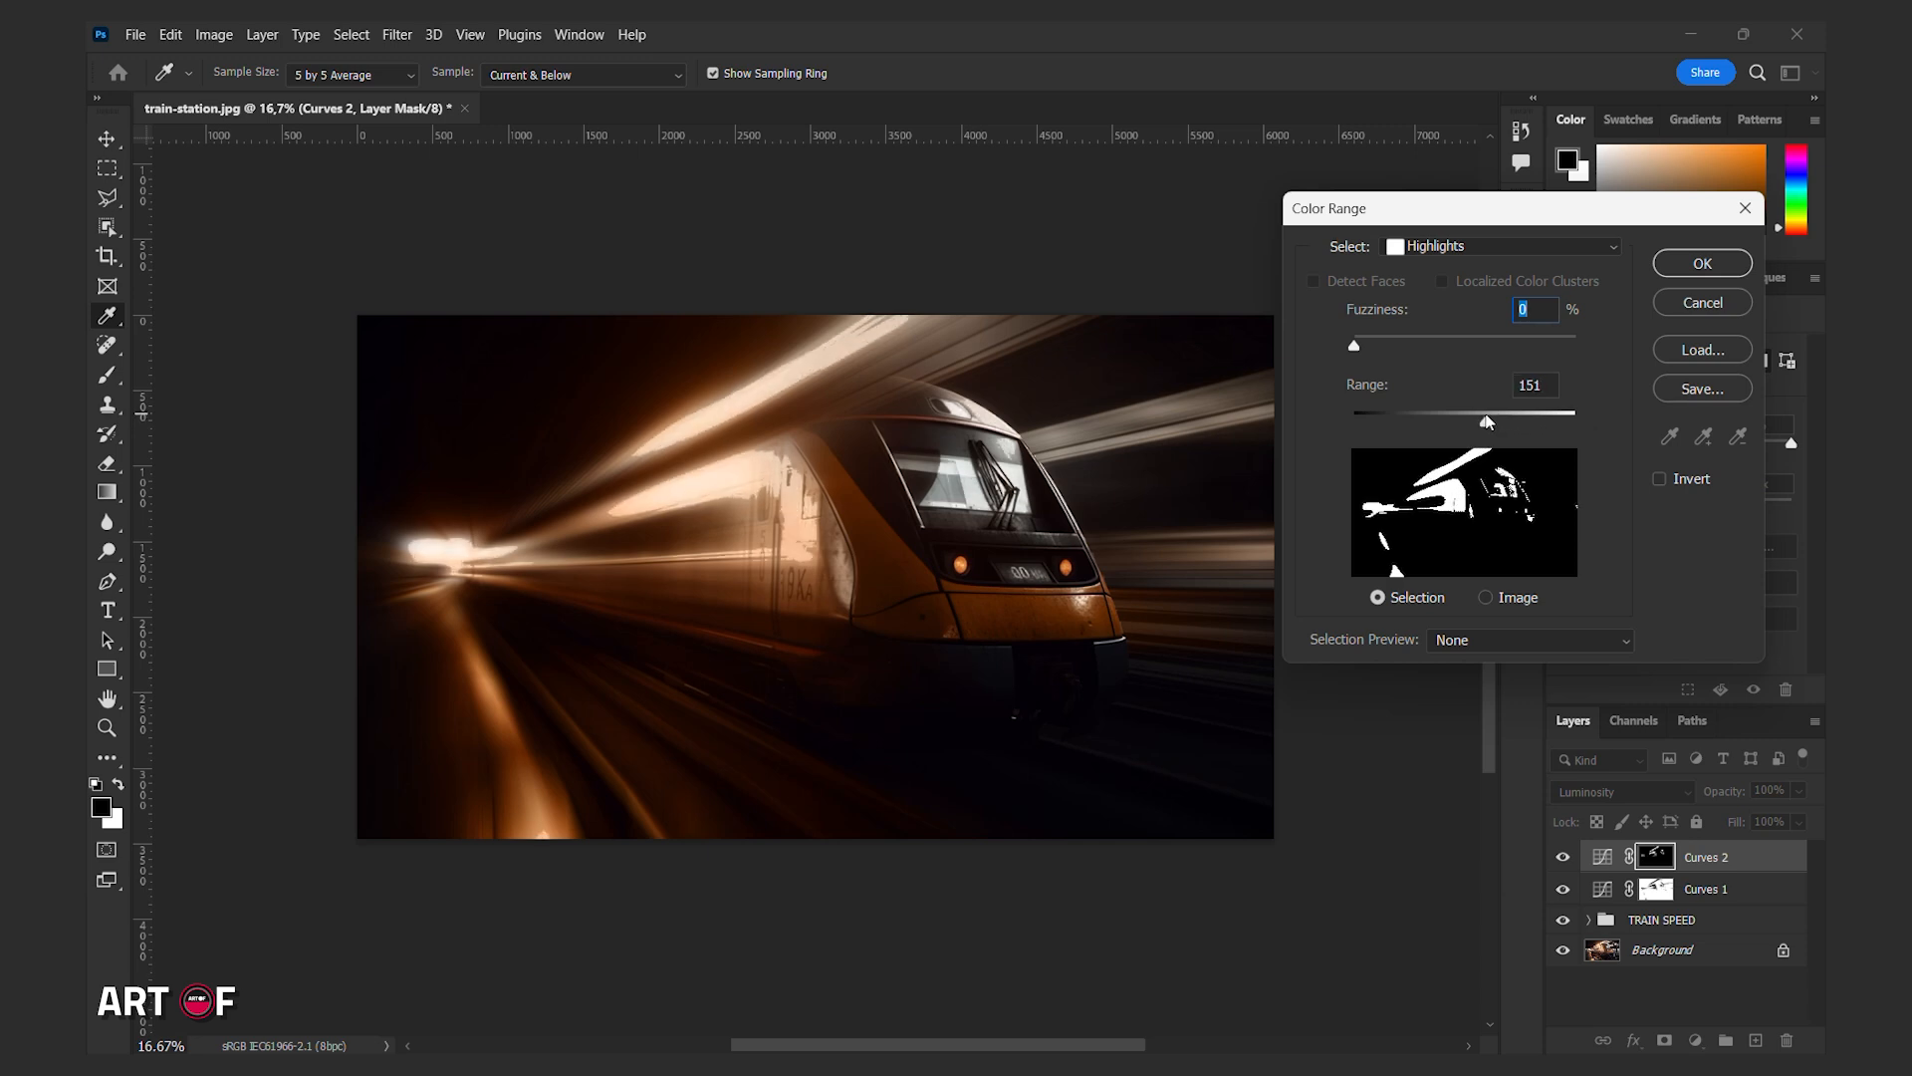
pyautogui.click(1528, 382)
pyautogui.click(1703, 263)
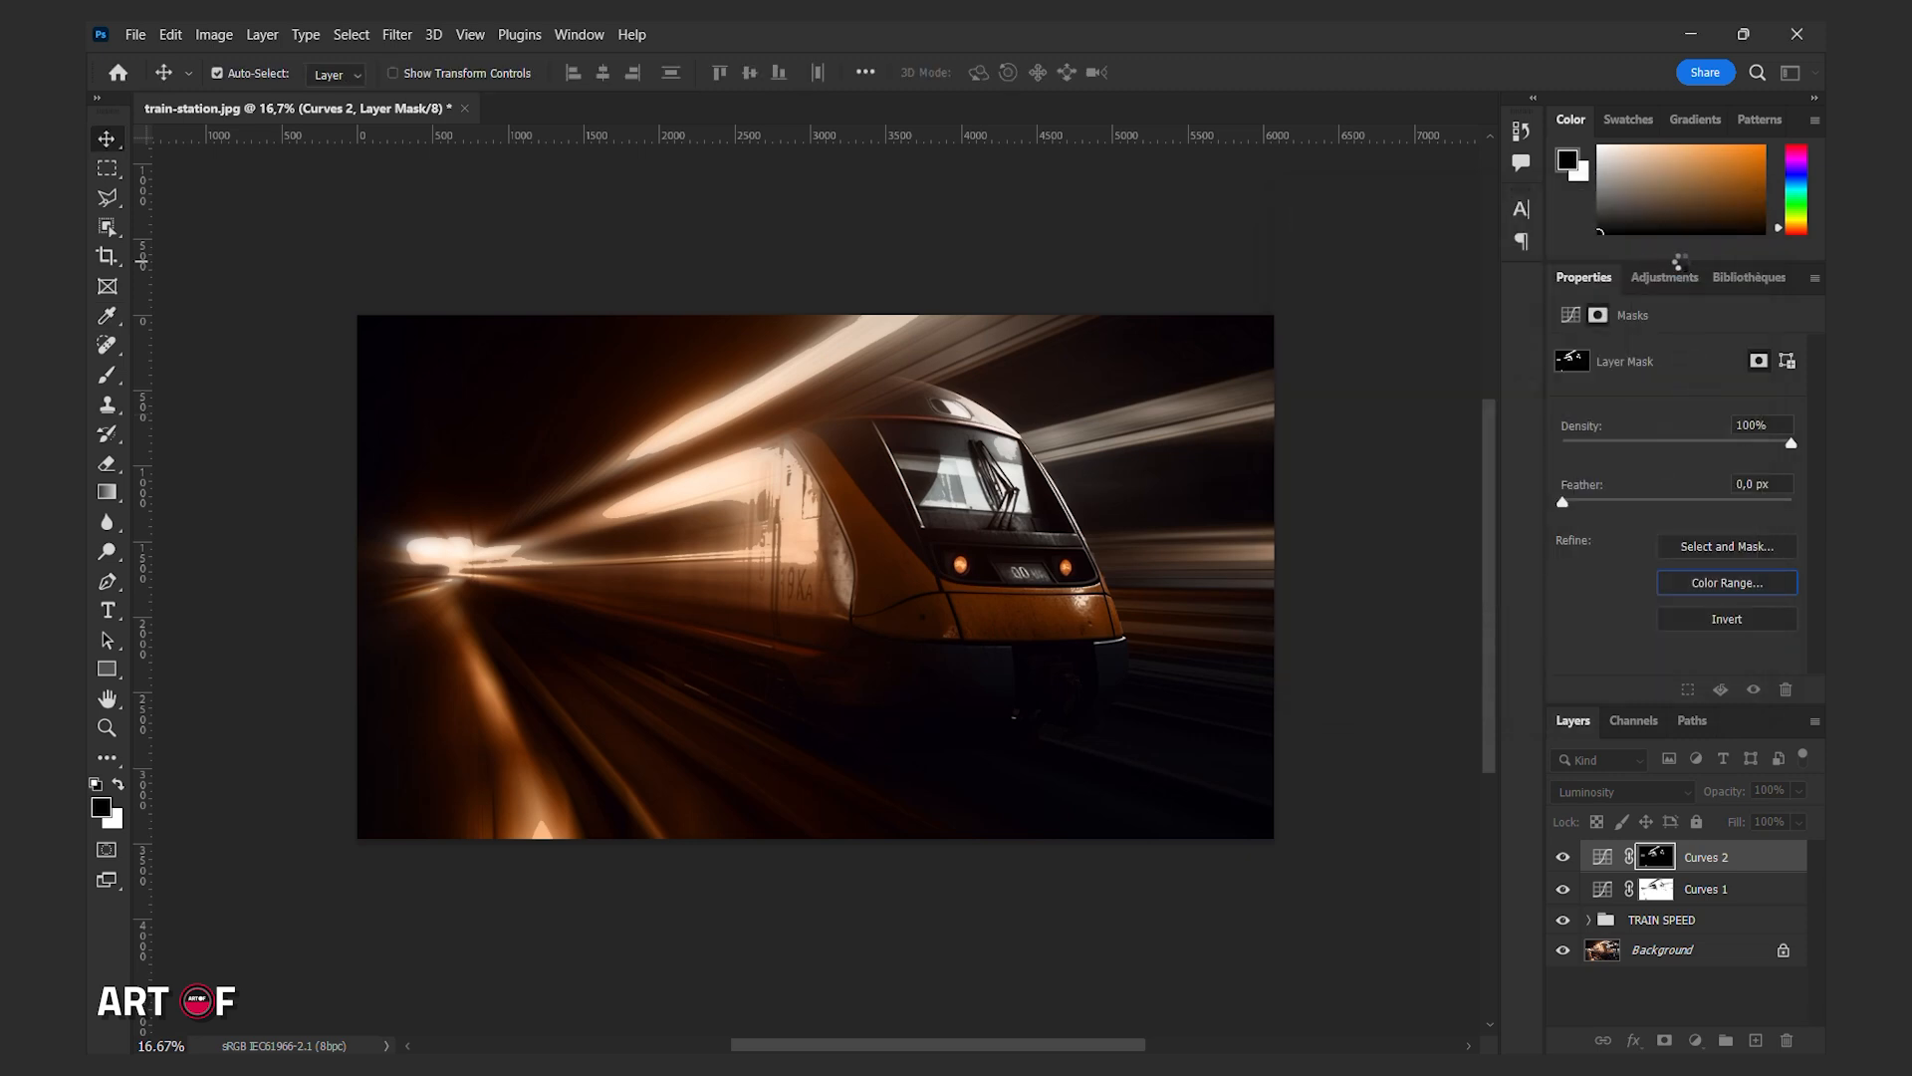
pyautogui.moveTo(1561, 501); pyautogui.dragTo(1698, 502)
# Group the Curves 1 and Curves 2 adjustments together and name the group lights.
pyautogui.keyDown('shift'); pyautogui.click(1714, 893); pyautogui.keyUp('shift')
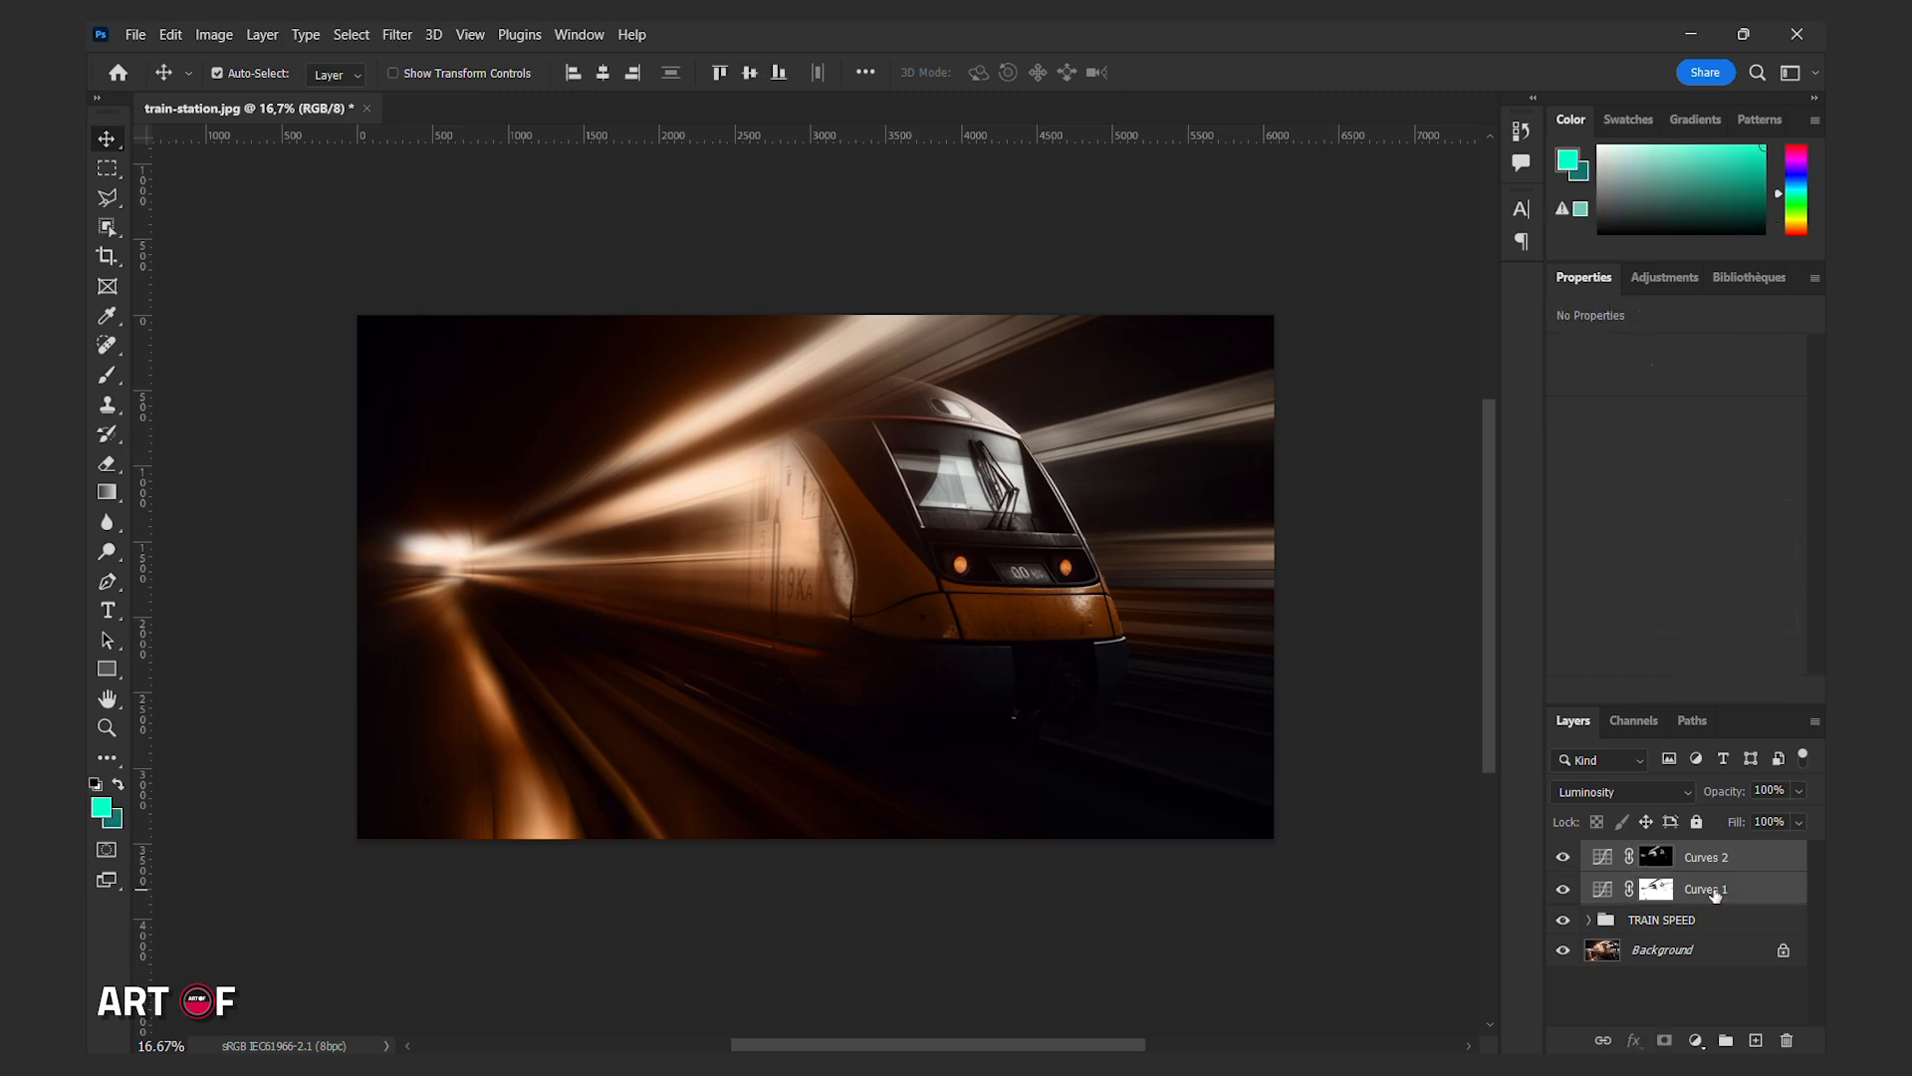
pyautogui.click(1724, 1042)
pyautogui.doubleClick(1646, 855)
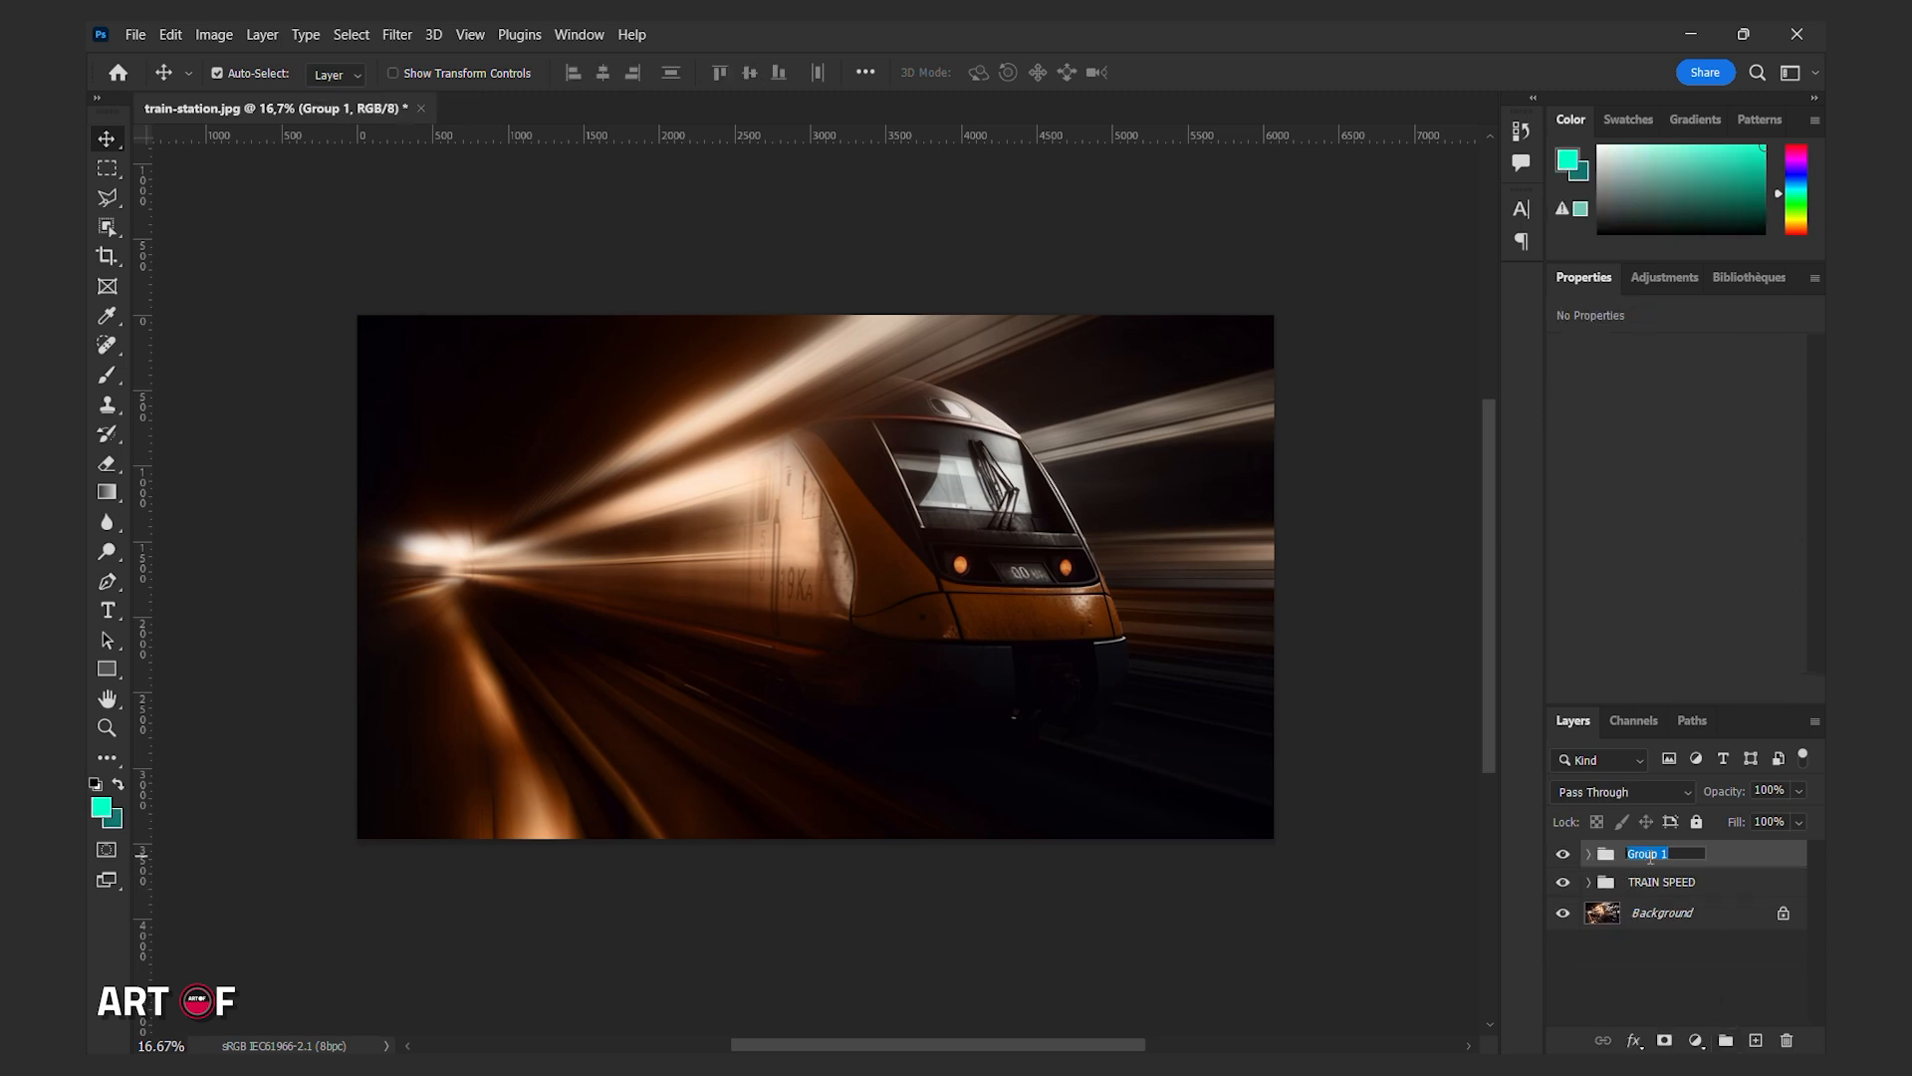
pyautogui.write('lights')
pyautogui.click(1703, 996)
# Add a Color Lookup adjustment above the lights group and set its 3DLUT file to FallColors.look.
pyautogui.click(1691, 857)
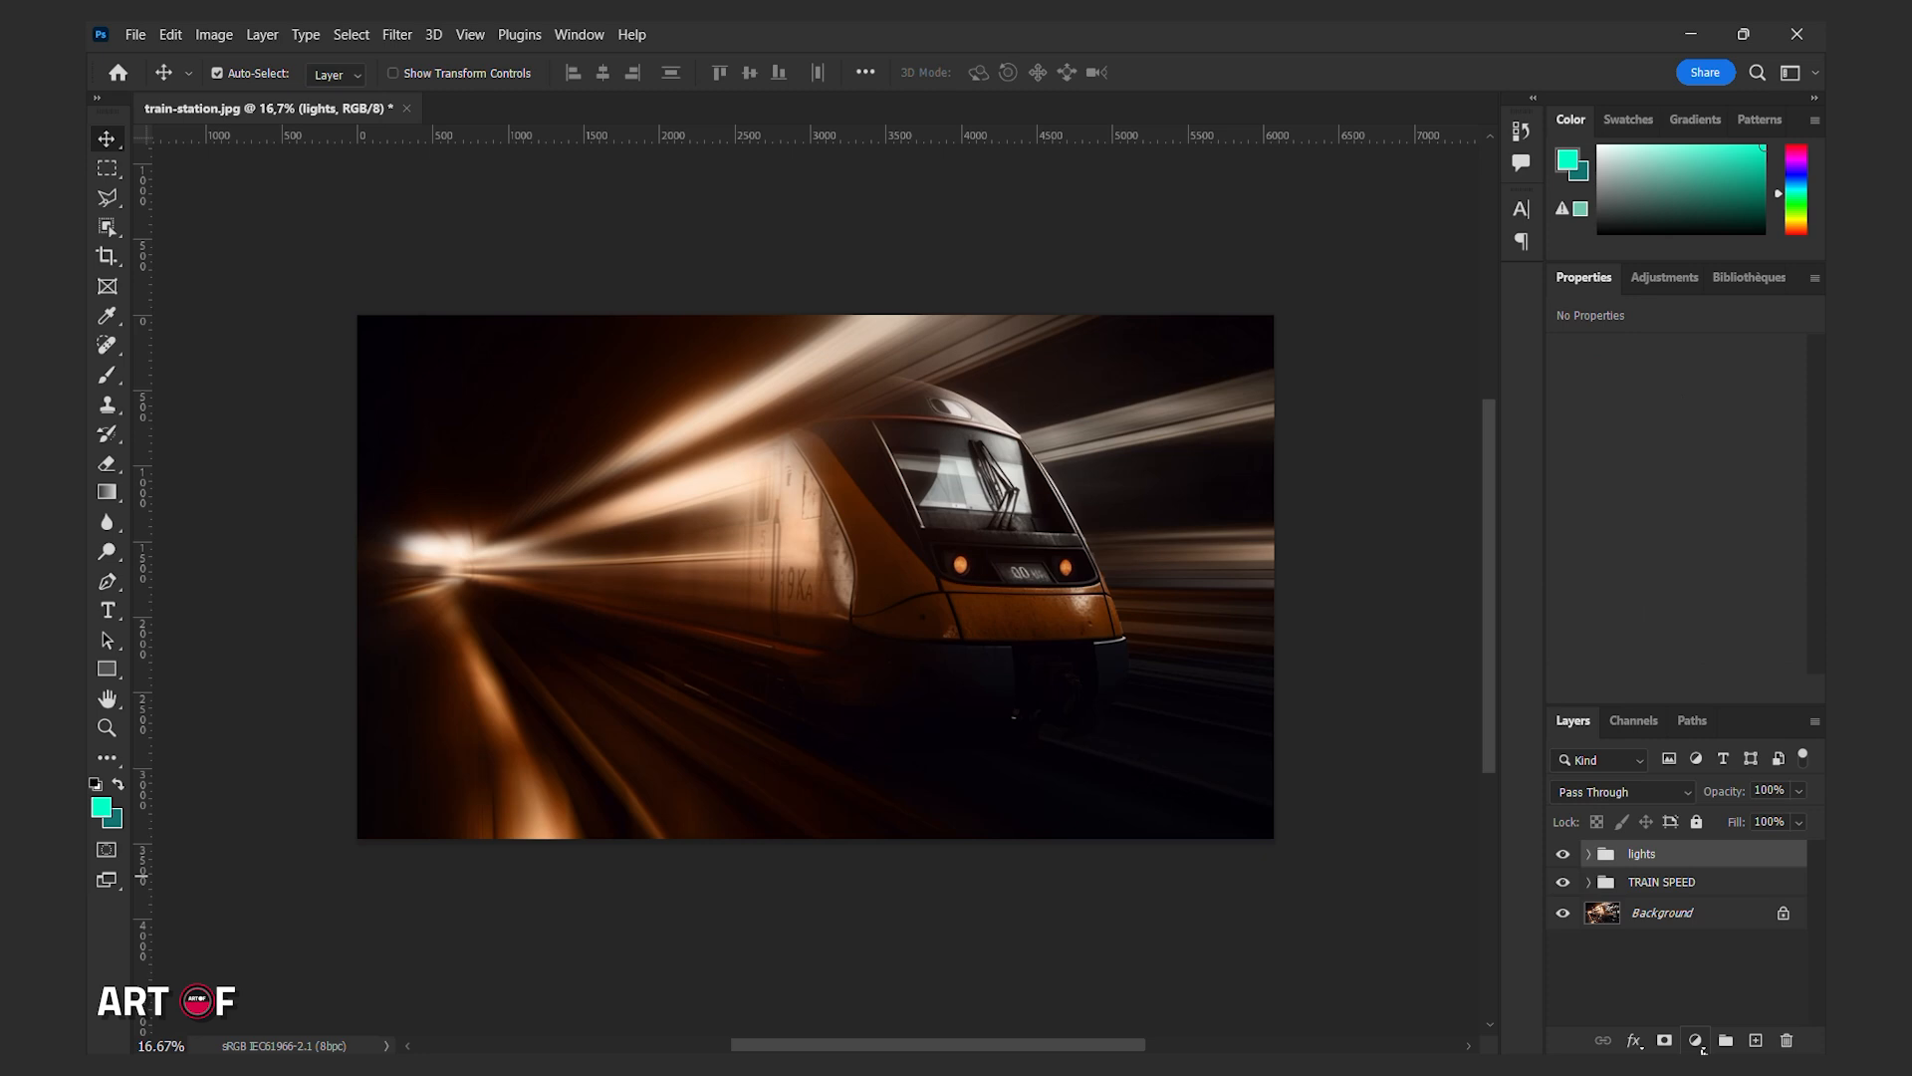
pyautogui.click(1695, 1039)
pyautogui.click(1700, 920)
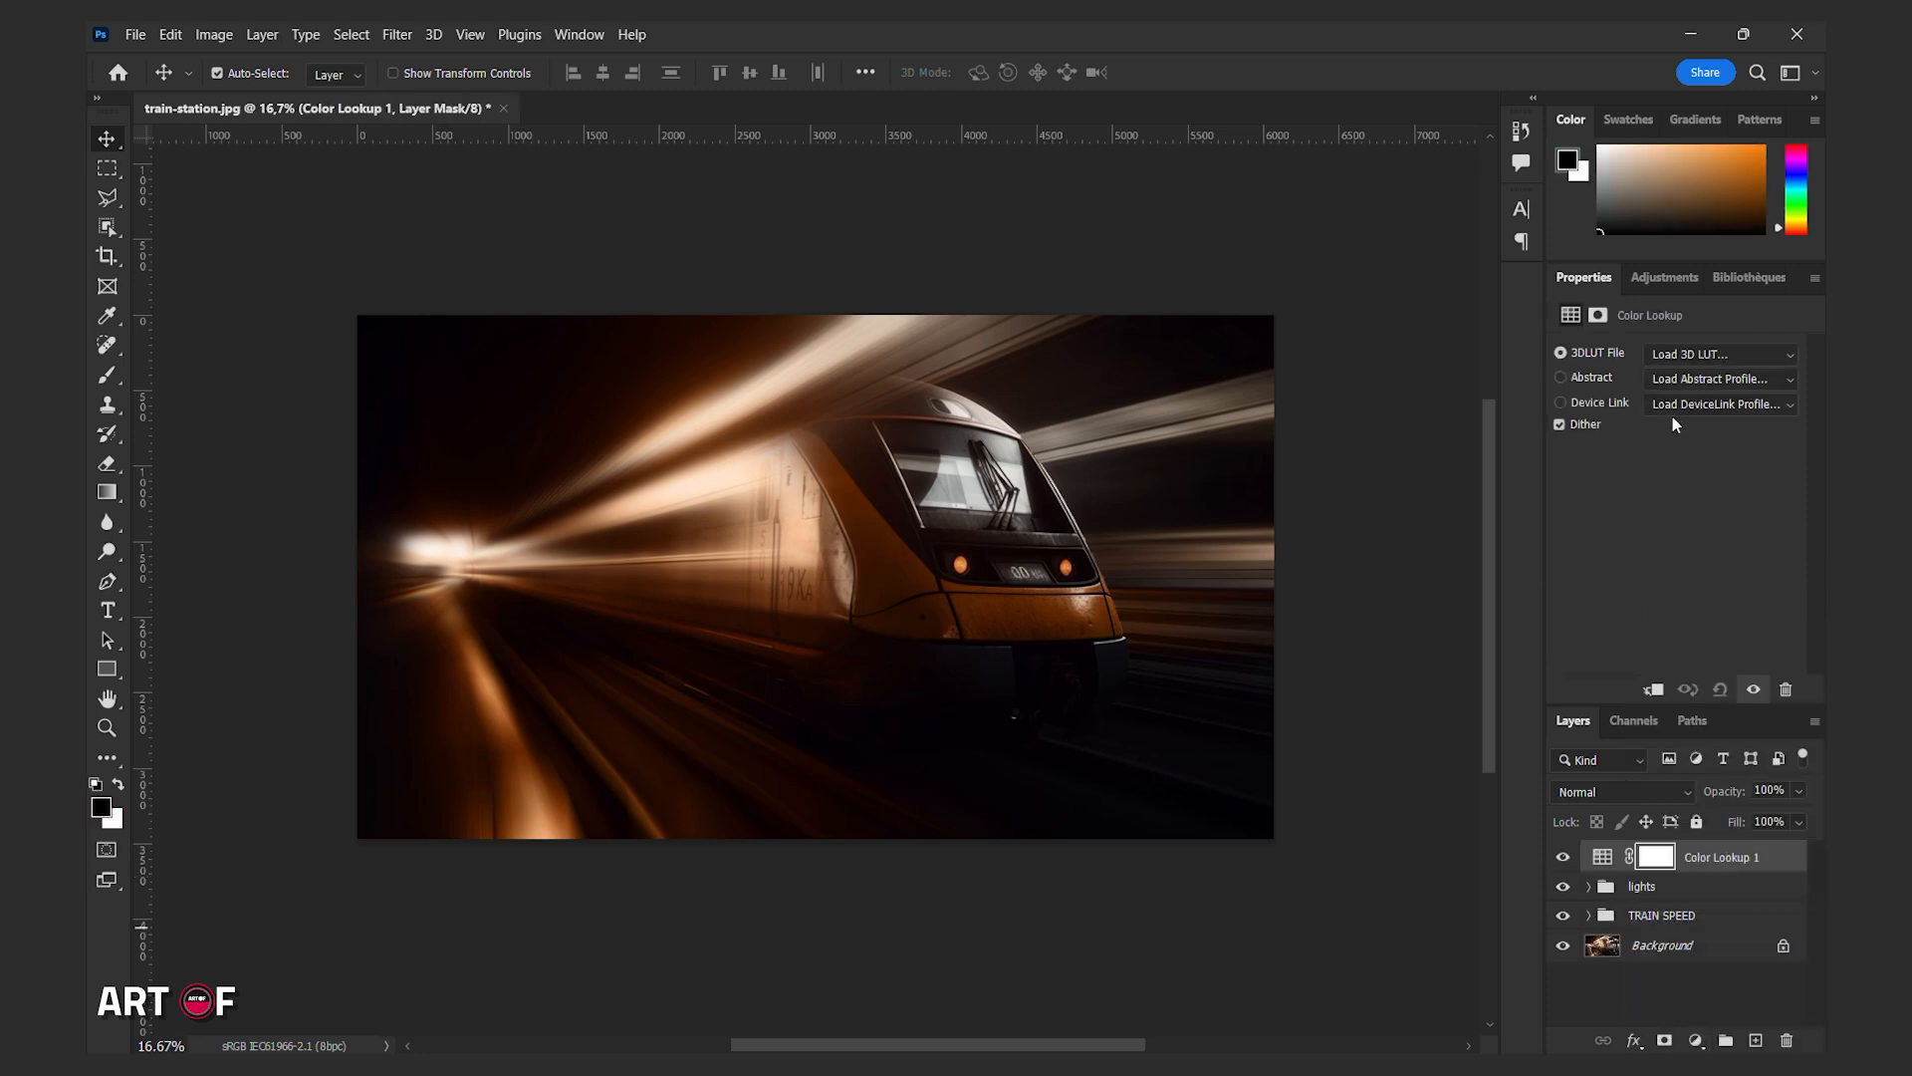
pyautogui.click(1693, 355)
pyautogui.click(1647, 432)
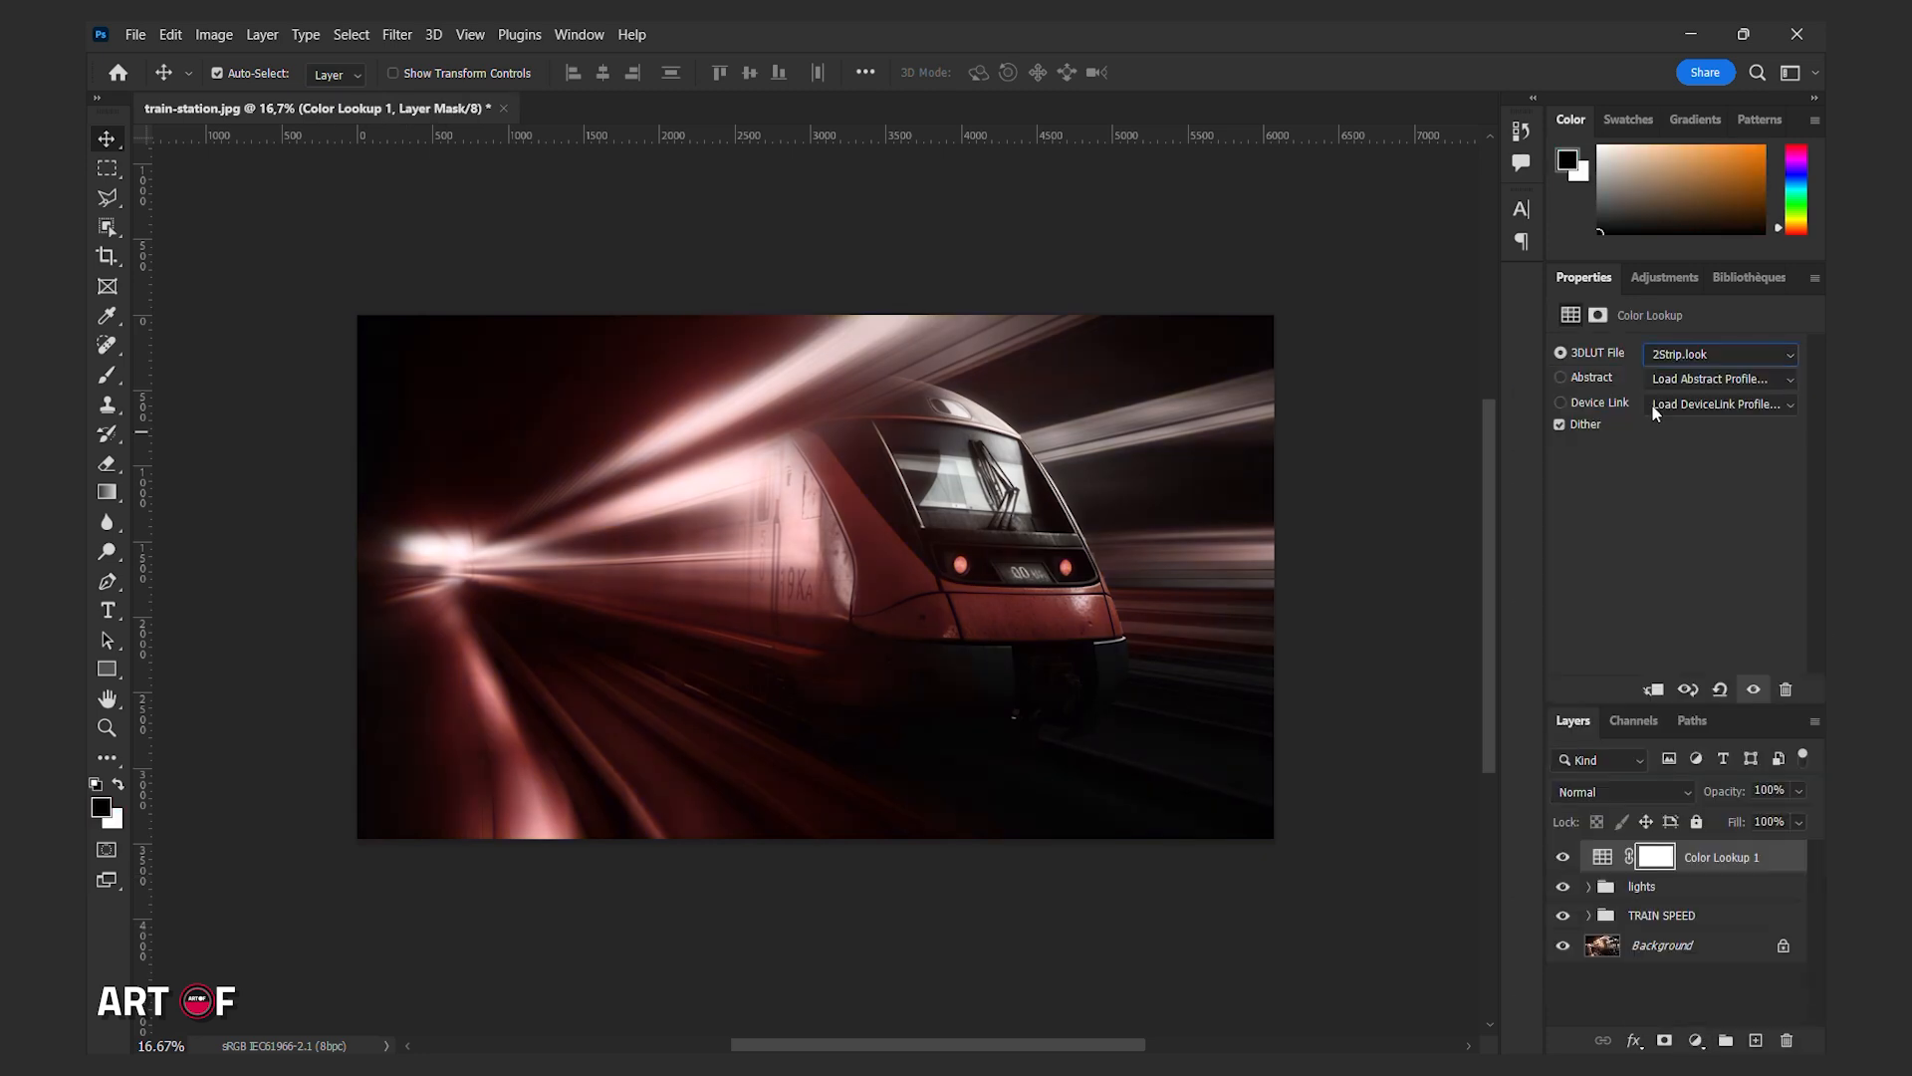
pyautogui.scroll(-1, 1679, 352)
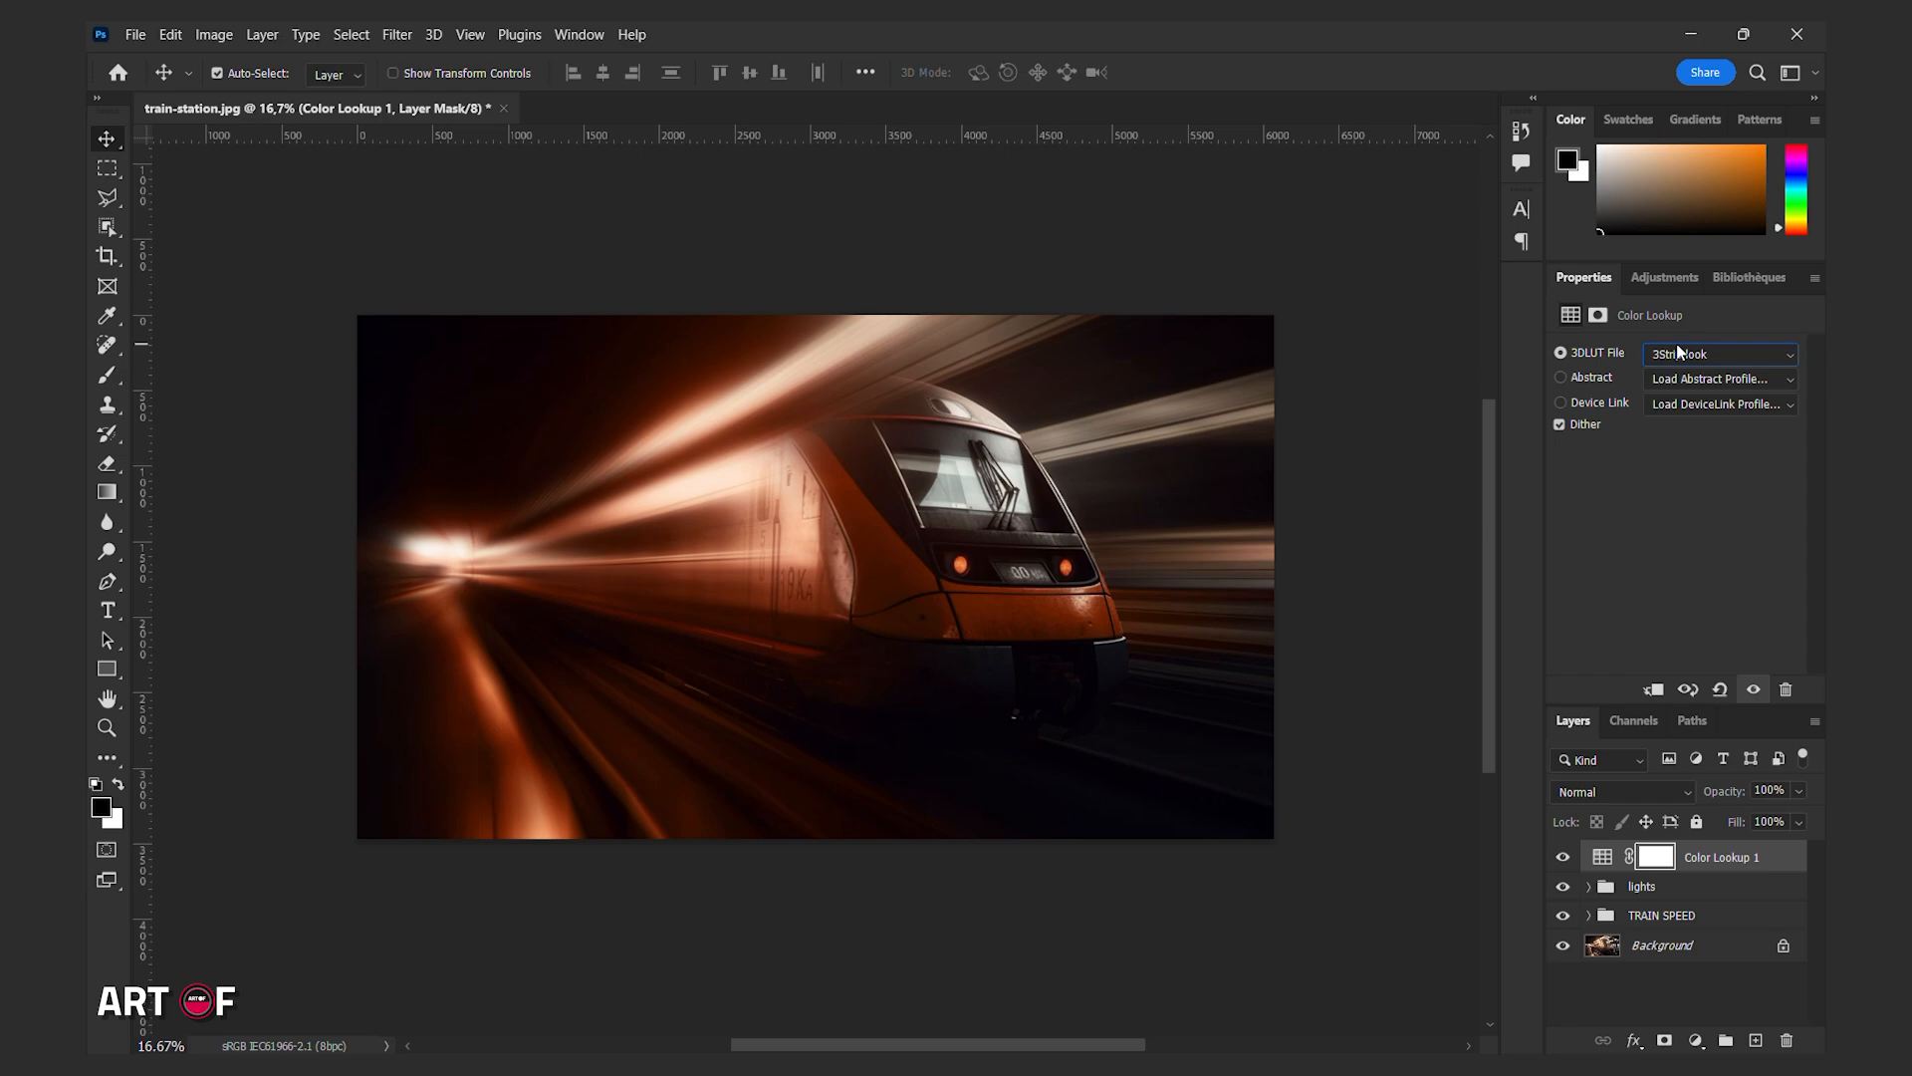
pyautogui.scroll(-7, 1679, 352)
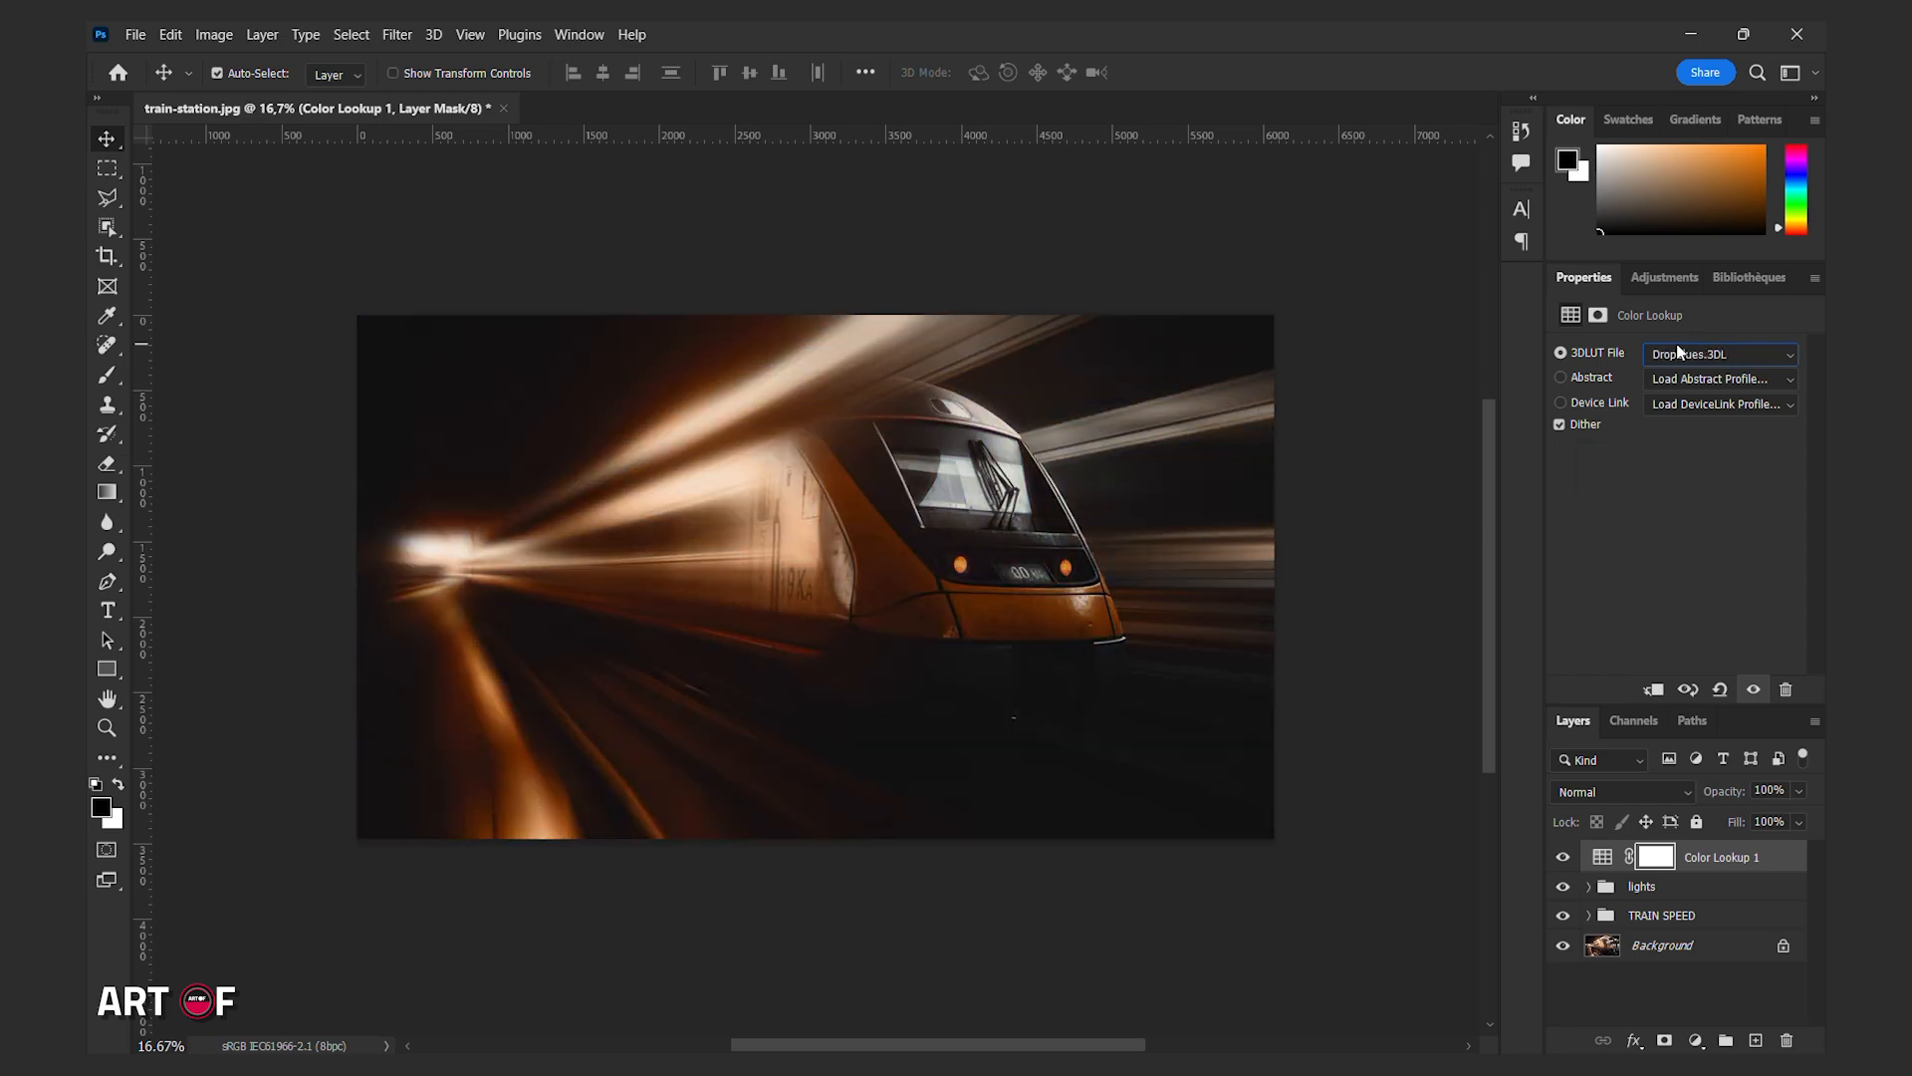
pyautogui.scroll(-2, 1679, 353)
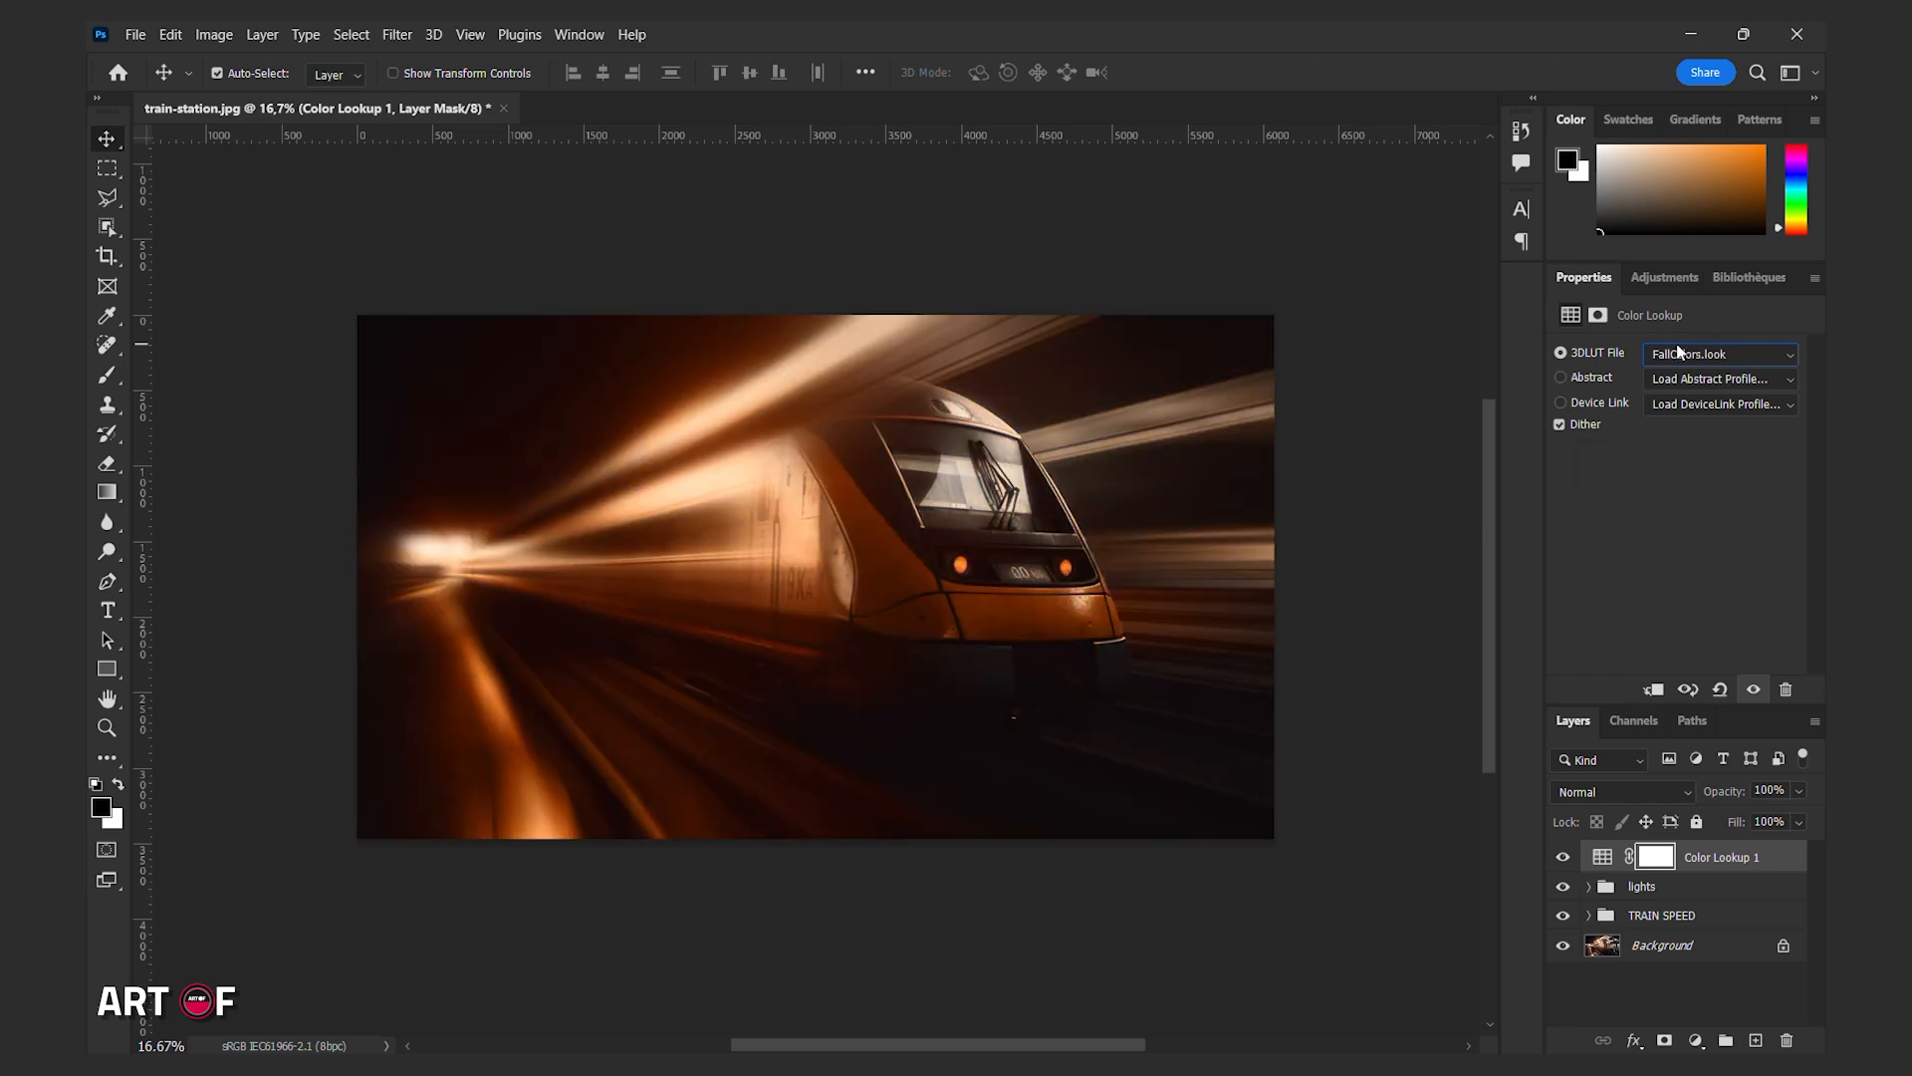
pyautogui.keyDown('alt'); pyautogui.click(1563, 945); pyautogui.keyUp('alt')
pyautogui.keyDown('alt'); pyautogui.click(1563, 945); pyautogui.keyUp('alt')
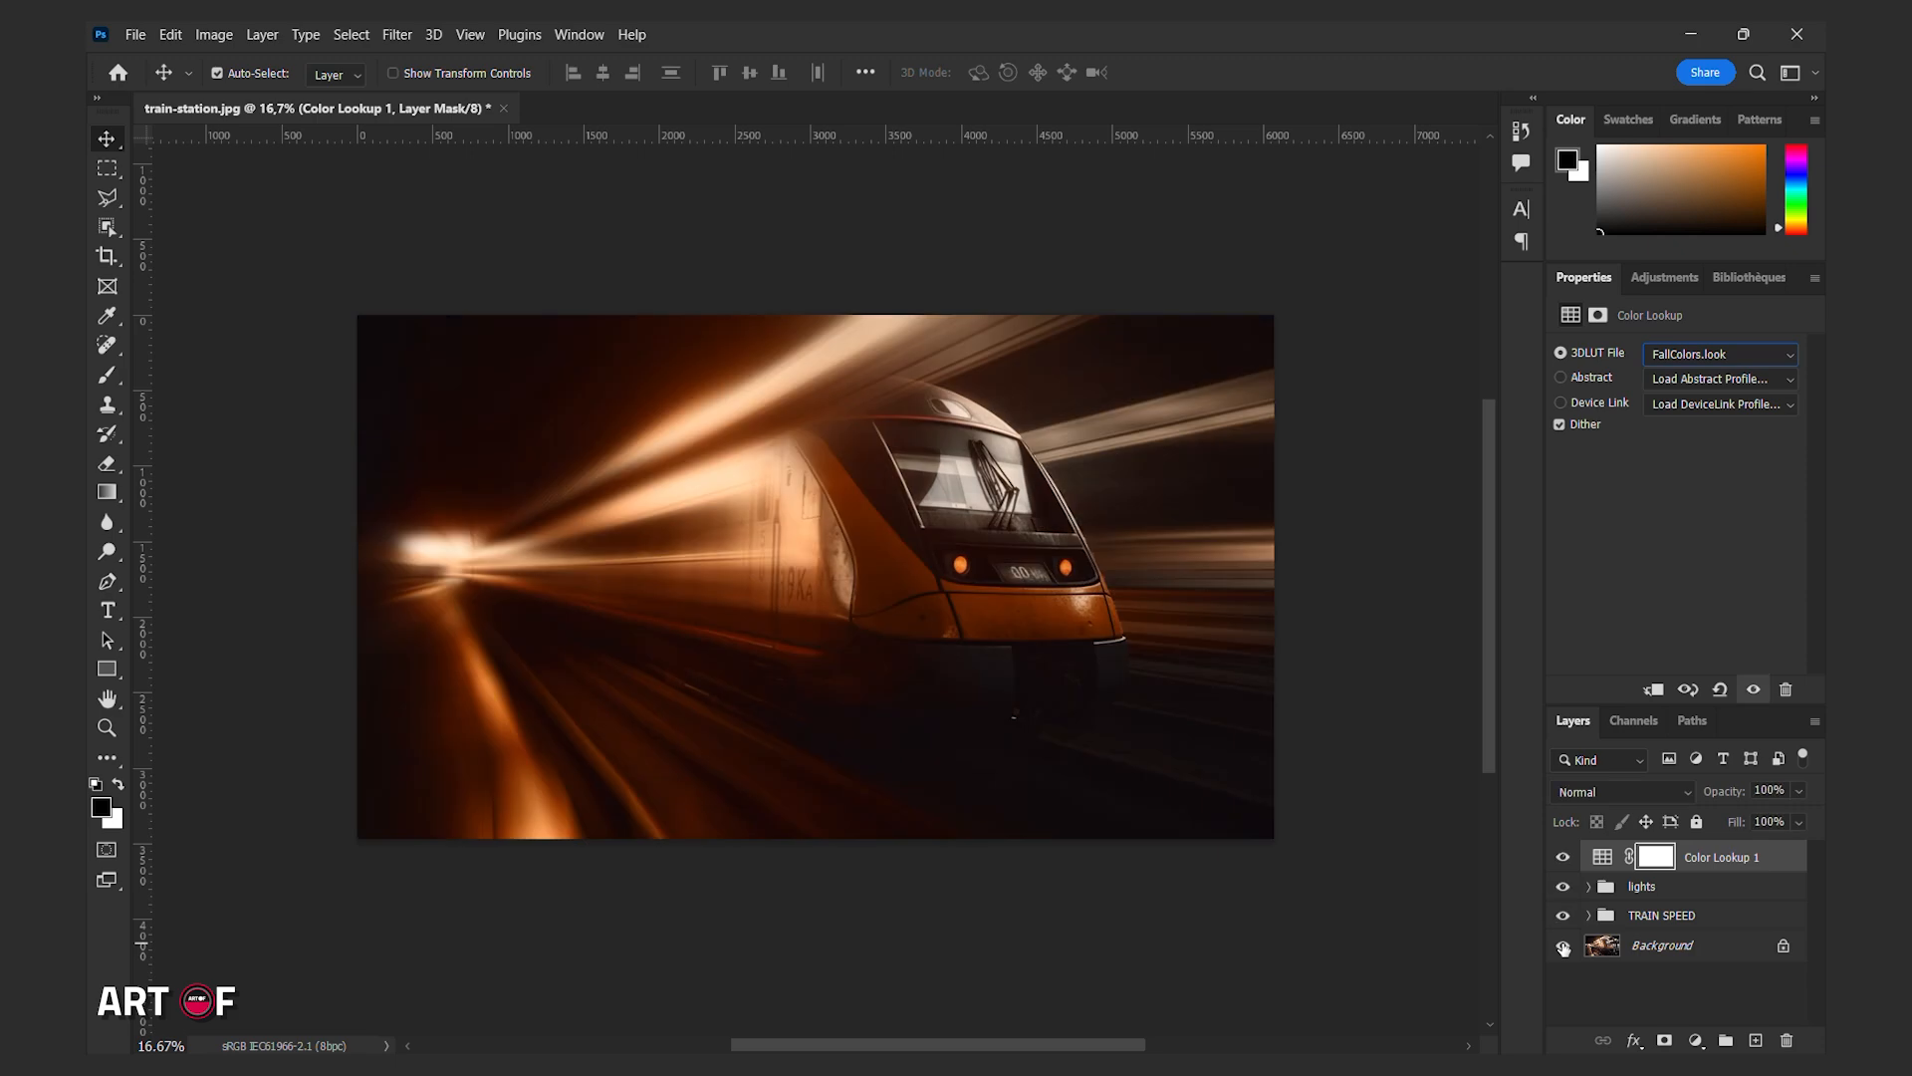